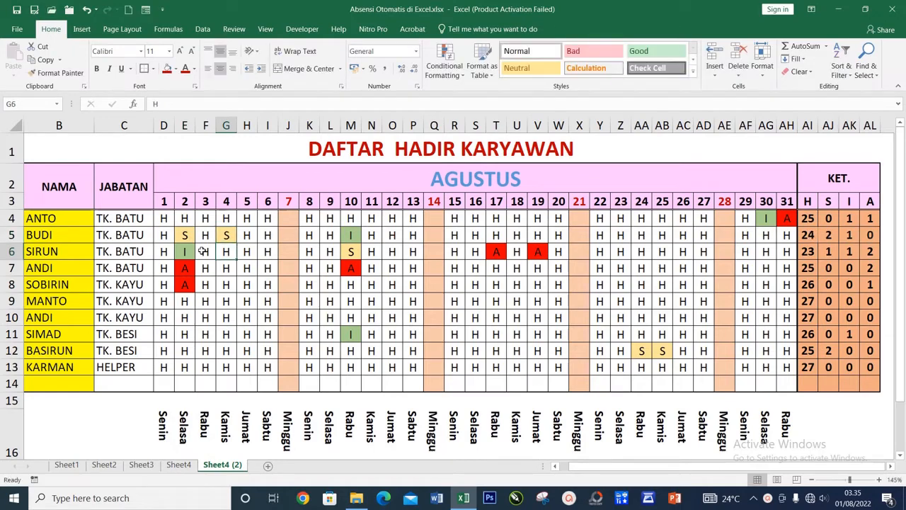
Step: Mark day 4 as S in rows 7 and 9 and check the summary count columns AI to AL
key("Down")
type("S")
key("Return")
key("Down")
type("S")
key("Return")
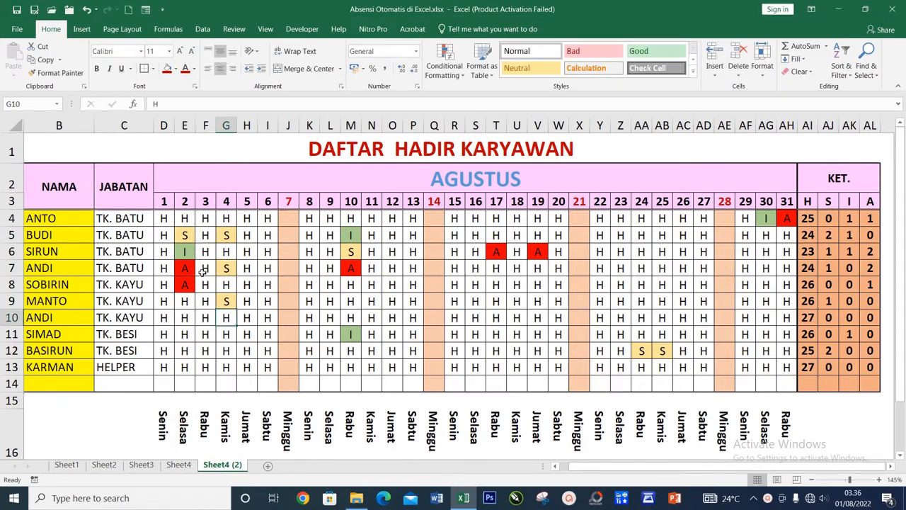
left_click(810, 222)
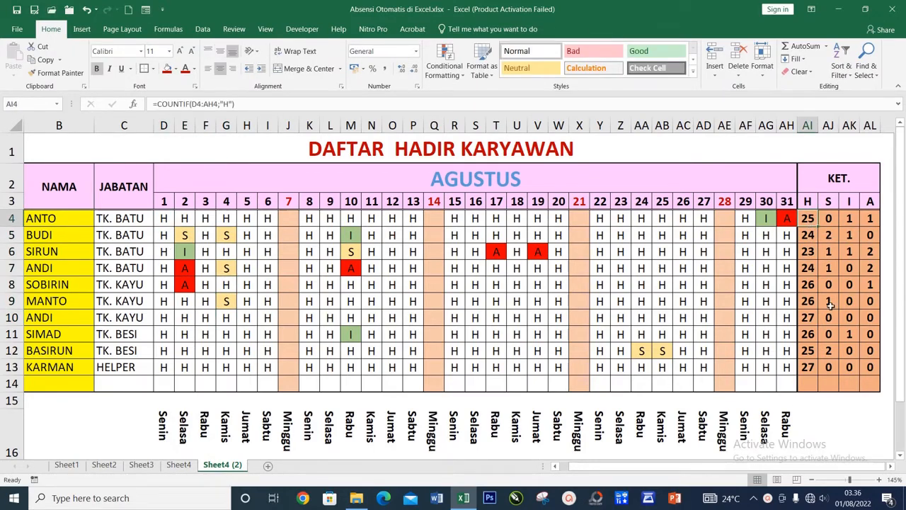
left_click_drag(808, 220, 870, 368)
Step: Clear all attendance marks in D4:AH13 and set the first date in D3 to 1-10-22
left_click_drag(163, 219, 784, 370)
key("Delete")
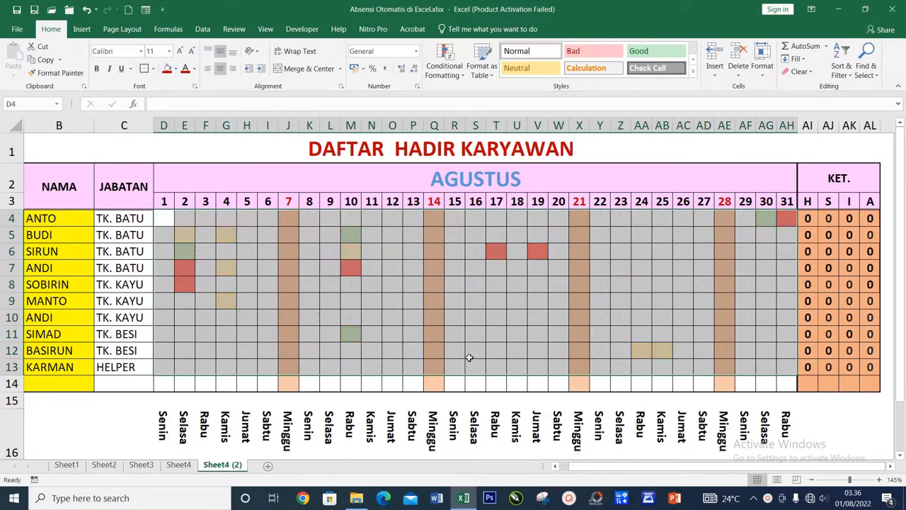
key("Up")
type("1-10-22")
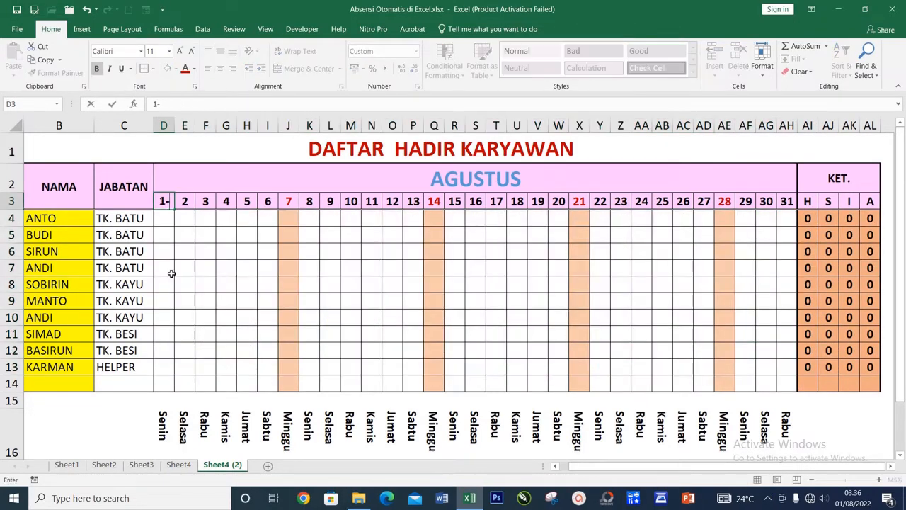
key("Return")
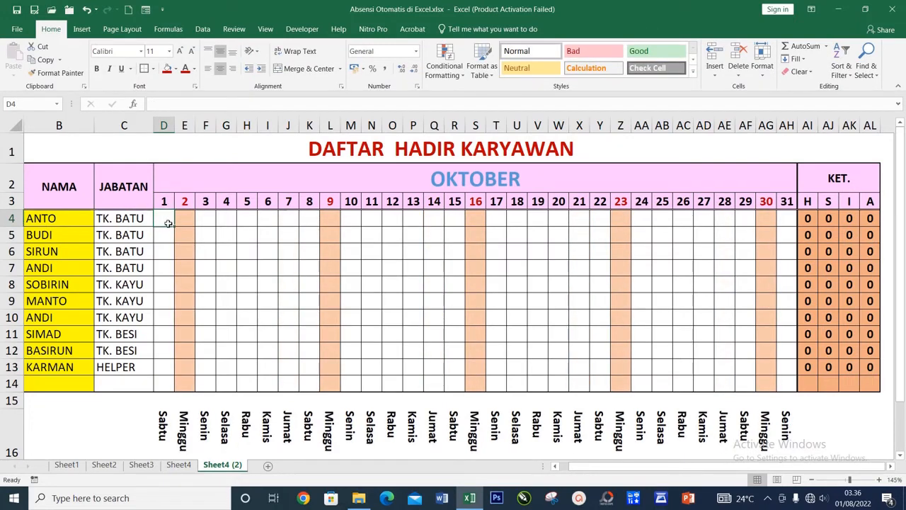
Step: Fill row 4 with H on days 1, 3 and 4, I on days 5 and 6, and H on day 7
type("H")
key("Tab")
key("Tab")
type("H")
key("Tab")
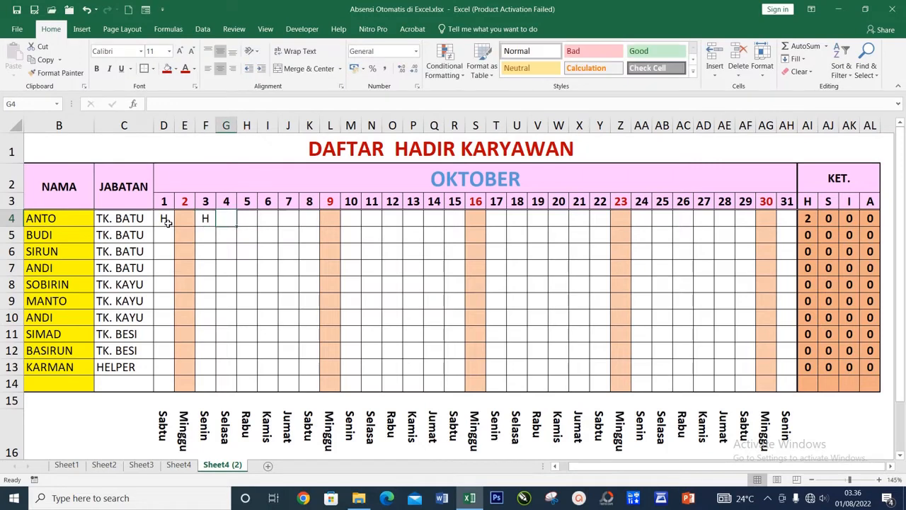
type("H")
key("Tab")
type("I")
key("Tab")
type("I")
key("Tab")
type("H")
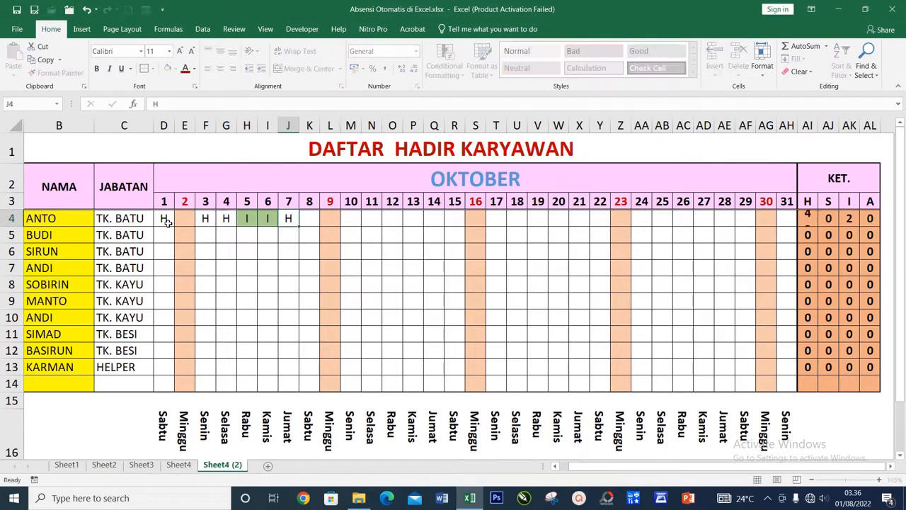
Step: Continue row 4 with H on day 8 and S on days 10 and 11, skipping the Sunday
key("Tab")
type("H")
key("Tab")
key("Tab")
type("S")
key("Tab")
type("S")
key("Tab")
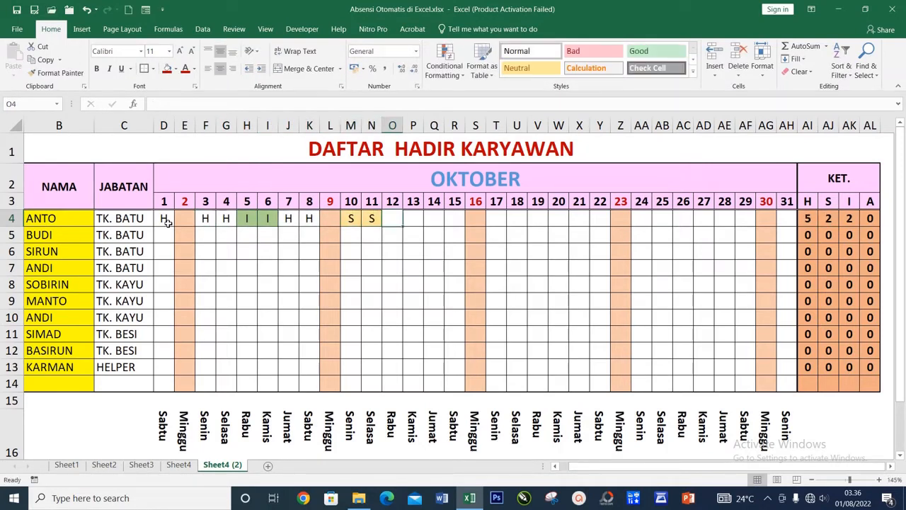
Step: Enter H for day 12 in row 4 and copy it to days 13 to 15
type("H")
key("ctrl+Return")
key("ctrl+c")
key("Right")
key("shift+Right")
key("shift+Right")
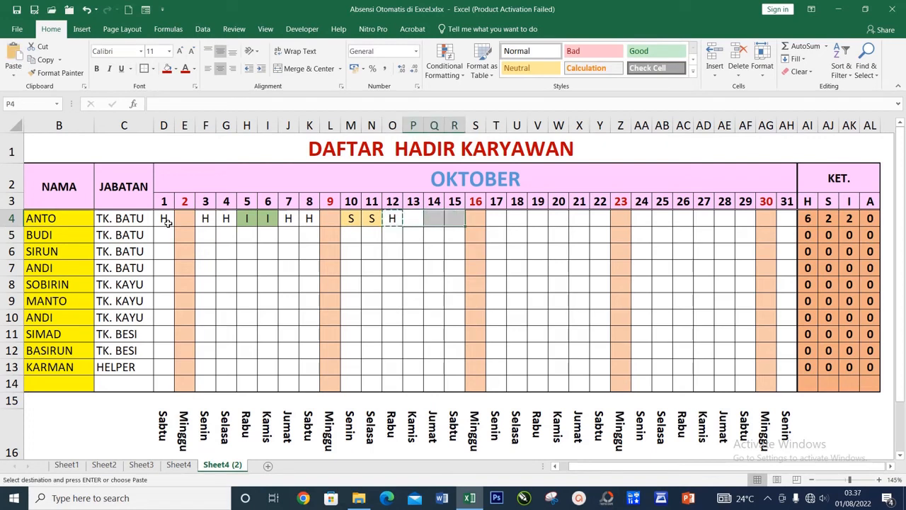
key("ctrl+v")
Step: Copy the H mark to days 17 to 22 and day 24 in row 4, leaving the Sundays empty
key("Right")
key("Right")
key("Right")
key("Right")
key("shift+Right")
key("shift+Right")
key("shift+Right")
key("shift+Right")
key("shift+Right")
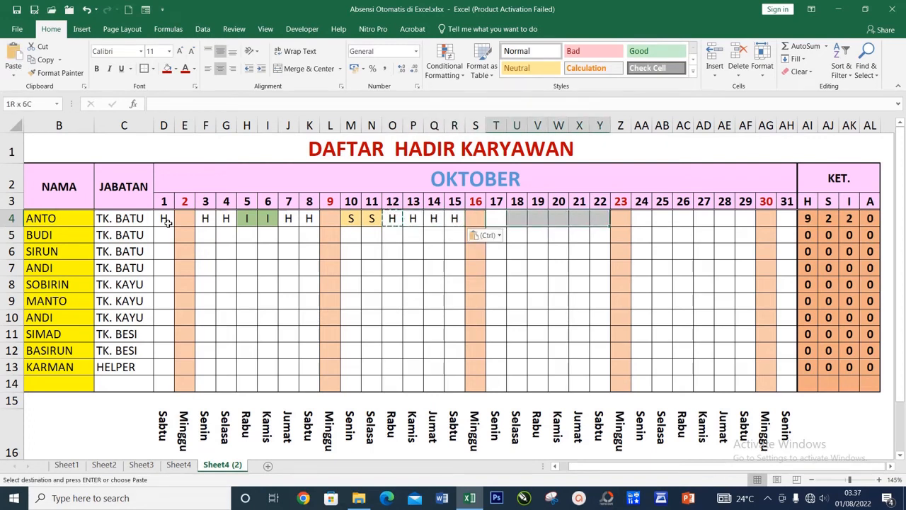
key("ctrl+v")
key("Right")
key("Right")
key("ctrl+v")
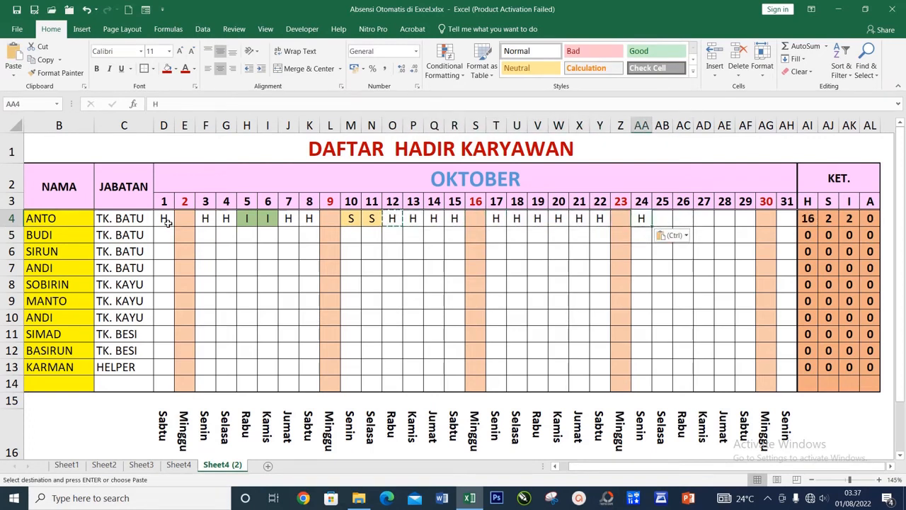
Step: Copy H from day 24 to days 25 to 29 and day 31 in row 4
key("ctrl+c")
key("Right")
key("shift+Right")
key("shift+Right")
key("shift+Right")
key("shift+Right")
key("ctrl+v")
key("Right")
key("Right")
key("Right")
key("Right")
key("Right")
key("Right")
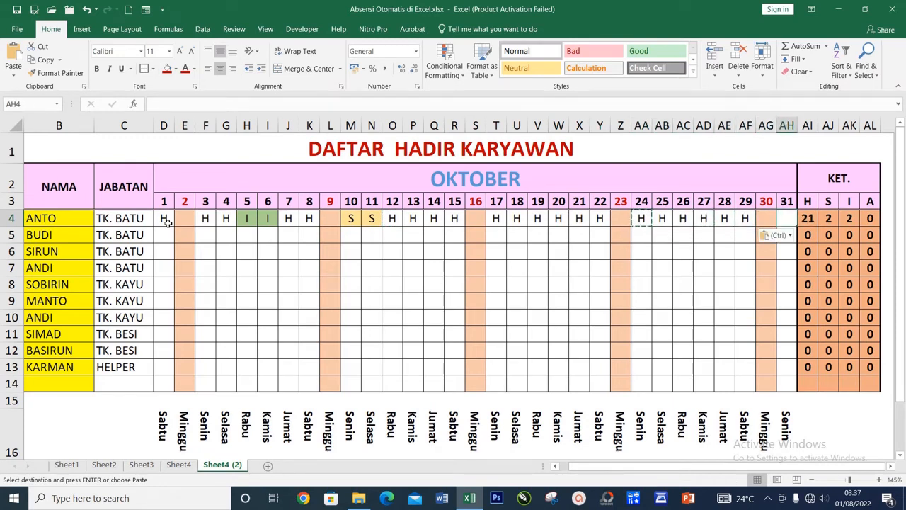
key("ctrl+v")
Step: Copy the H in D4 to rows 4 to 13 of every non-Sunday column from day 1 to day 29
key("Left")
key("Left")
key("Left")
key("Left")
key("Left")
key("Left")
key("Left")
key("Left")
key("Left")
key("Left")
key("Left")
key("Left")
key("Left")
key("Left")
key("Left")
key("Left")
key("Left")
key("Left")
key("Left")
key("Left")
key("Right")
key("Down")
key("Down")
key("Down")
key("Up")
key("Up")
key("Up")
key("ctrl+c")
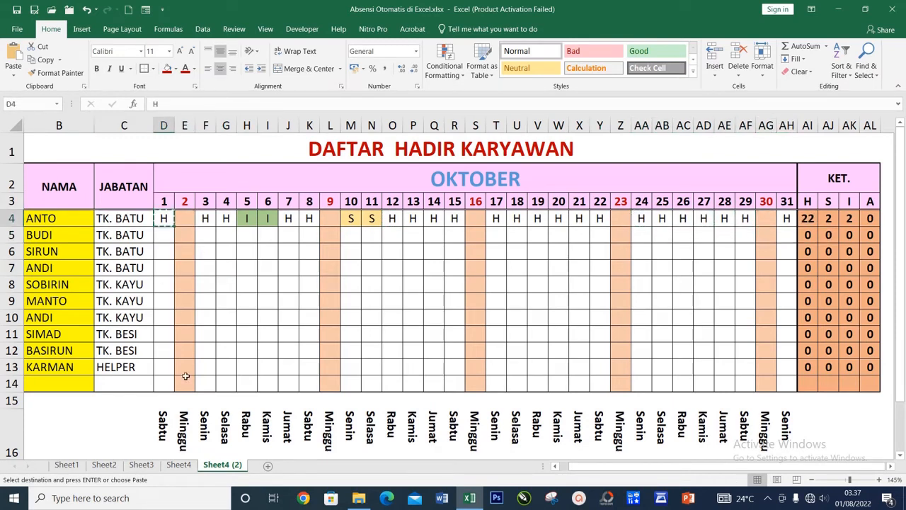
left_click_drag(164, 218, 163, 367)
key("ctrl+v")
left_click_drag(206, 218, 307, 366)
key("ctrl+v")
left_click_drag(351, 218, 454, 367)
key("ctrl+v")
left_click_drag(497, 218, 600, 366)
key("ctrl+v")
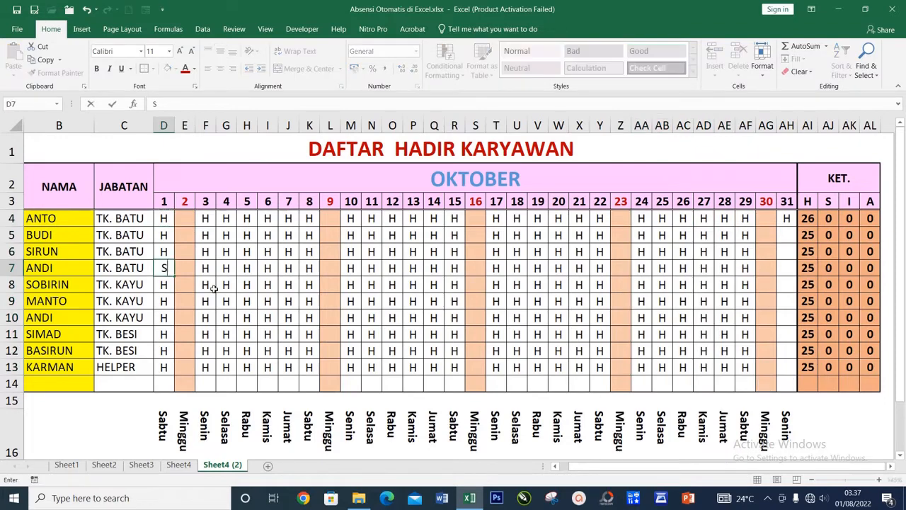
Step: Mark row 7 with S on all non-Sunday days through day 31 by copying the S mark across
key("Right")
key("Right")
type("S")
key("ctrl+c")
key("shift+Right")
key("shift+Right")
key("shift+Right")
key("shift+Right")
key("ctrl+v")
key("shift+Right")
key("shift+Right")
key("shift+Right")
key("shift+Right")
key("shift+Right")
key("ctrl+v")
key("ctrl+v")
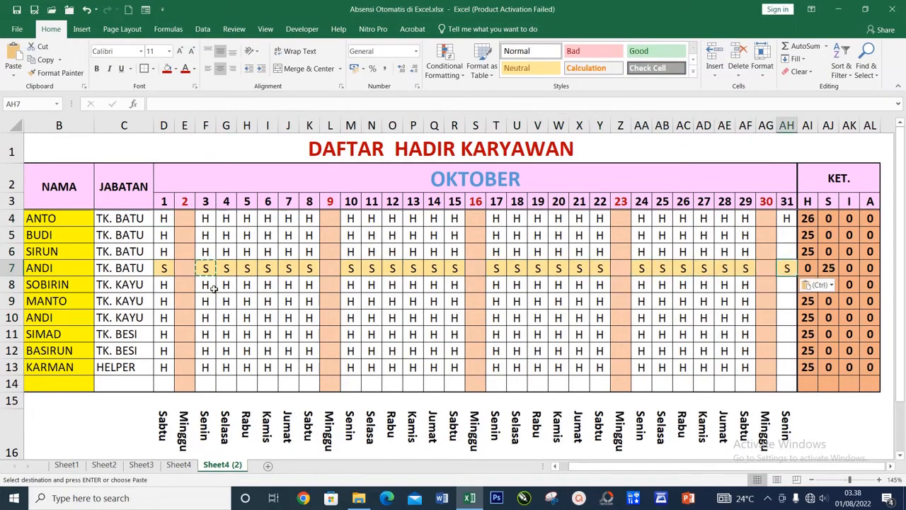
key("Escape")
key("Right")
key("Right")
key("Right")
key("Right")
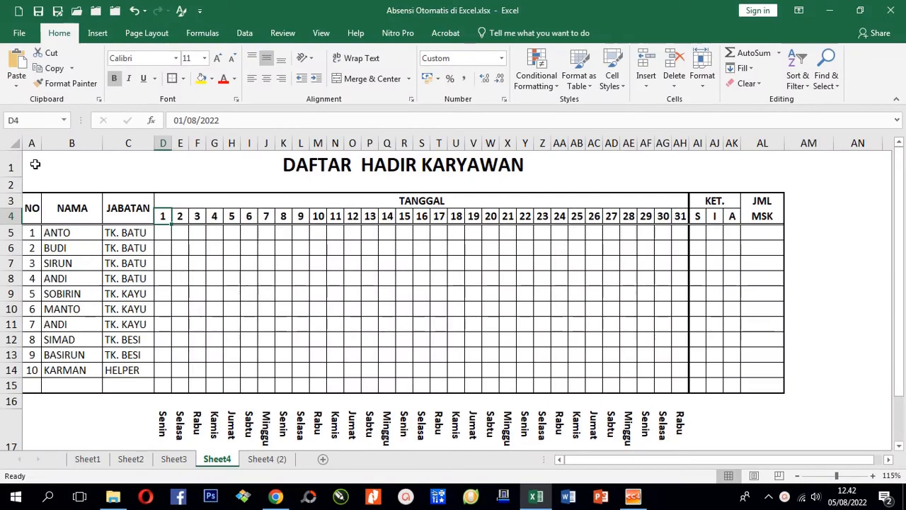
Step: Clear the dates from the header row under TANGGAL on Sheet4, starting at D4
left_click_drag(35, 164, 760, 396)
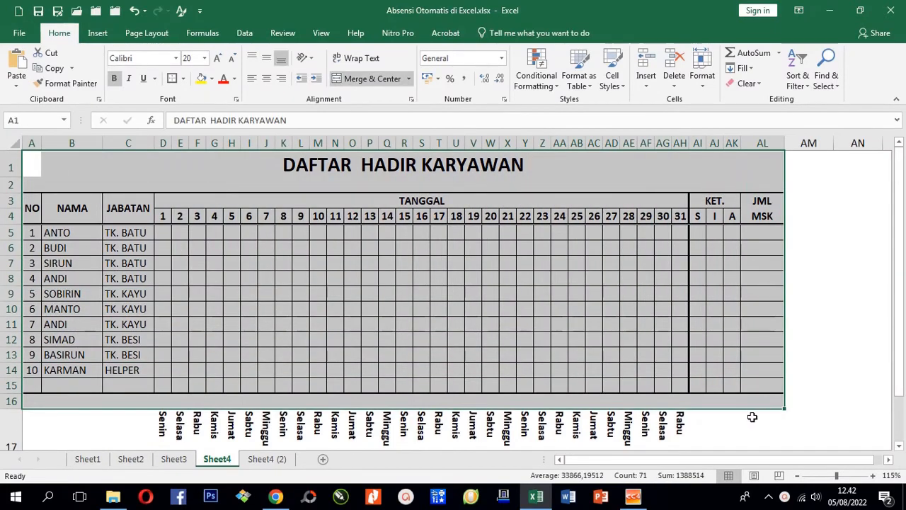
left_click_drag(72, 208, 71, 324)
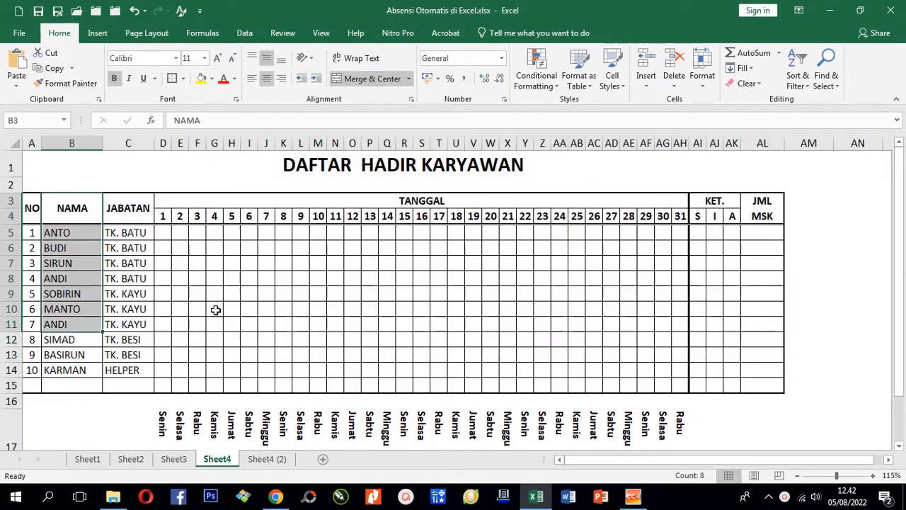
left_click(163, 218)
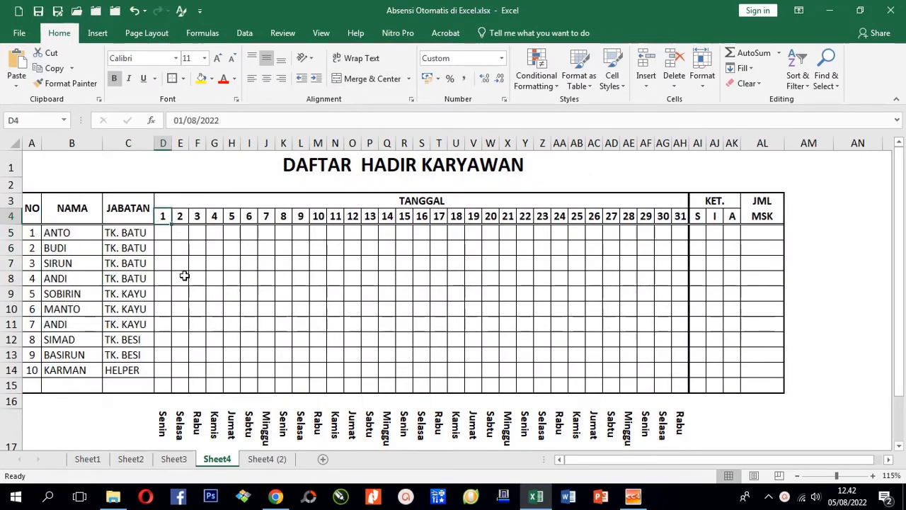
key("Delete")
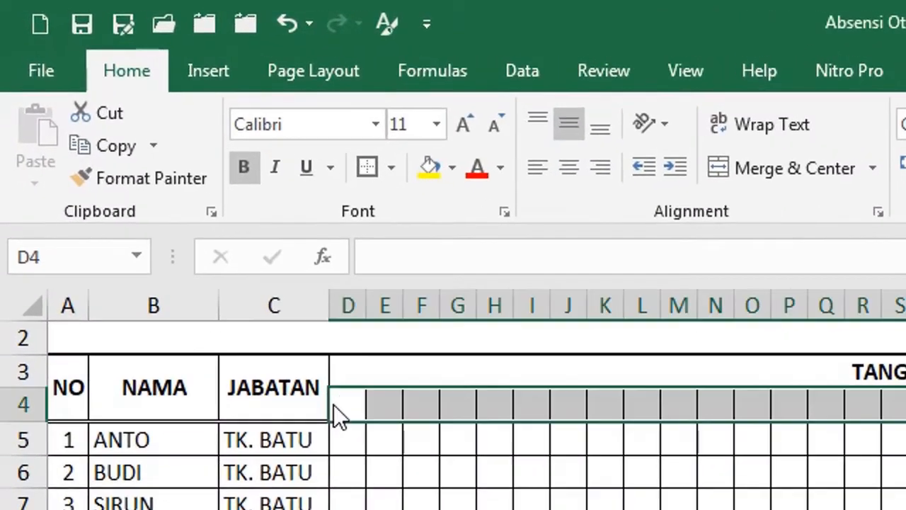
Step: Enter the date 1-8-22 in D4, then widen column D to view it and undo the widening
left_click(346, 406)
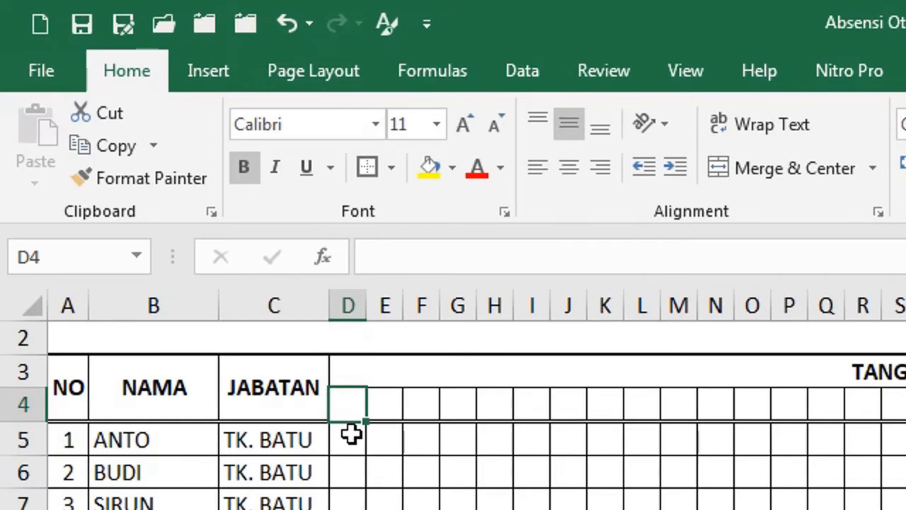
type("1")
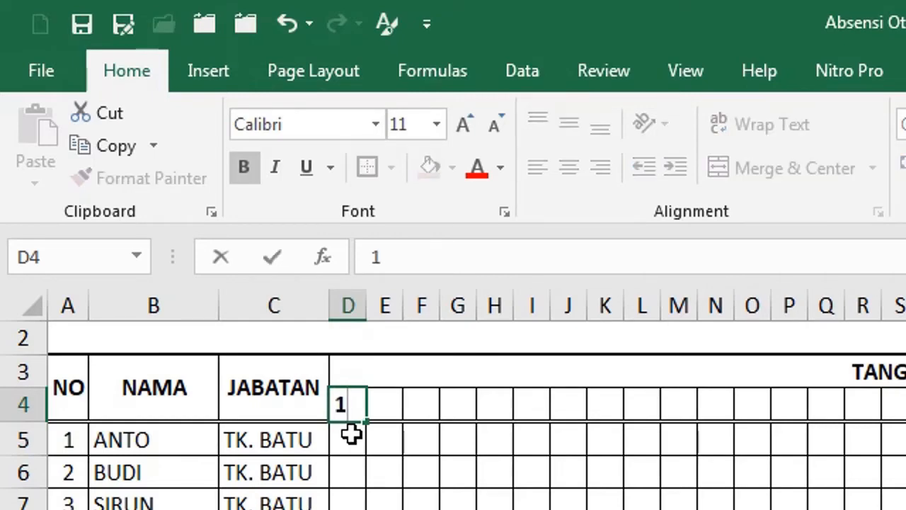
type("-8-22")
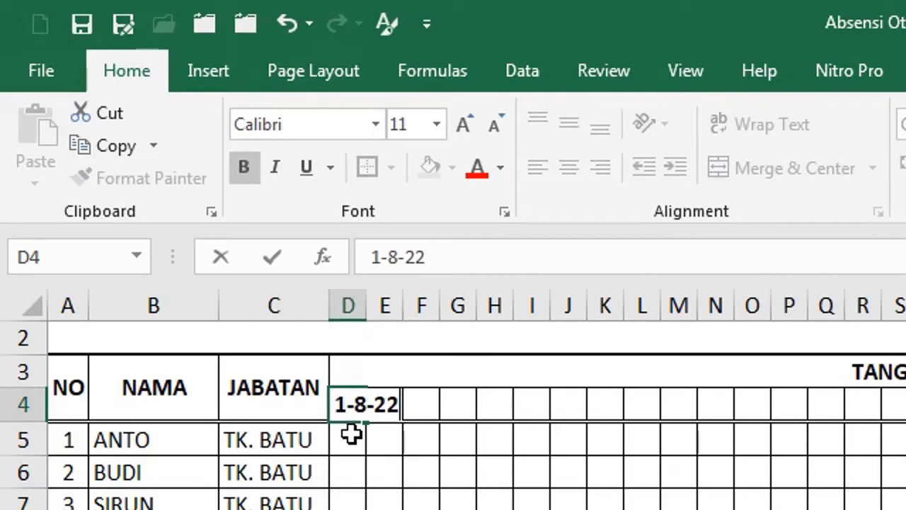
key("Return")
left_click(350, 403)
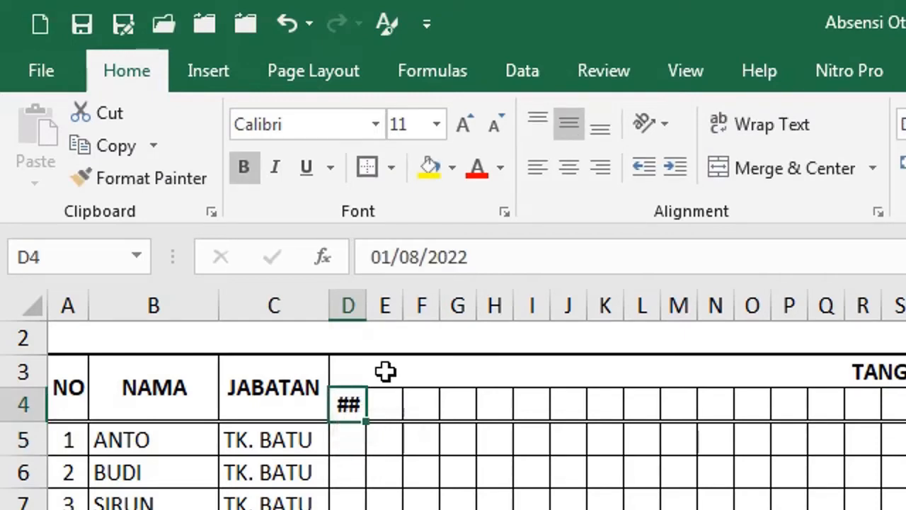
left_click_drag(376, 306, 569, 333)
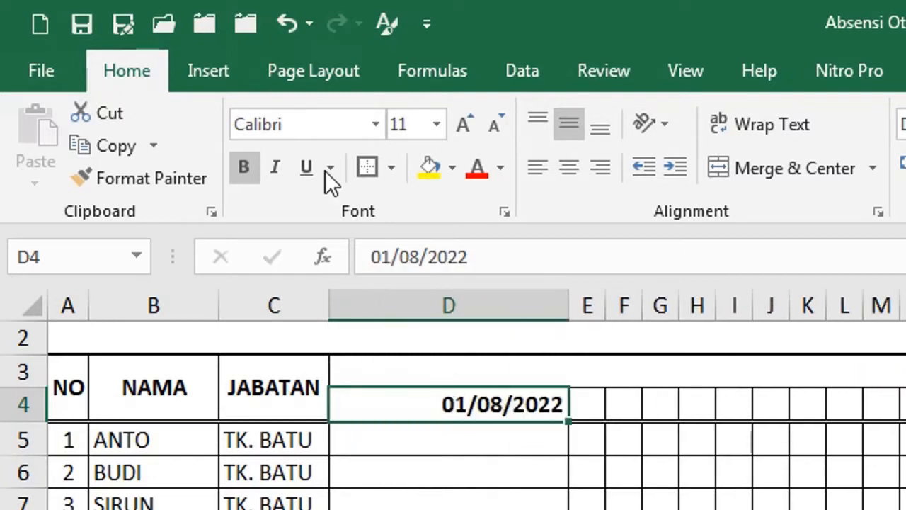
left_click(285, 25)
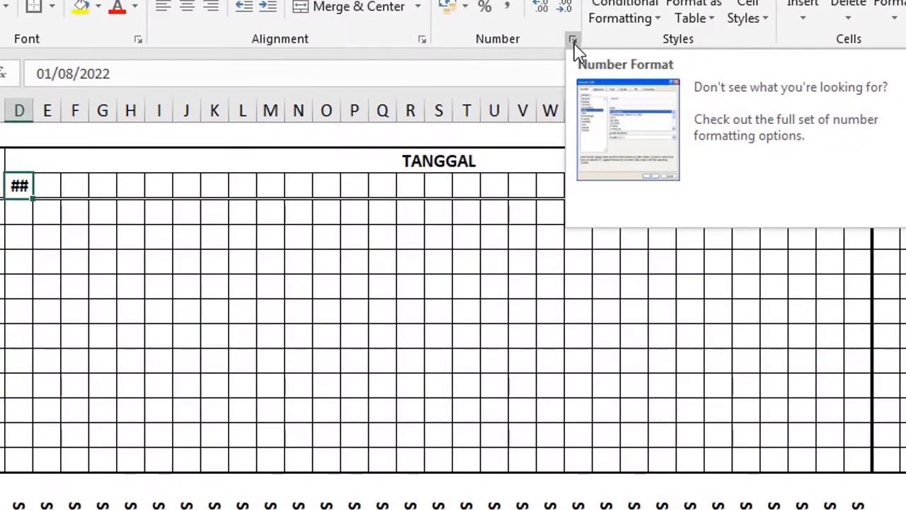
Step: Apply the custom number format d to D4 so only the day number is displayed
left_click(573, 40)
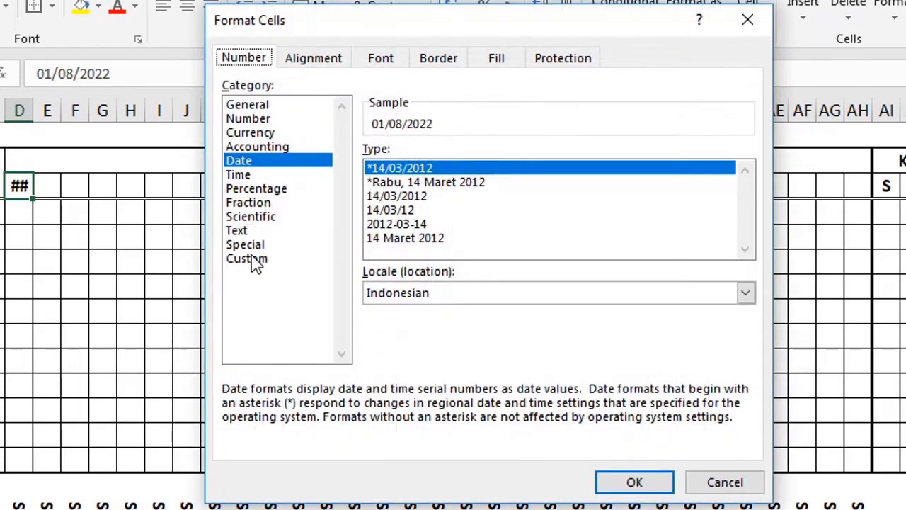
left_click(251, 259)
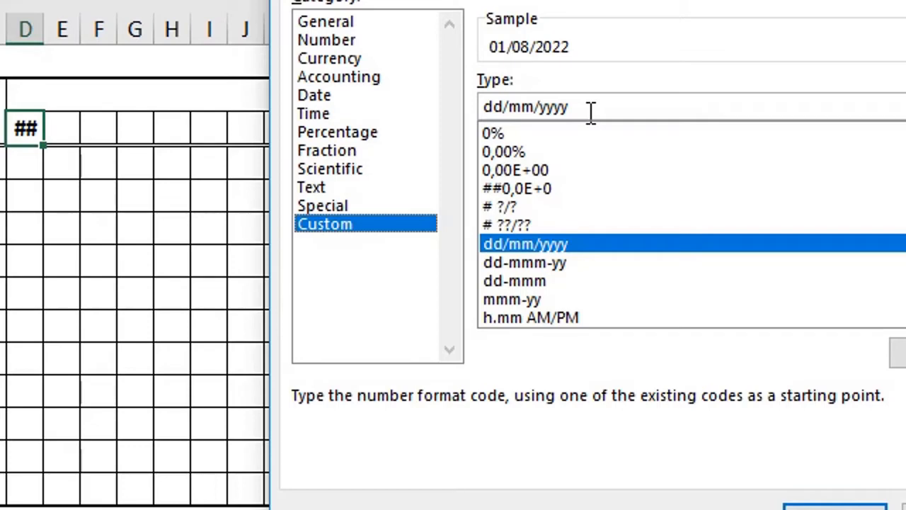
left_click_drag(596, 114, 497, 106)
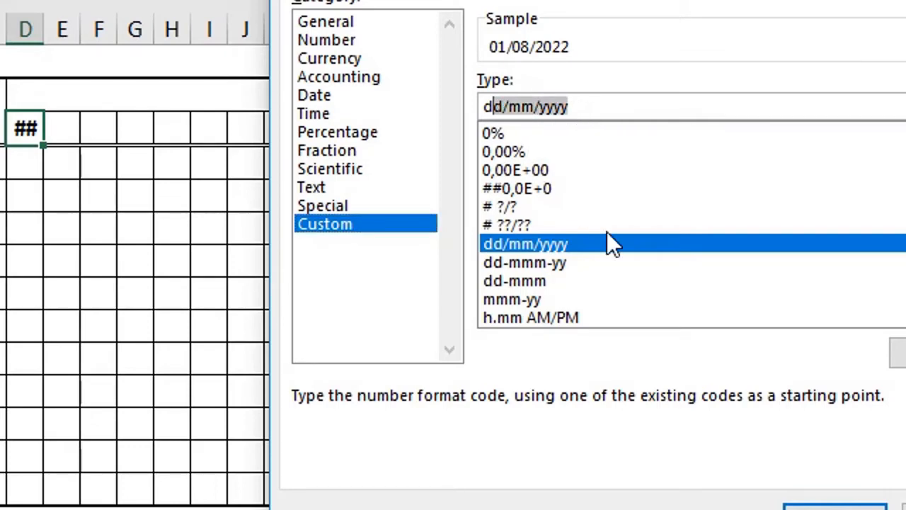
key("BackSpace")
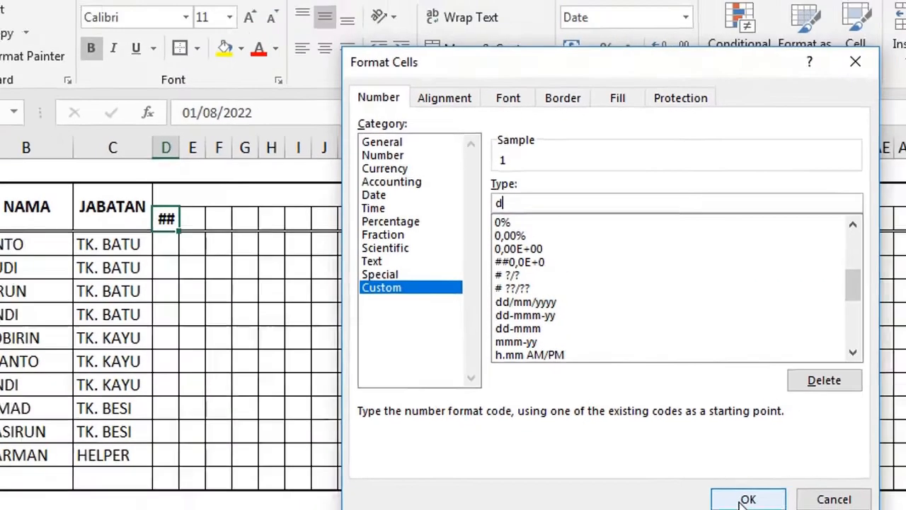
left_click(744, 500)
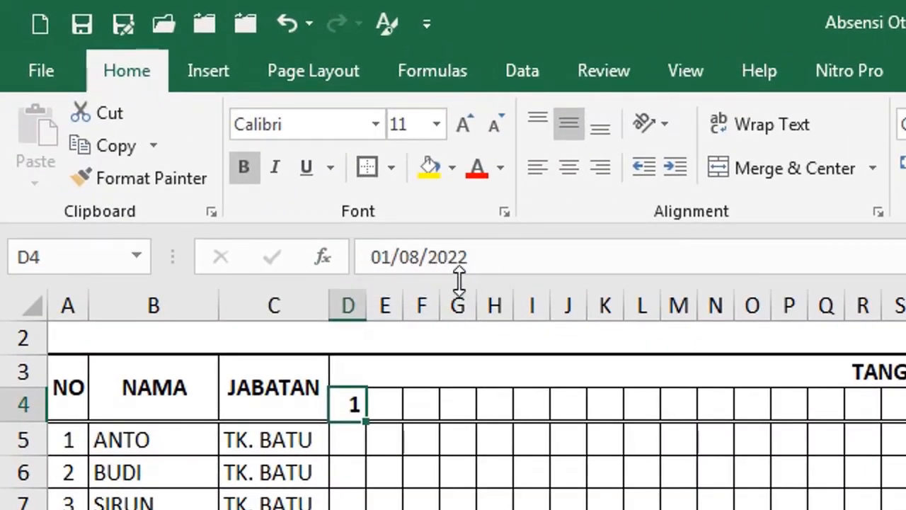
Step: Enter the formula =D4+1 in E4 to generate the second day of the month
left_click(382, 406)
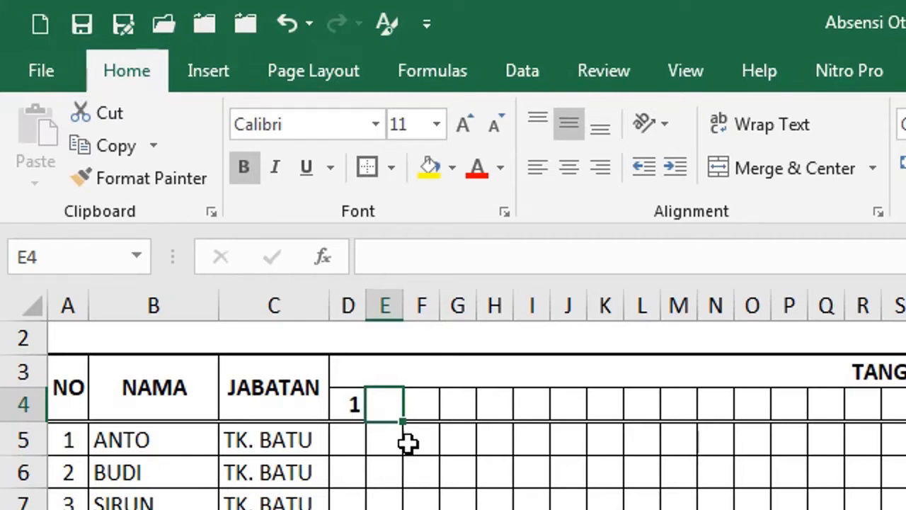
type("=")
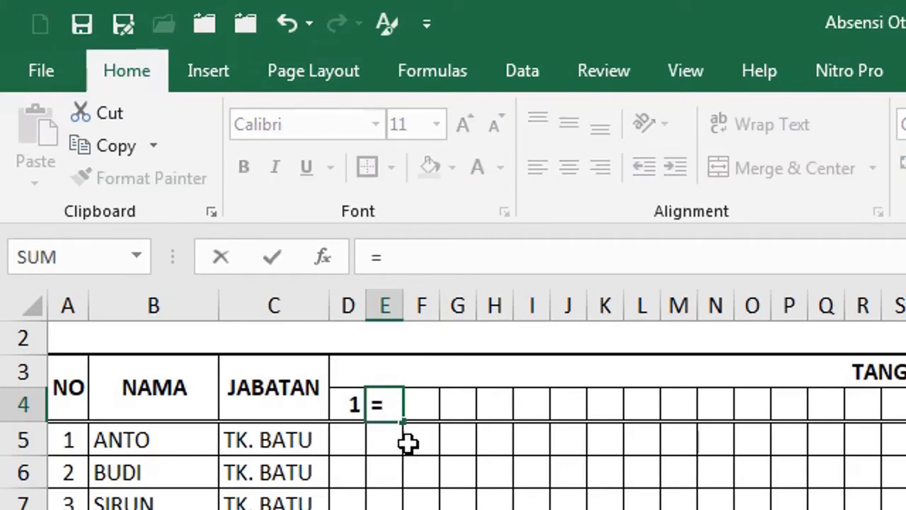
key("Left")
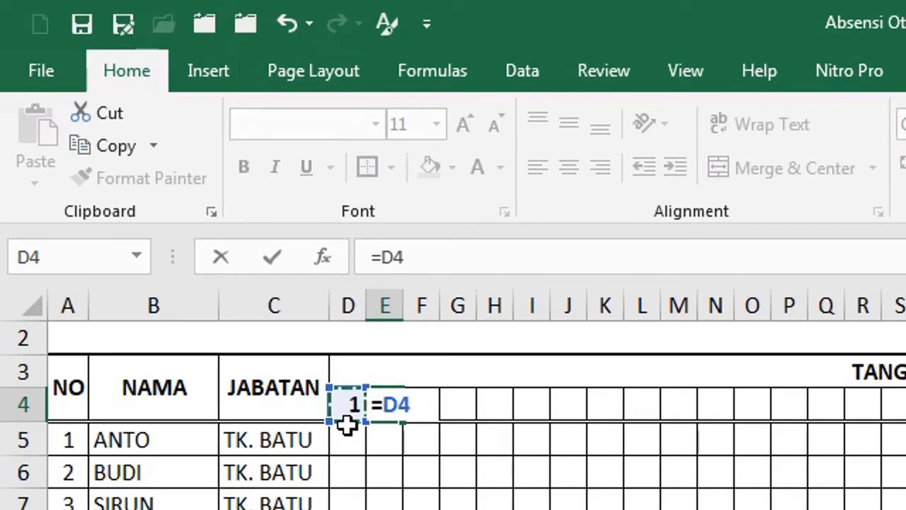
type("+")
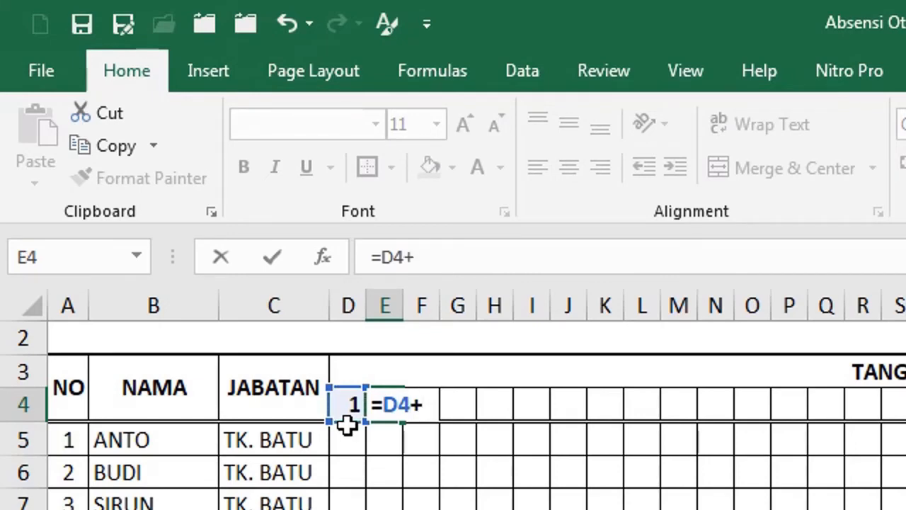
type("1")
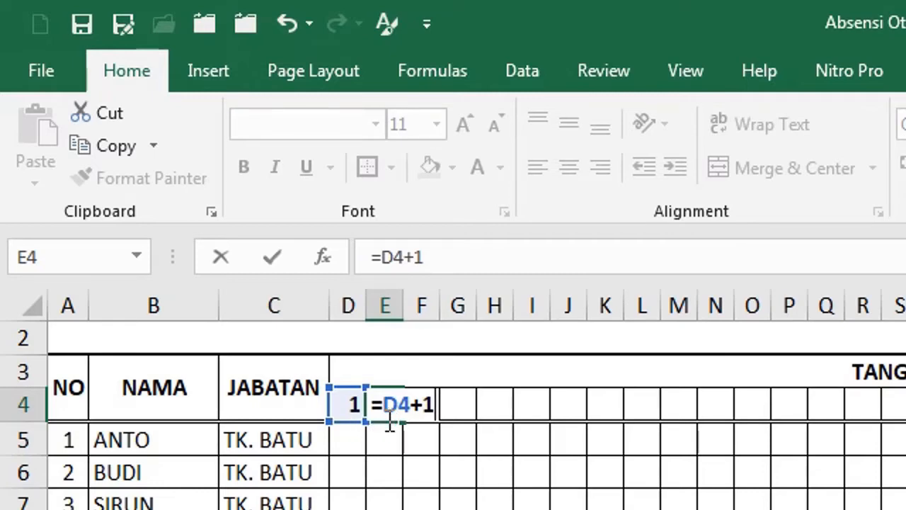
key("Up")
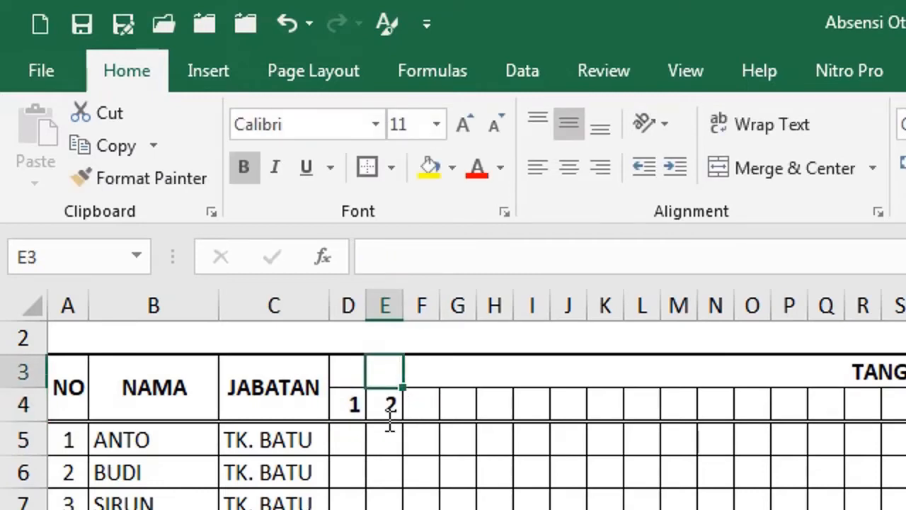
Step: Copy the E4 next-day formula across the header row through AH4 to fill the remaining days of the month
left_click(386, 415)
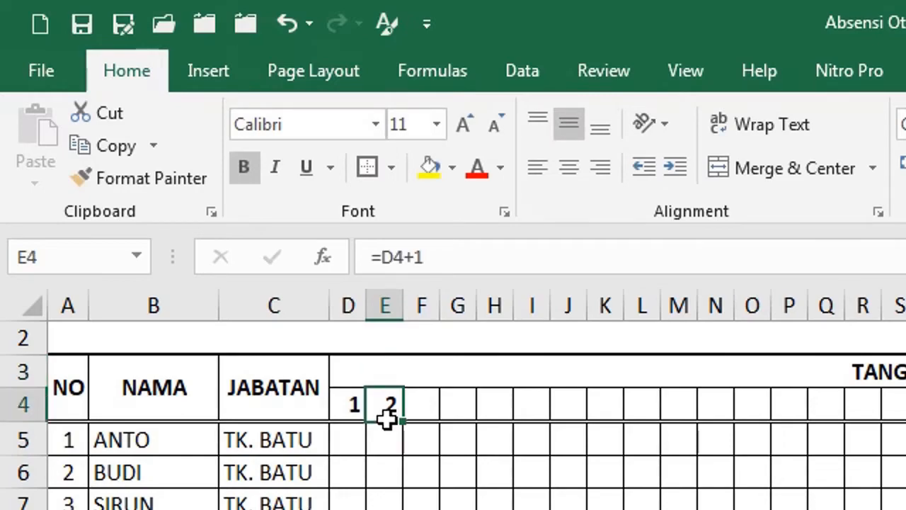
key("ctrl+c")
left_click_drag(387, 417, 789, 407)
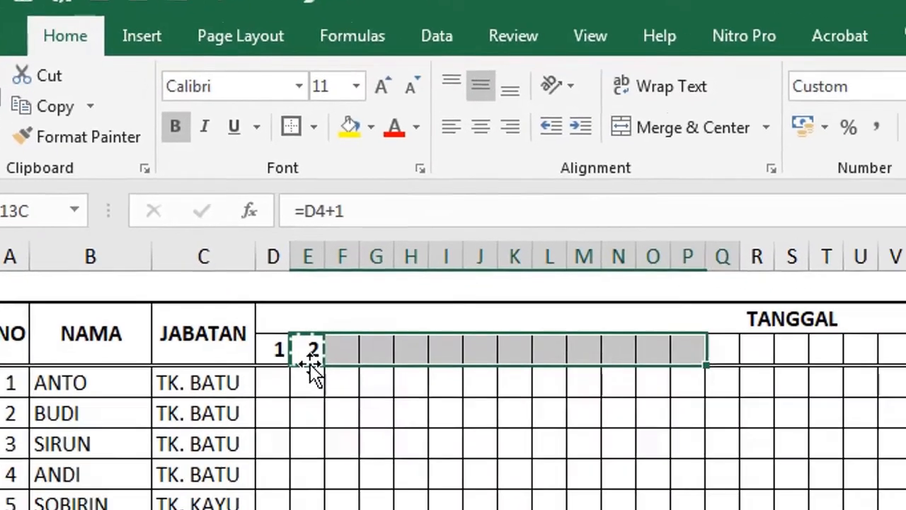
key("shift+Right")
key("shift+Right")
key("shift+Right")
key("shift+Right")
key("shift+Right")
key("shift+Right")
key("shift+Right")
key("shift+Right")
key("shift+Right")
key("shift+Right")
key("shift+Right")
key("shift+Right")
key("shift+Right")
key("shift+Right")
key("shift+Right")
key("shift+Right")
key("shift+Right")
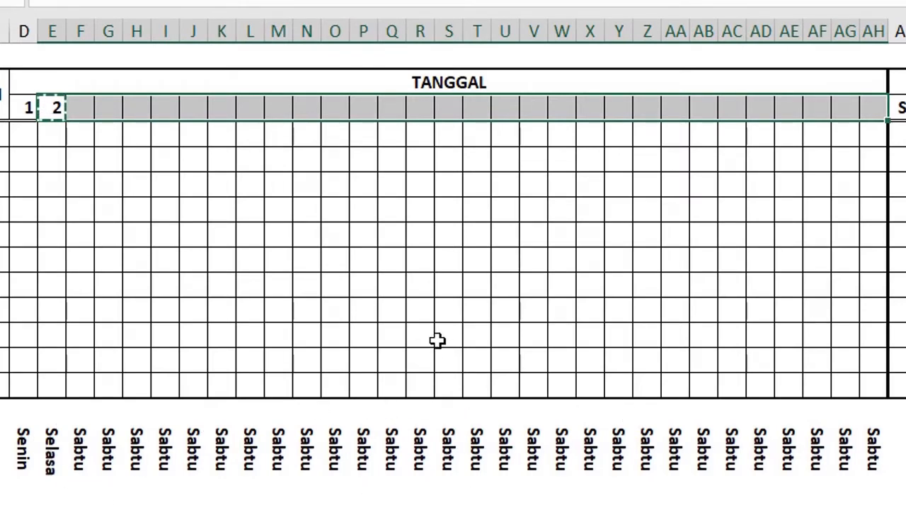
key("ctrl+v")
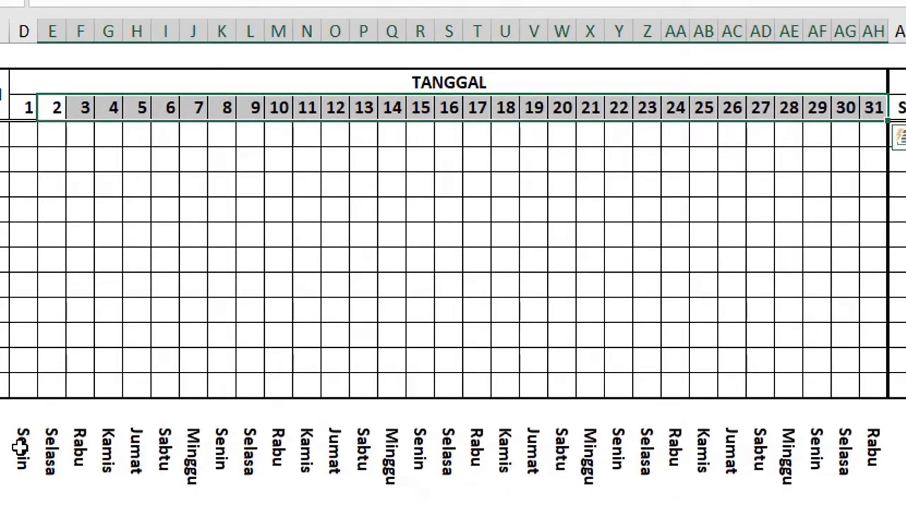
Step: Check the weekday names below the table and the dates behind the last and first day headers
left_click_drag(21, 446, 885, 467)
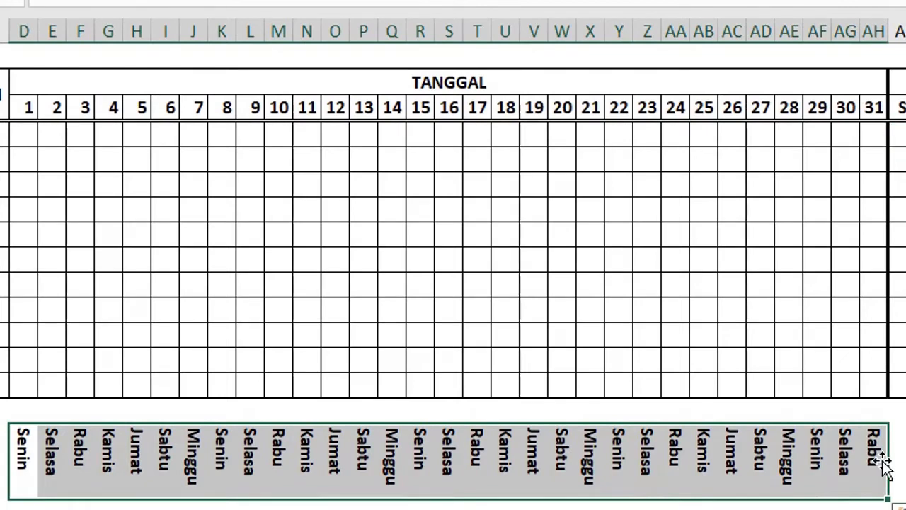
left_click_drag(21, 443, 813, 461)
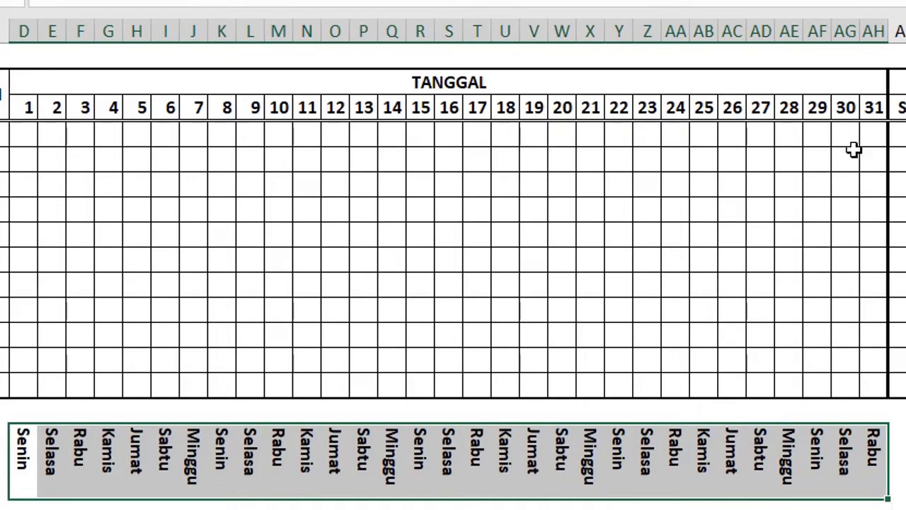
left_click(872, 107)
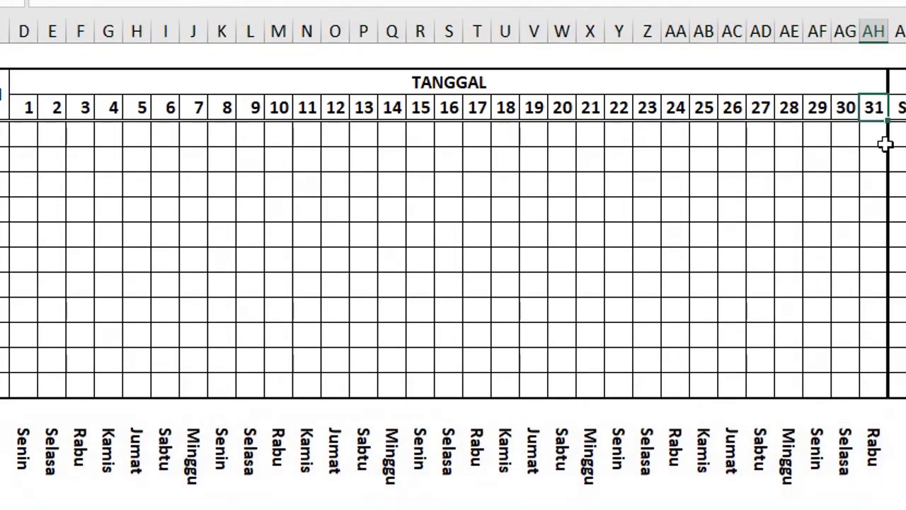
left_click(26, 107)
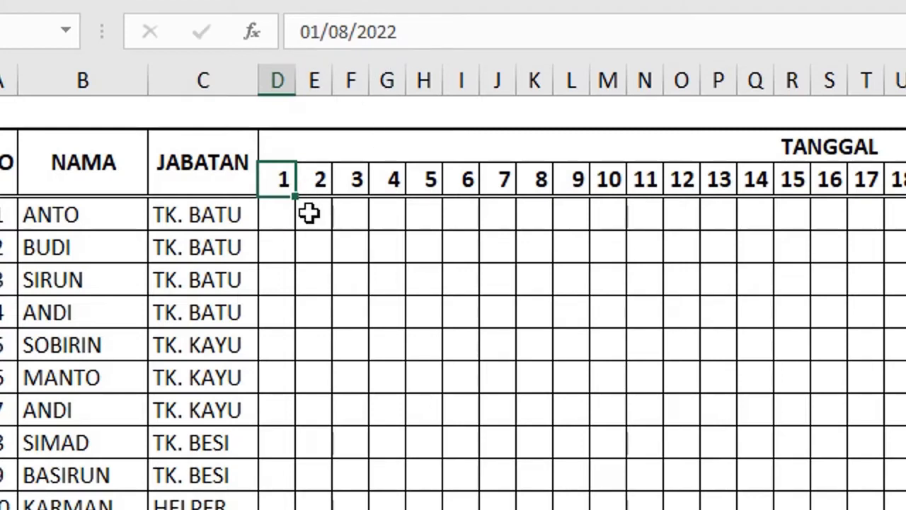
Step: Enter the formula =D3 in D2 above the day numbers so the header refers to the start date
left_click(270, 140)
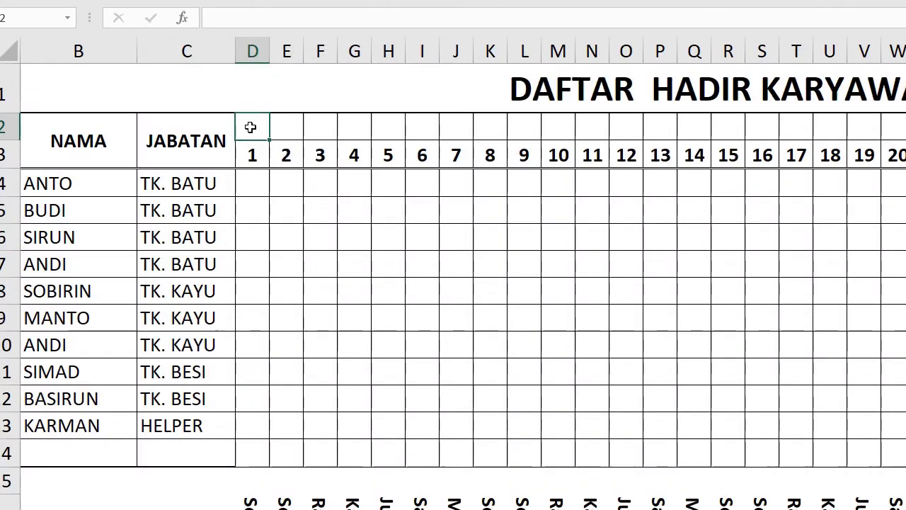
type("=")
key("Down")
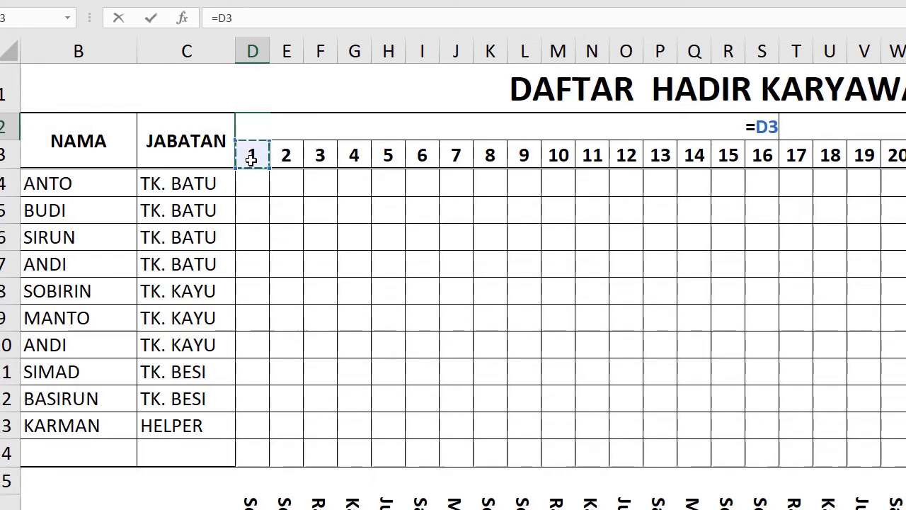
key("Return")
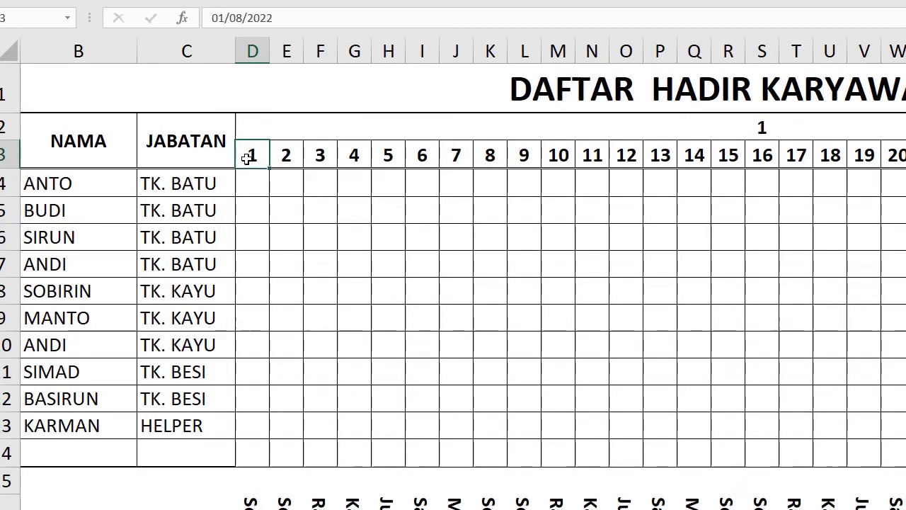
Step: Apply the custom number format MMMM to D2 so the header displays the month name
left_click(252, 124)
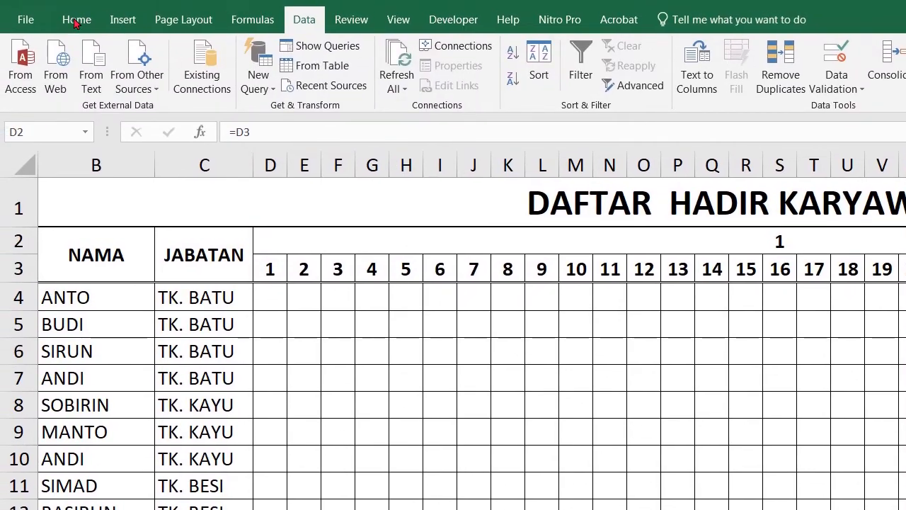
left_click(77, 19)
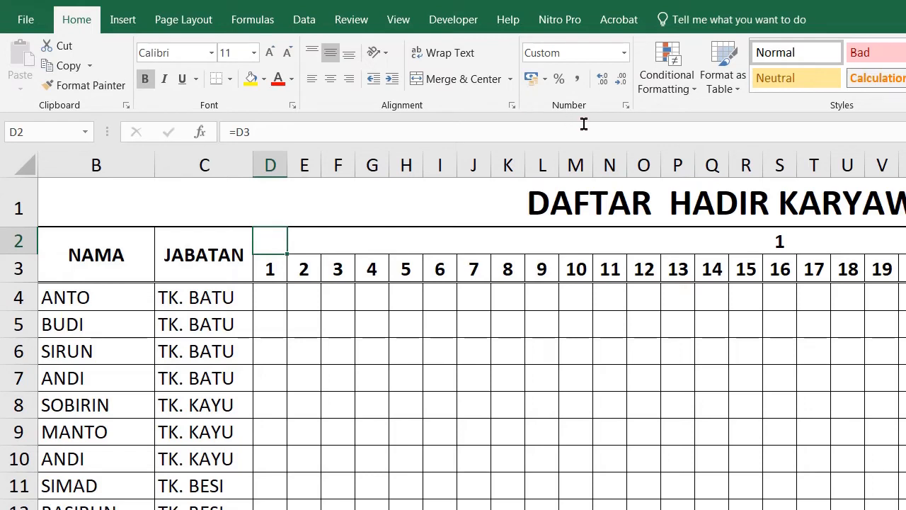
left_click(627, 105)
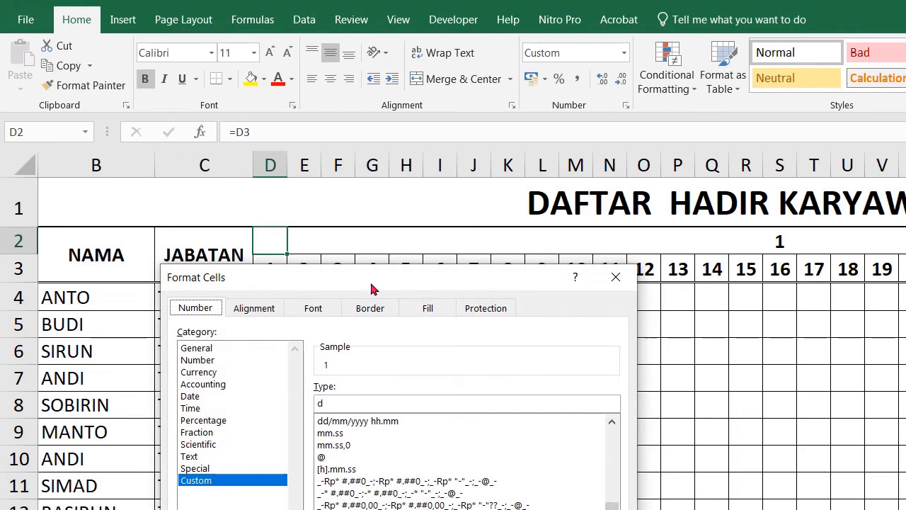
left_click_drag(373, 283, 365, 174)
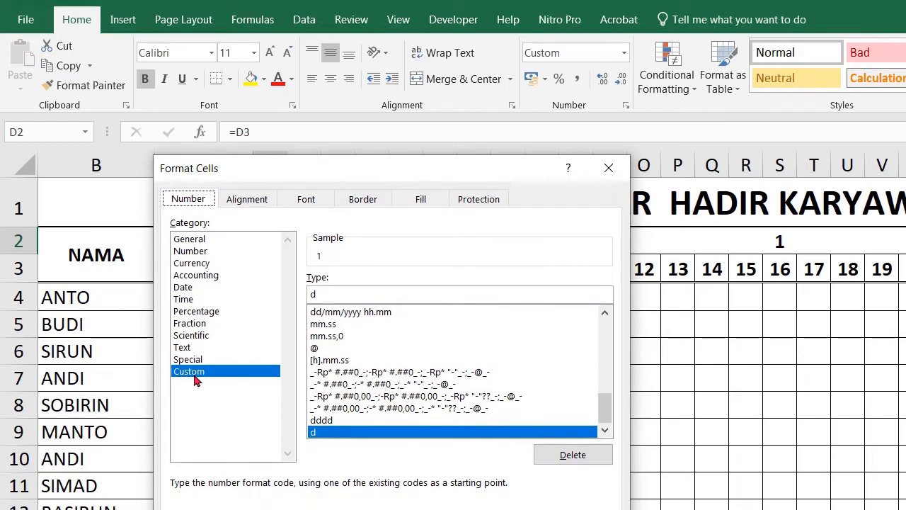
left_click(330, 293)
key("Delete")
type("MMMM")
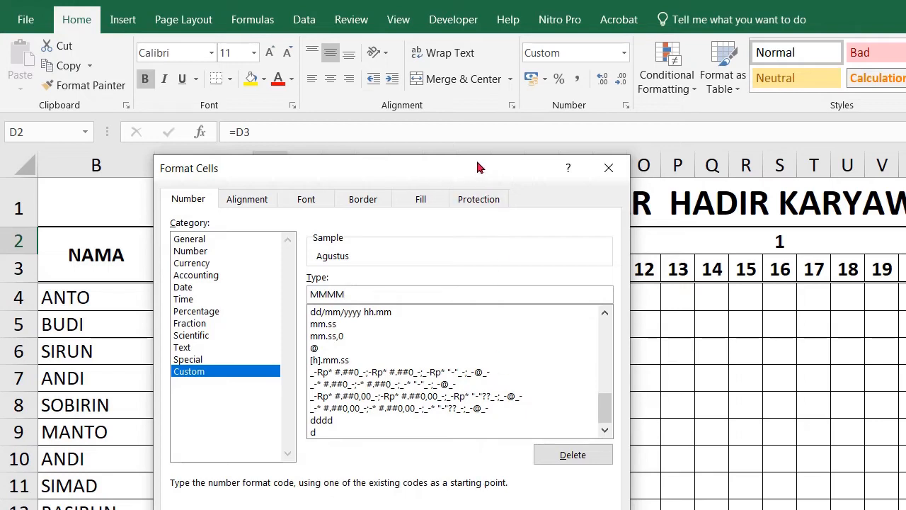
left_click_drag(477, 167, 465, 72)
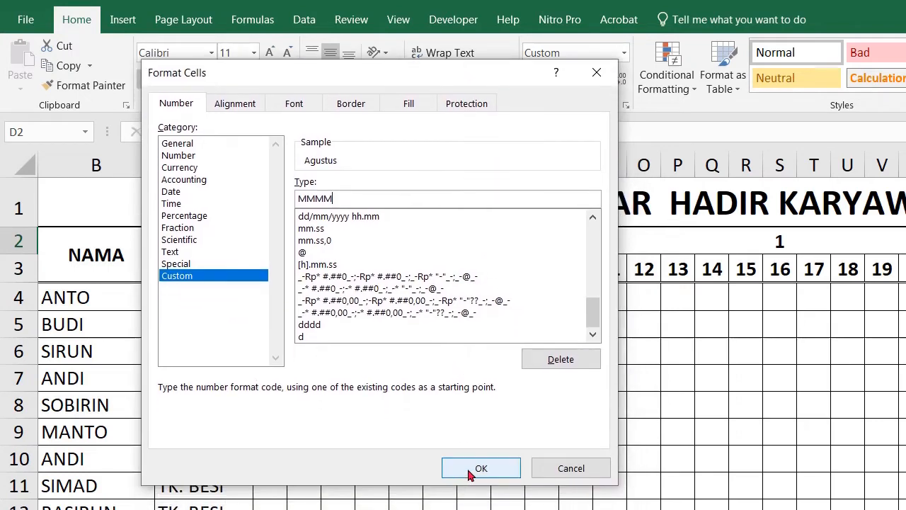
left_click(469, 473)
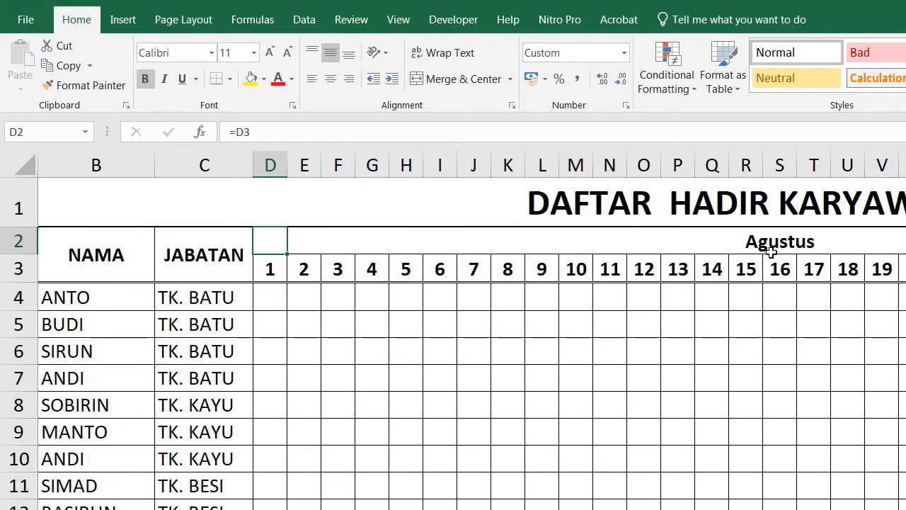
Step: Examine the cell contents behind the start date, the second day header and the month header
left_click(272, 269)
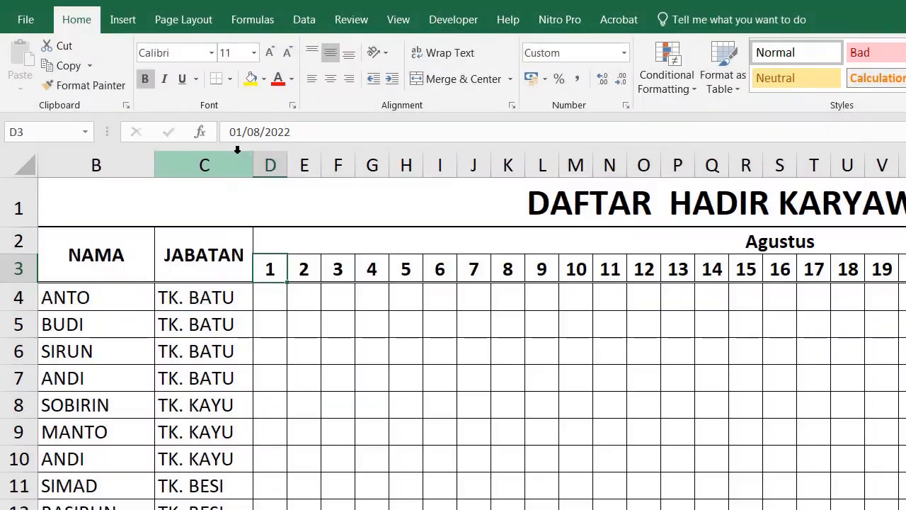
left_click(298, 268)
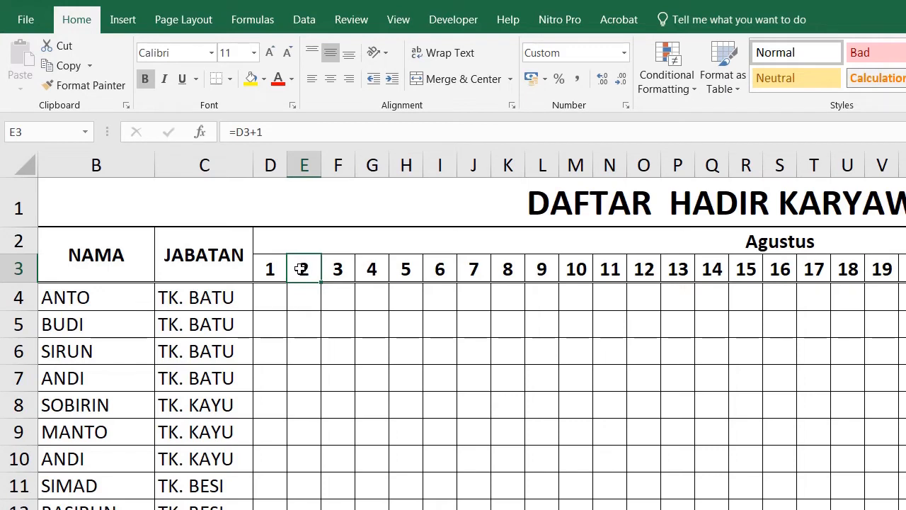
left_click(261, 241)
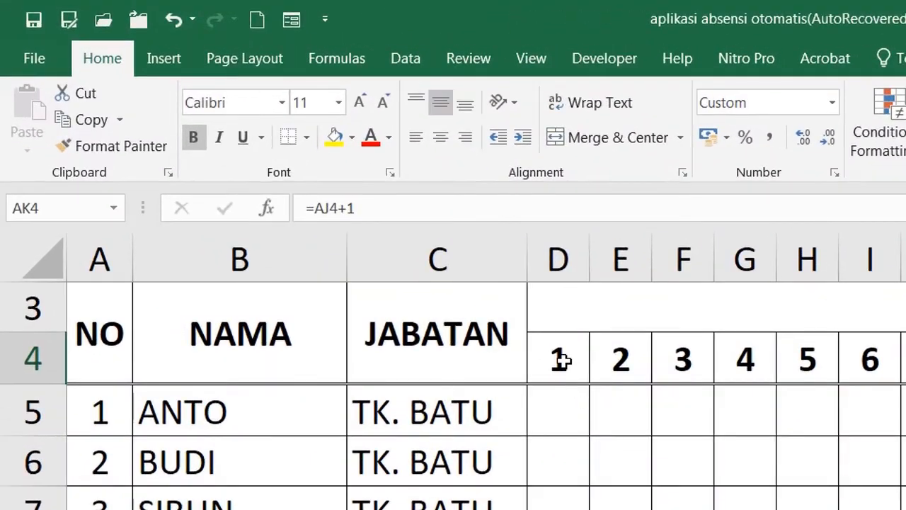
left_click(559, 358)
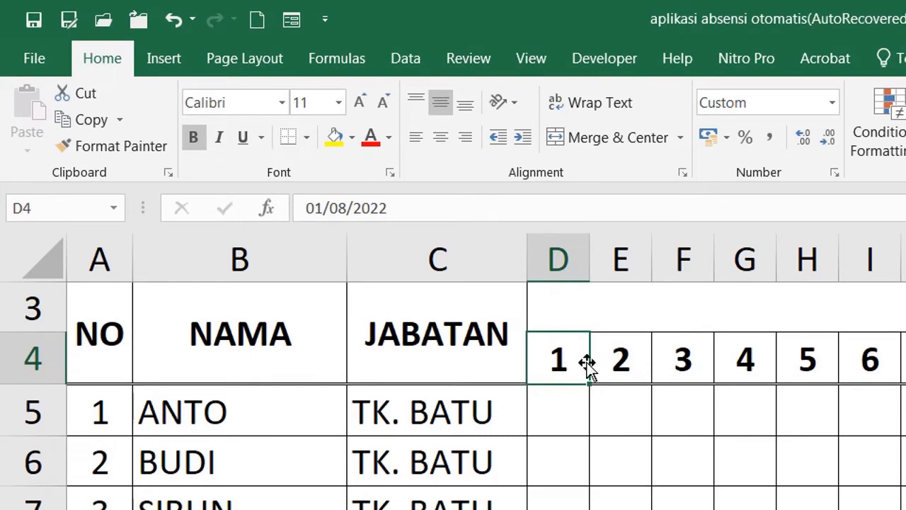
left_click(595, 453)
left_click(549, 360)
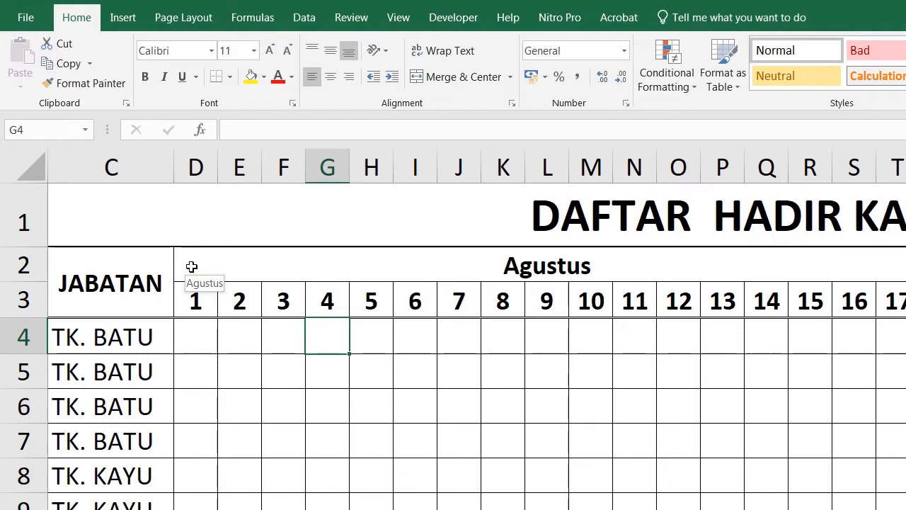
left_click(191, 266)
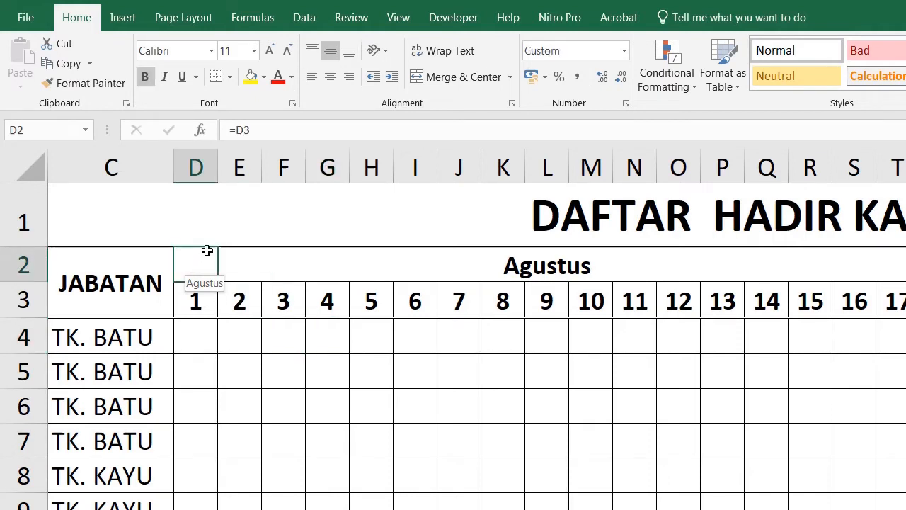
Step: Enter the sample text Agustus in G4, below the day 4 header
left_click(325, 334)
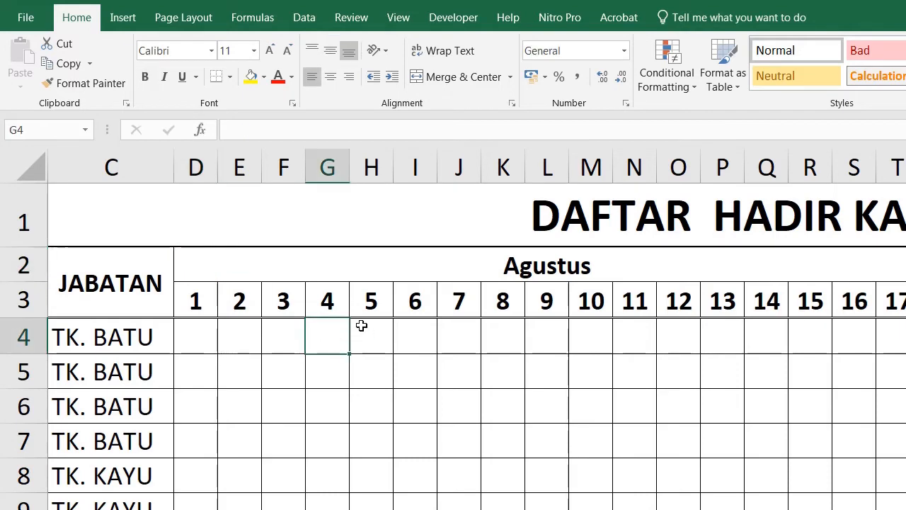
type("Agustus")
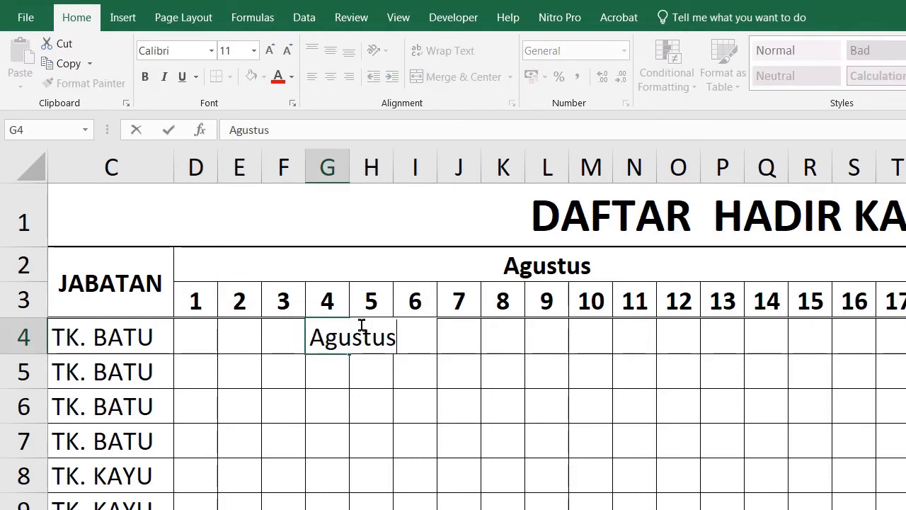
key("Return")
Step: Enter the formula =UPPER(G4) in D4 to convert the sample month text to uppercase
key("Up")
key("Left")
key("Left")
key("Left")
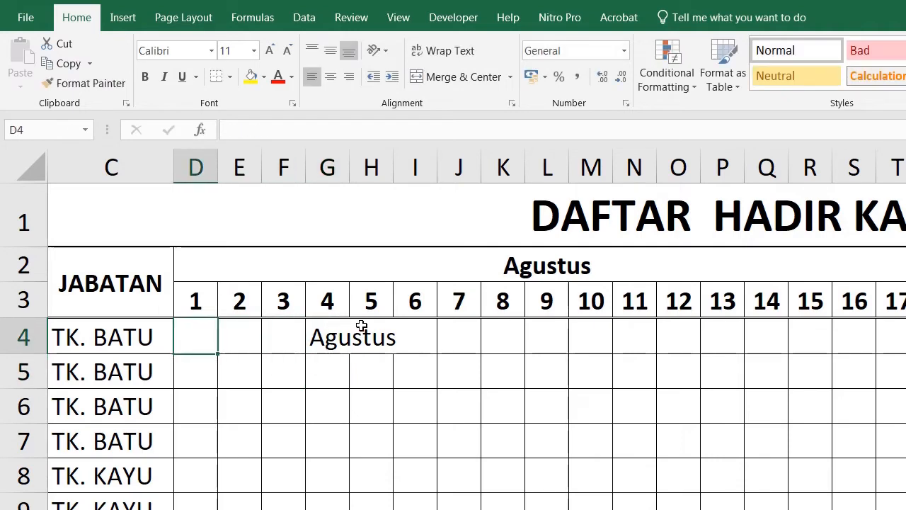
type("=")
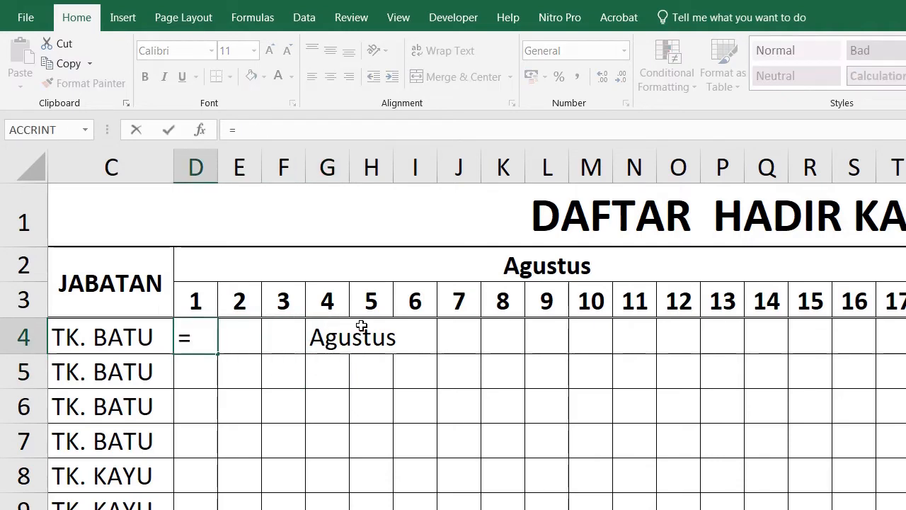
type("upper(")
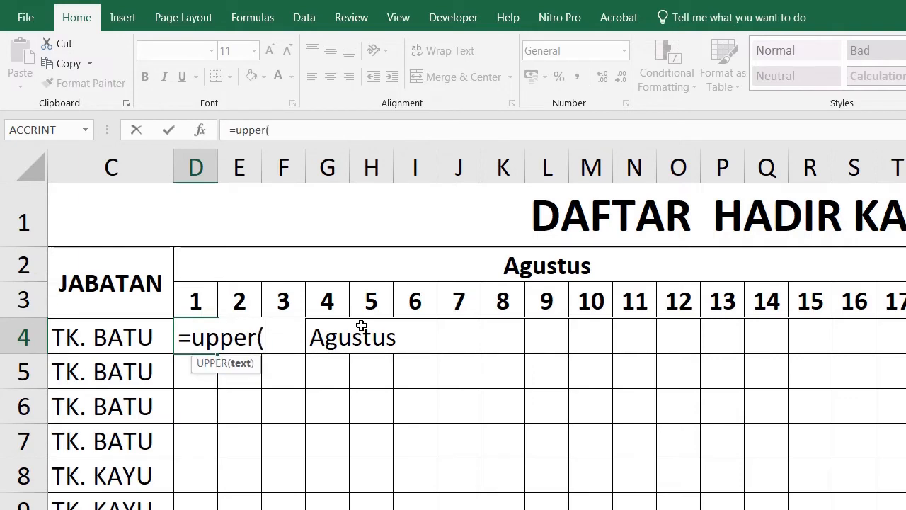
key("Right")
key("Right")
key("Right")
type(")")
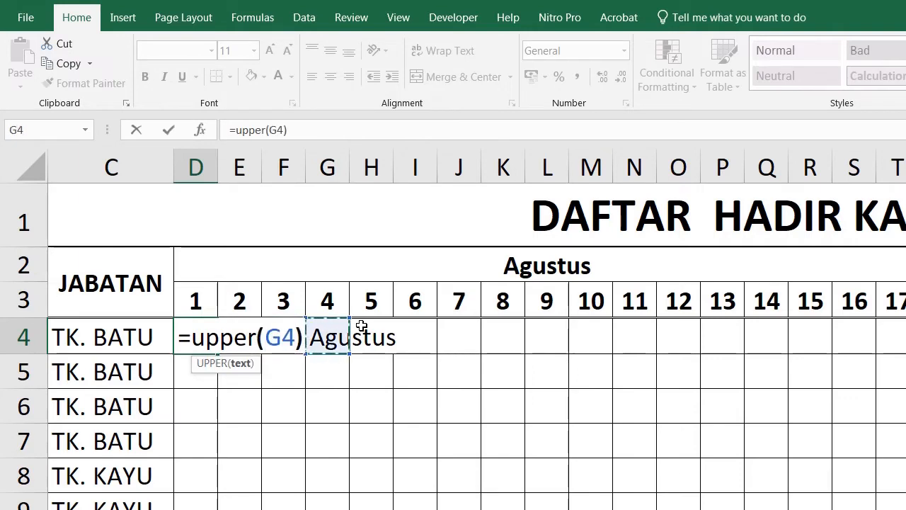
key("Return")
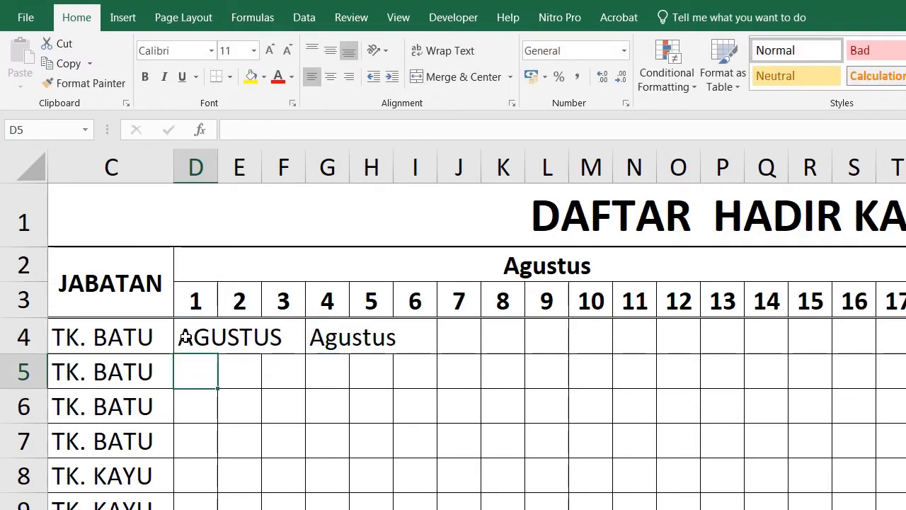
Step: Make the sample month texts in D4:G4 bold
left_click_drag(188, 344, 327, 339)
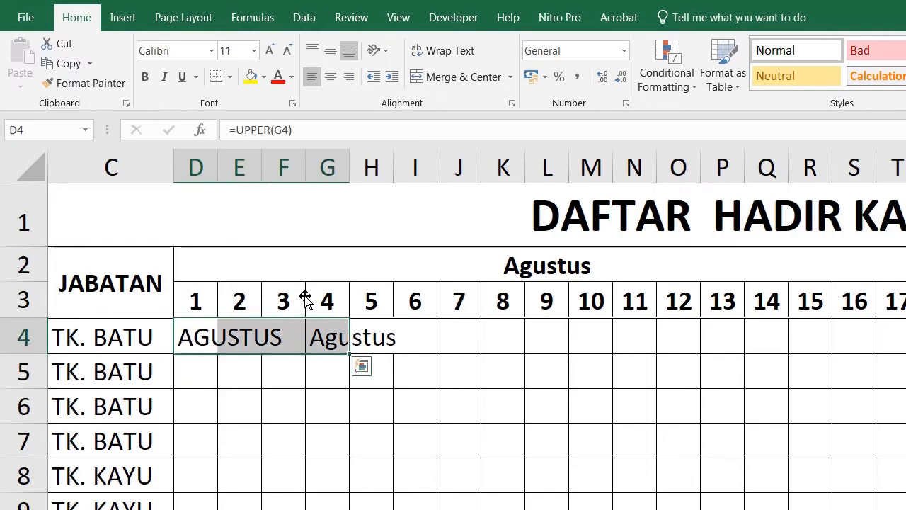
left_click(144, 76)
left_click(289, 448)
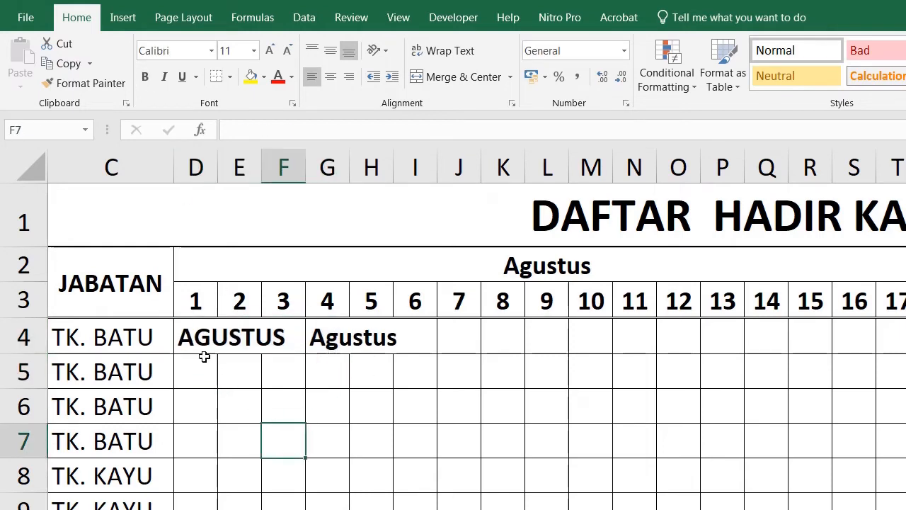
left_click(195, 335)
Step: Try the formula =UPPER(D3) in the month header D2
left_click(199, 266)
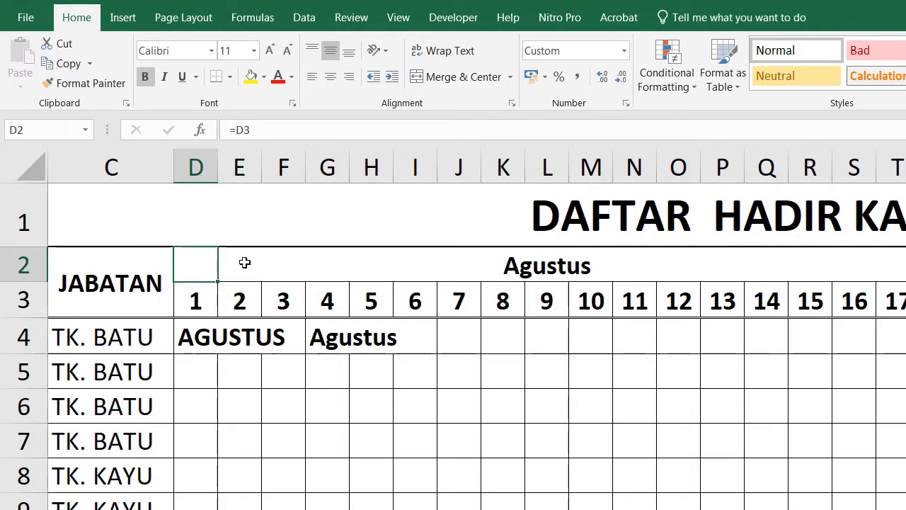
type("=")
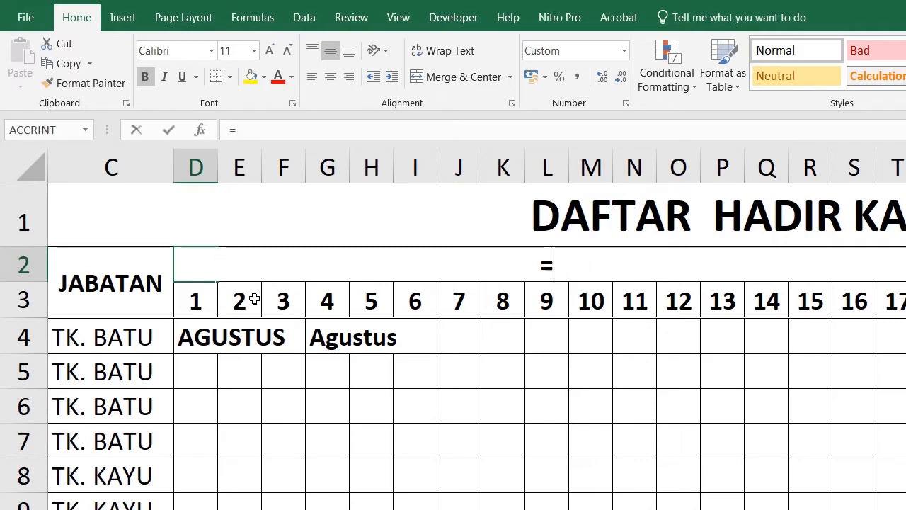
type("upper")
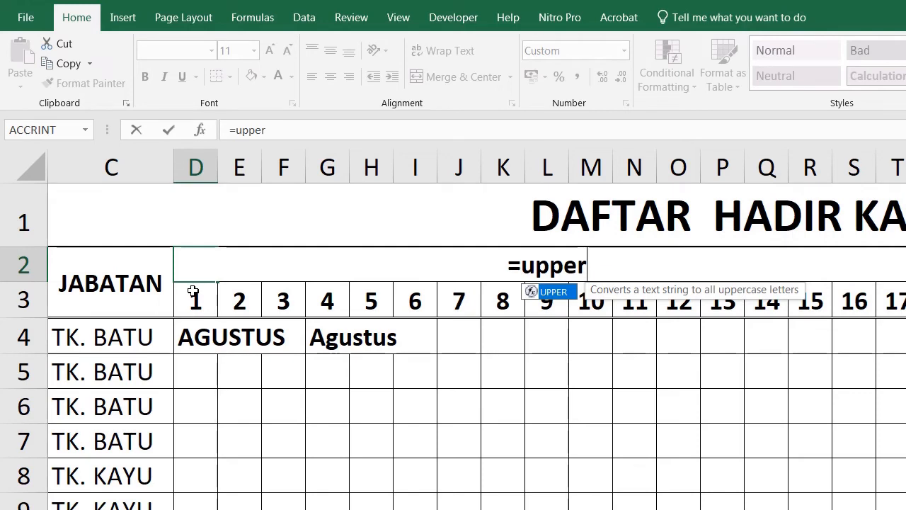
type("(")
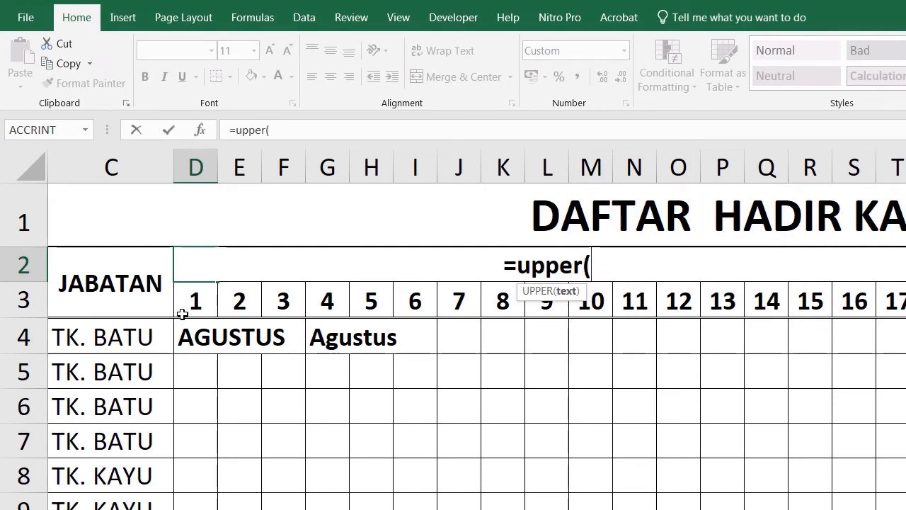
left_click(193, 303)
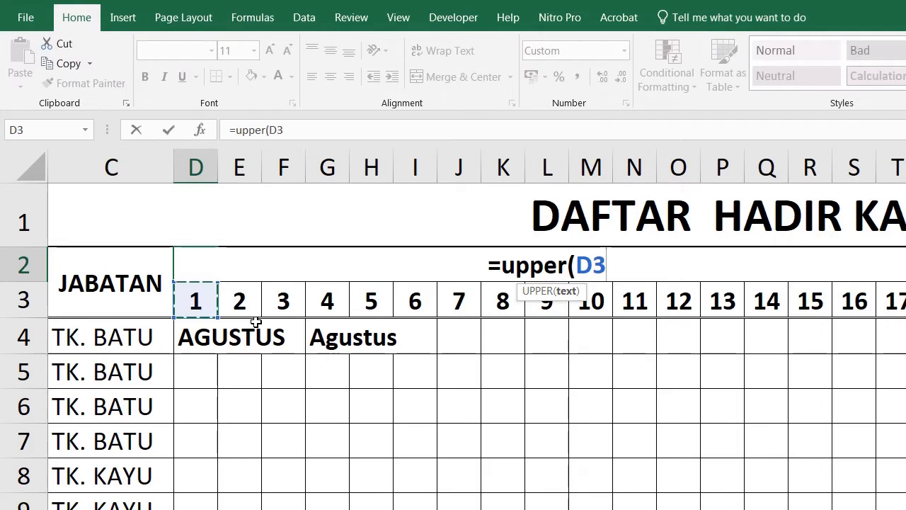
type(")")
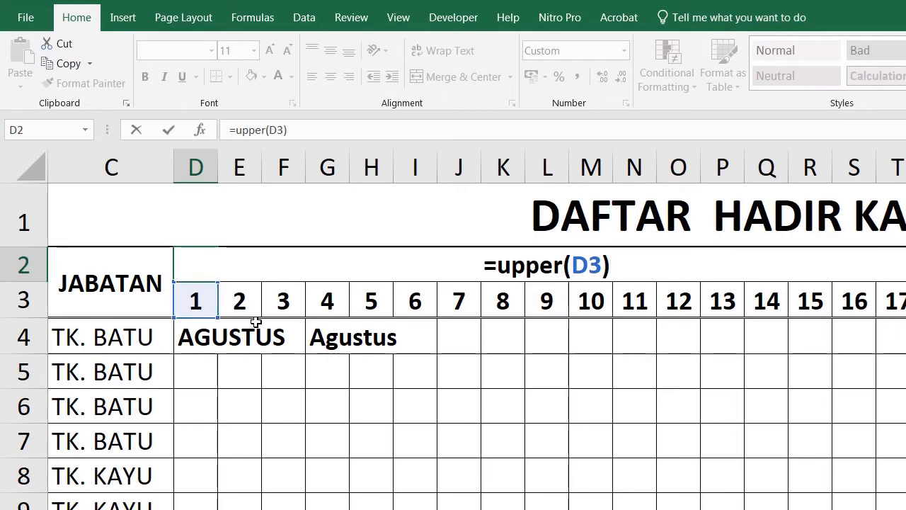
key("Return")
Step: Replace the formula in month header D2 with =TEXT(D3;"mmmm") to return the month name as text
left_click(192, 264)
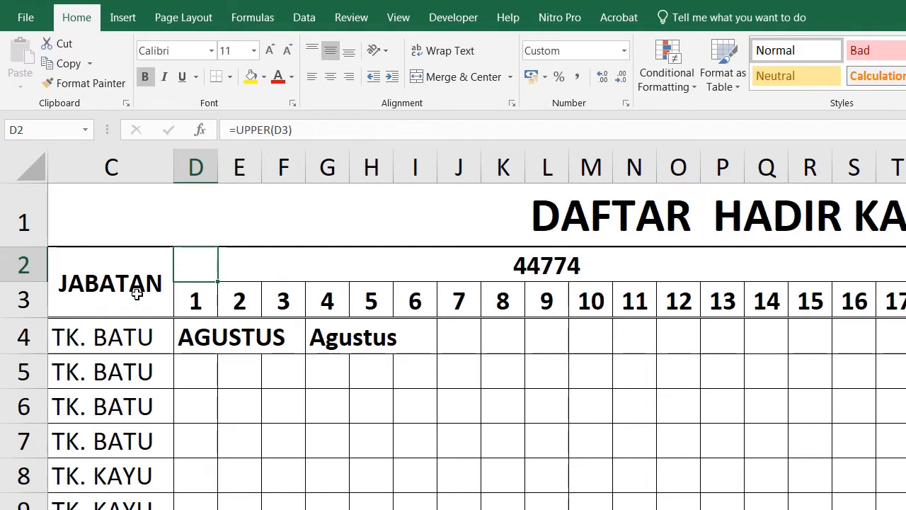
type("=")
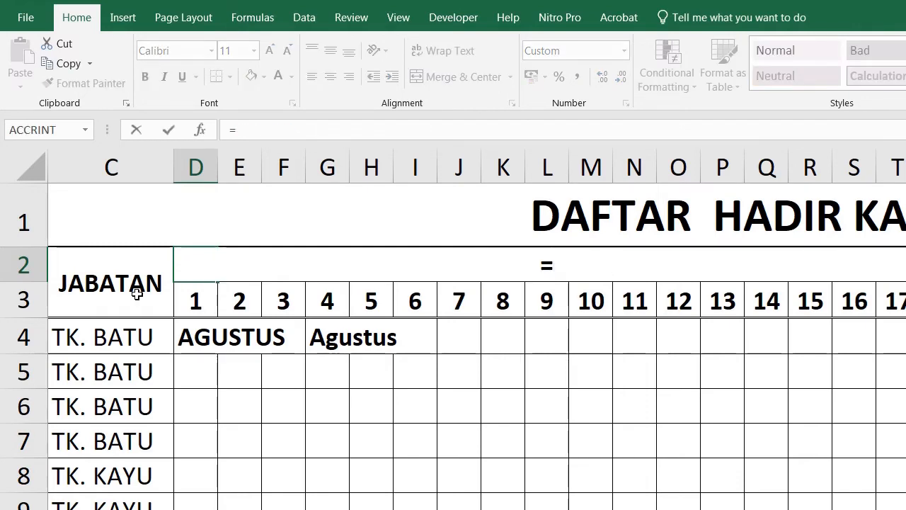
type("text(")
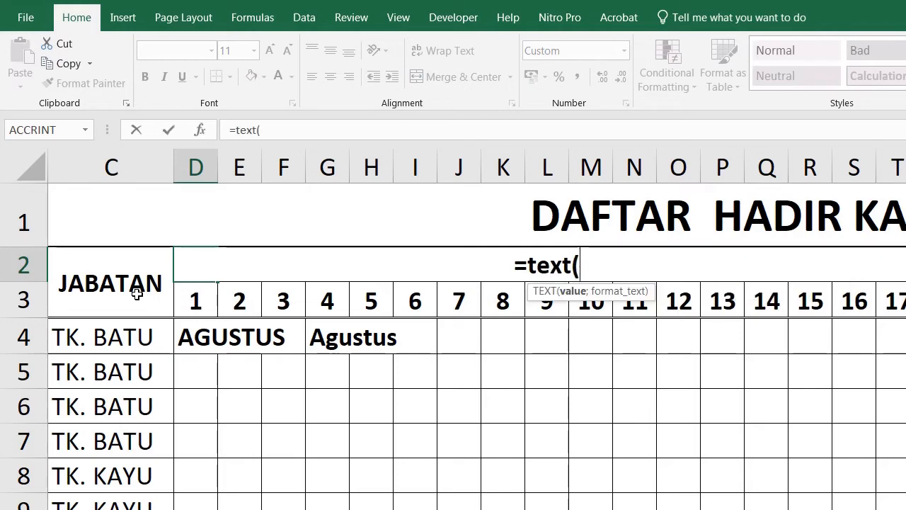
key("Down")
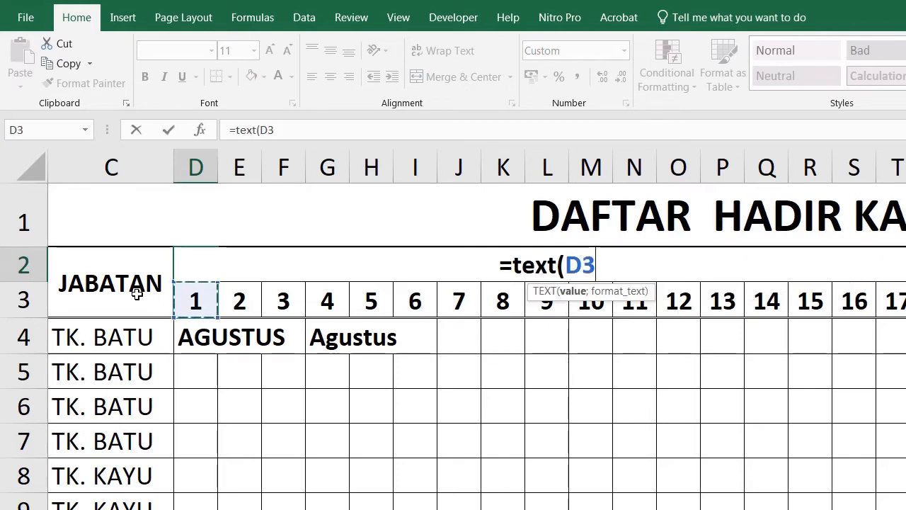
type(";")
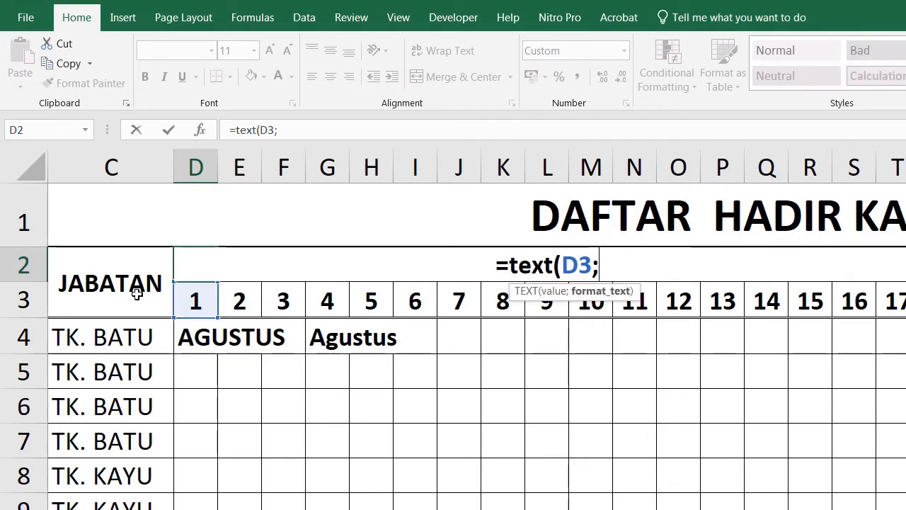
type("\"")
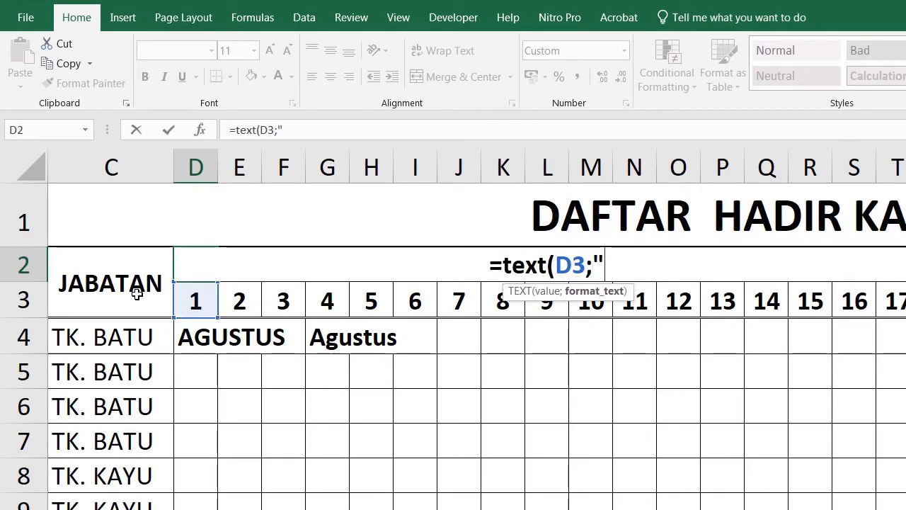
type("mmmm")
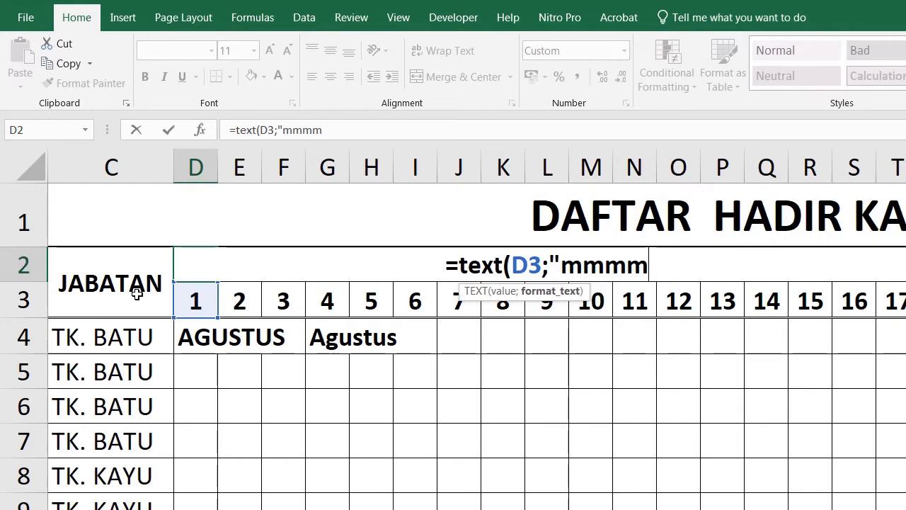
type("\")")
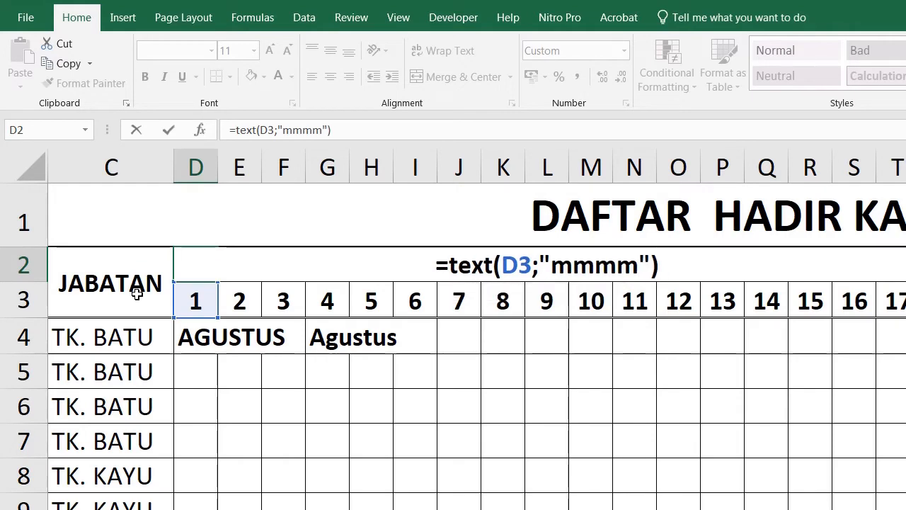
key("Return")
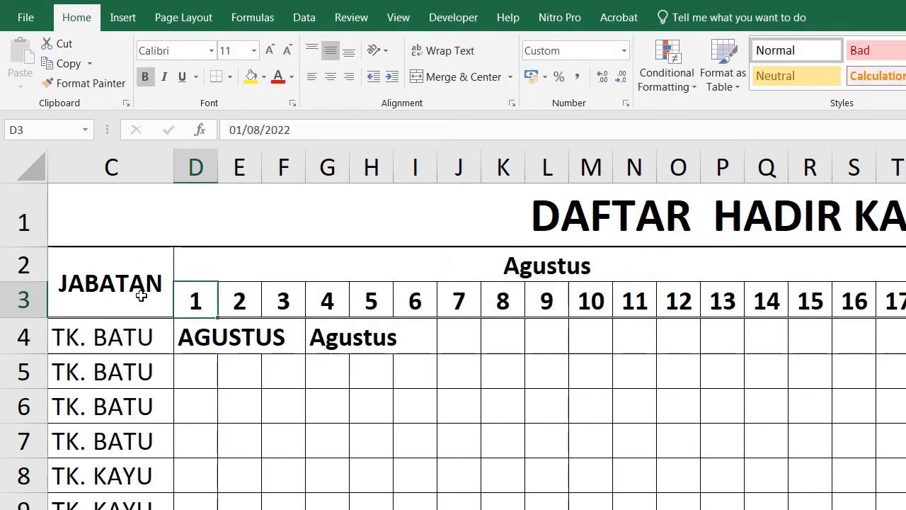
Step: Wrap the month header formula in UPPER so that D2 contains =UPPER(TEXT(D3;"mmmm"))
left_click(185, 264)
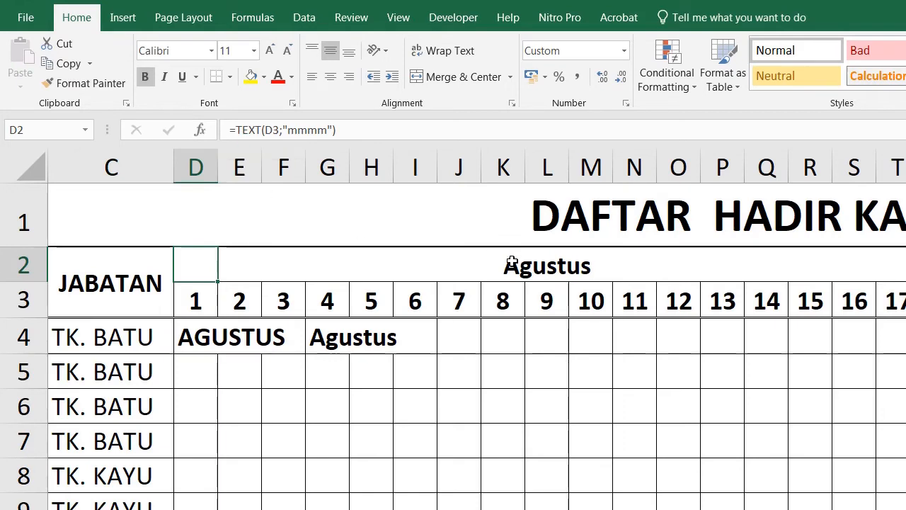
left_click(239, 131)
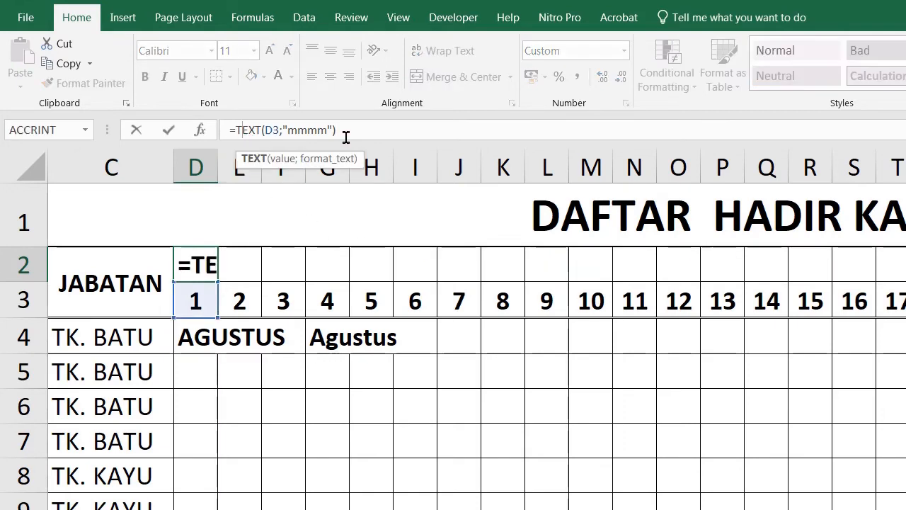
type("up")
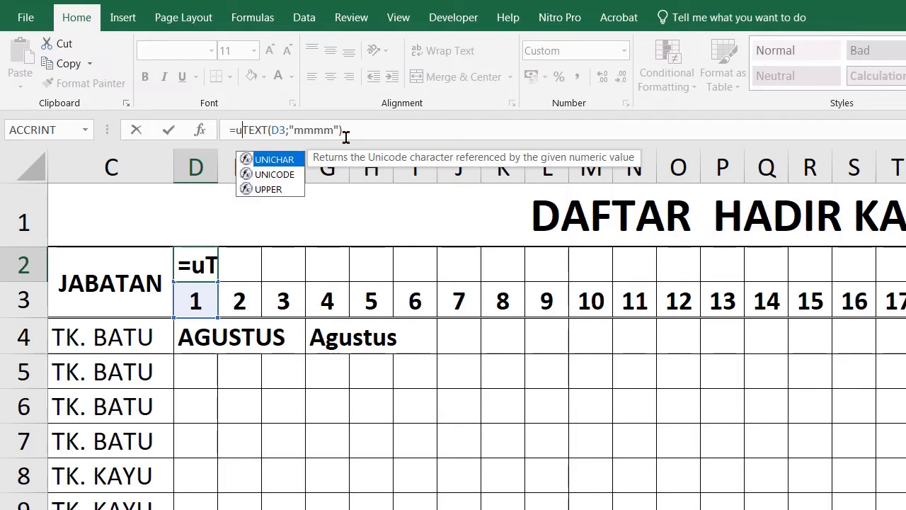
type("per")
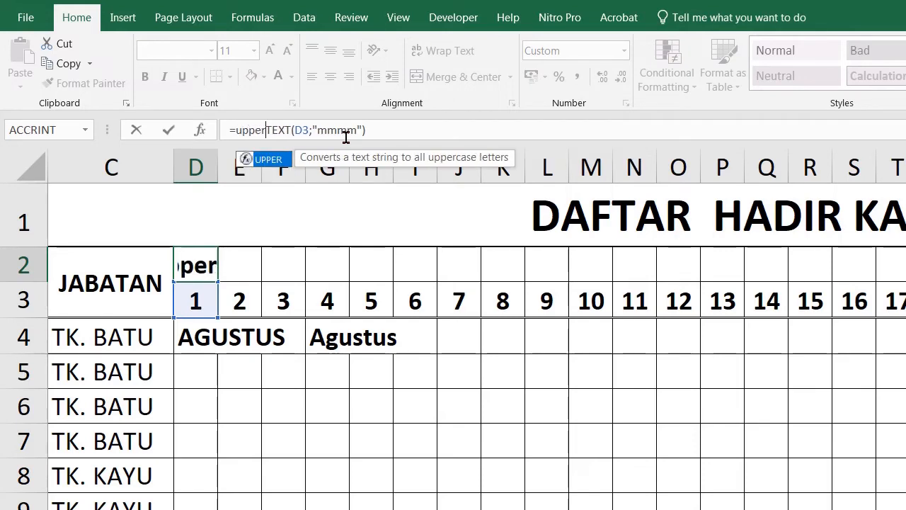
type("(")
key("End")
type(")")
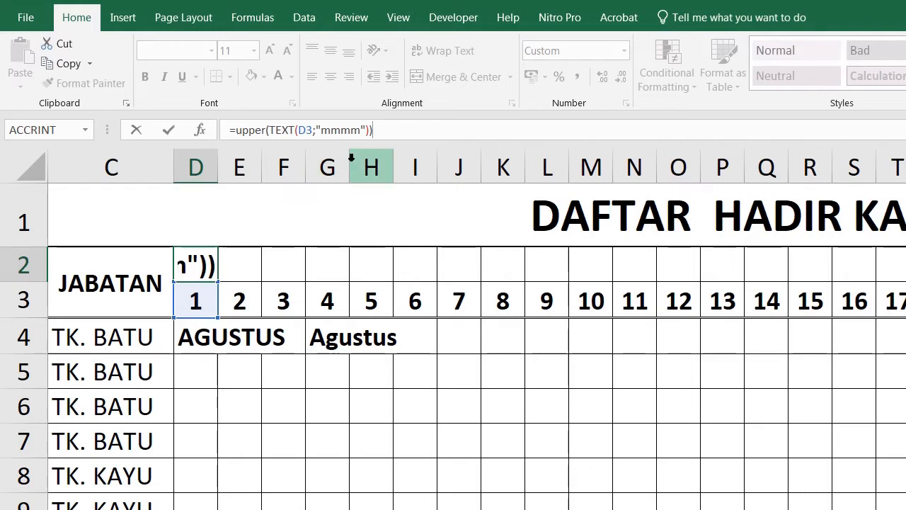
key("Return")
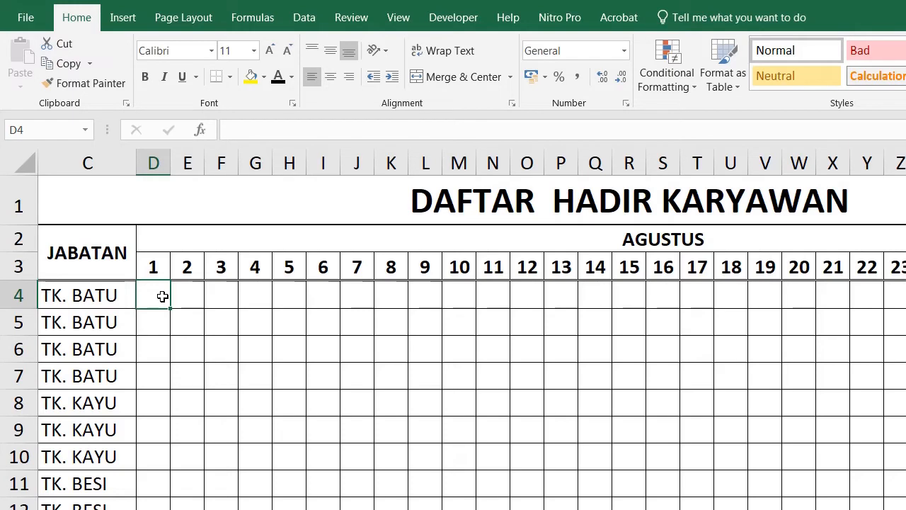
Step: Enter the formula =TEXT(D3;"dddd") in D4 to return the weekday name of the start date
type("=")
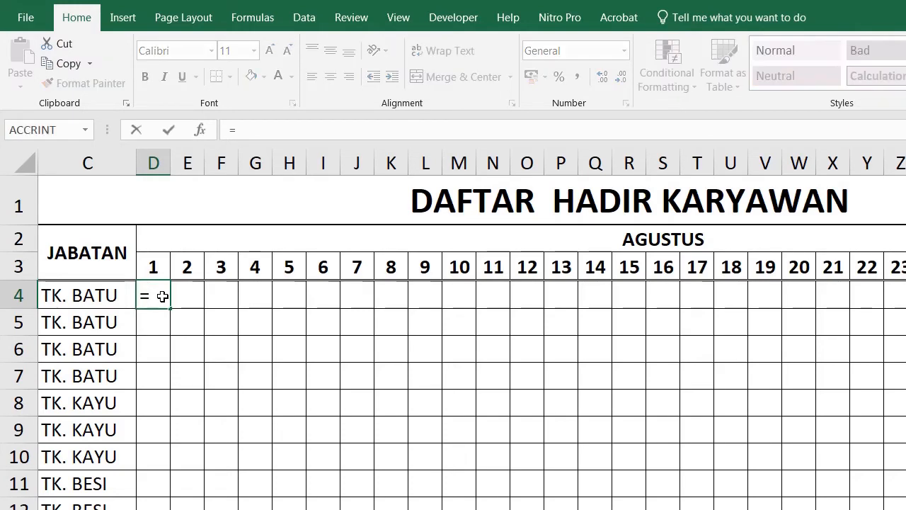
type("tex")
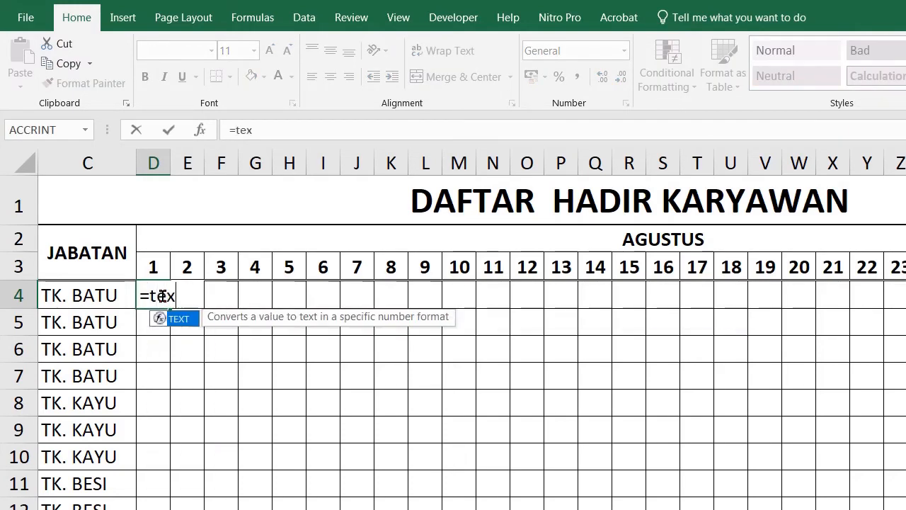
type("t(")
key("Up")
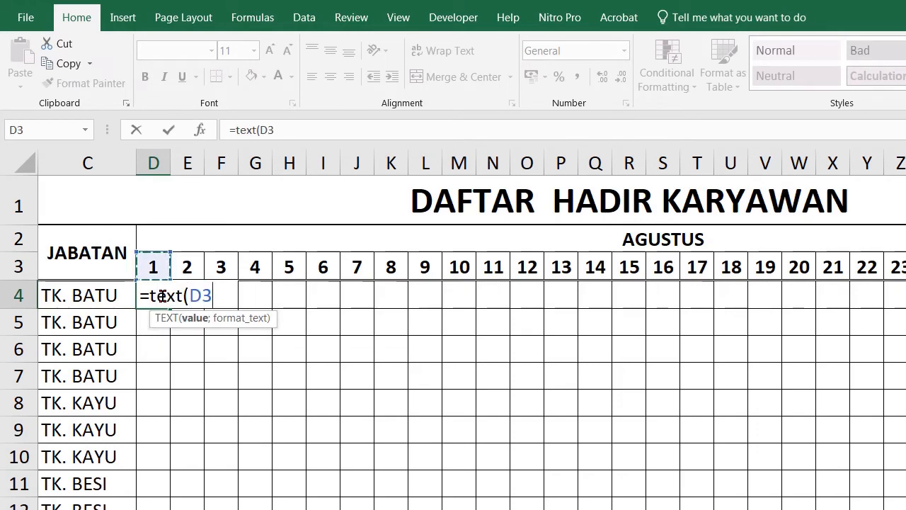
type(";")
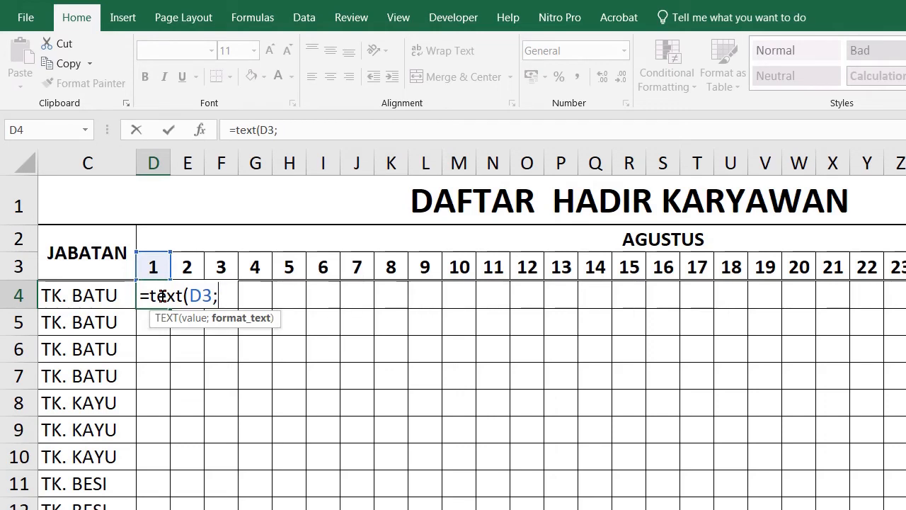
type("\"dd")
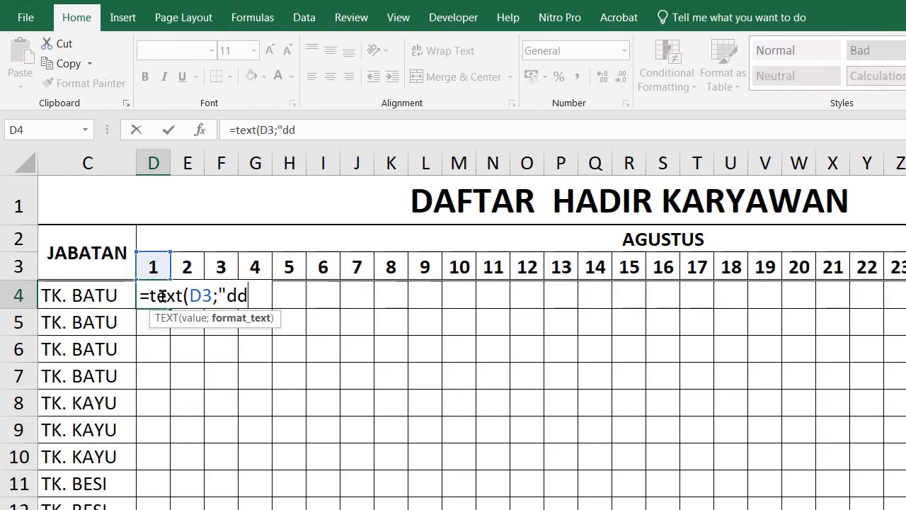
type("dd\"")
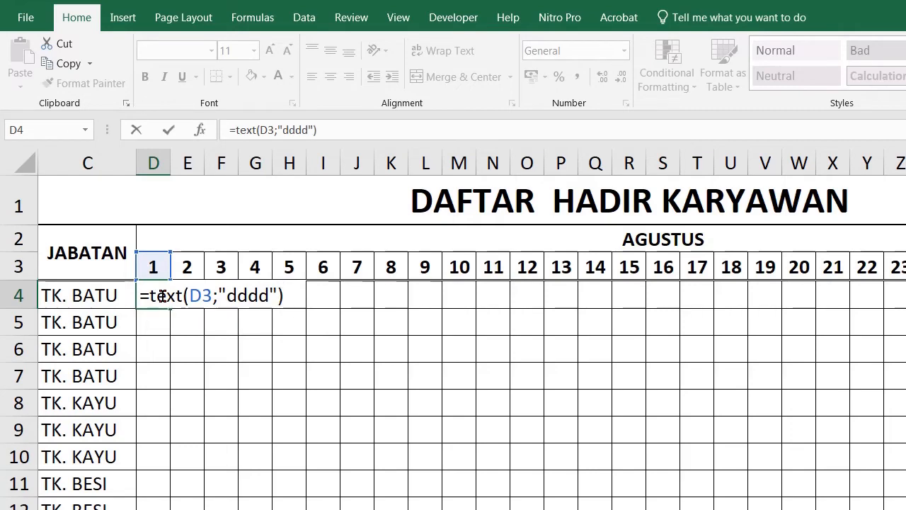
key("Return")
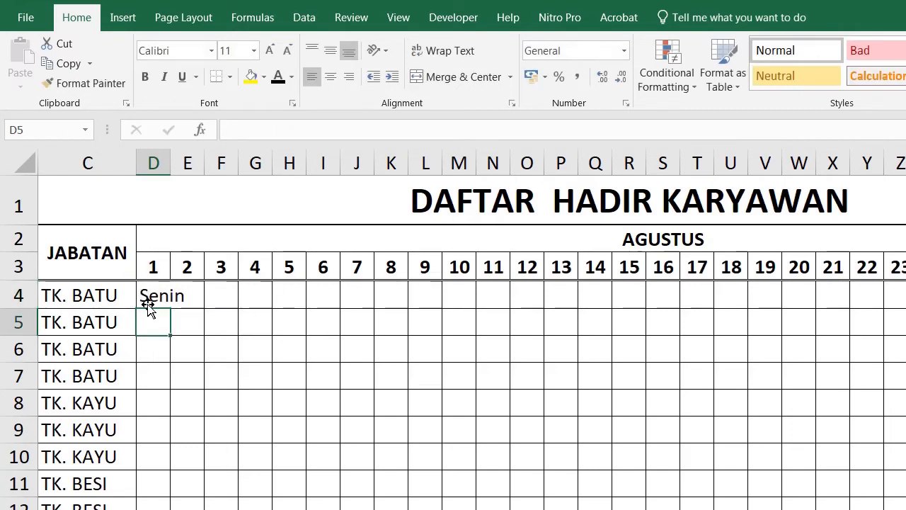
Step: Copy the weekday formula from D4 into J4 and O4 to test it on other dates
left_click(149, 303)
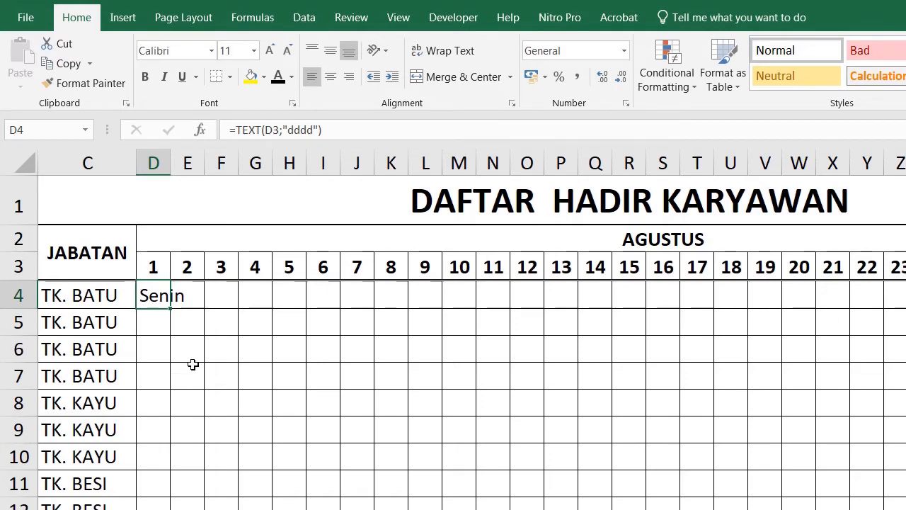
key("ctrl+c")
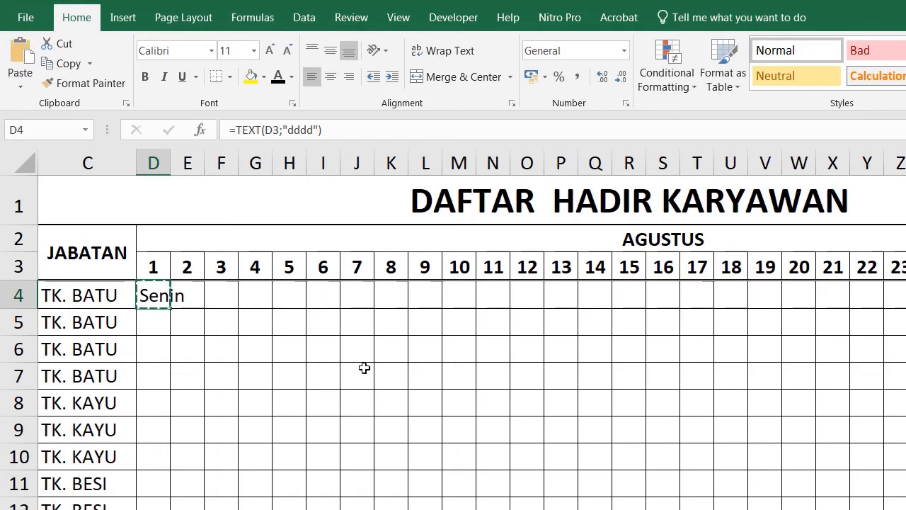
left_click(361, 296)
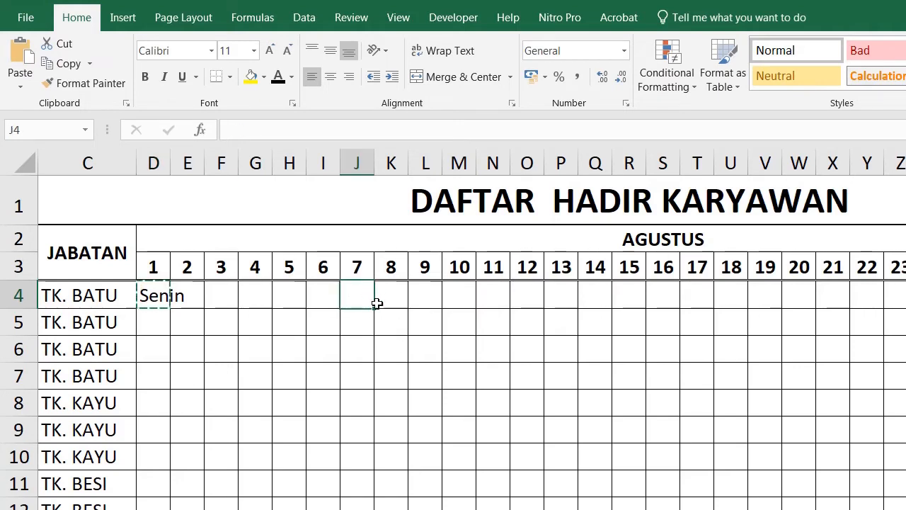
key("ctrl+v")
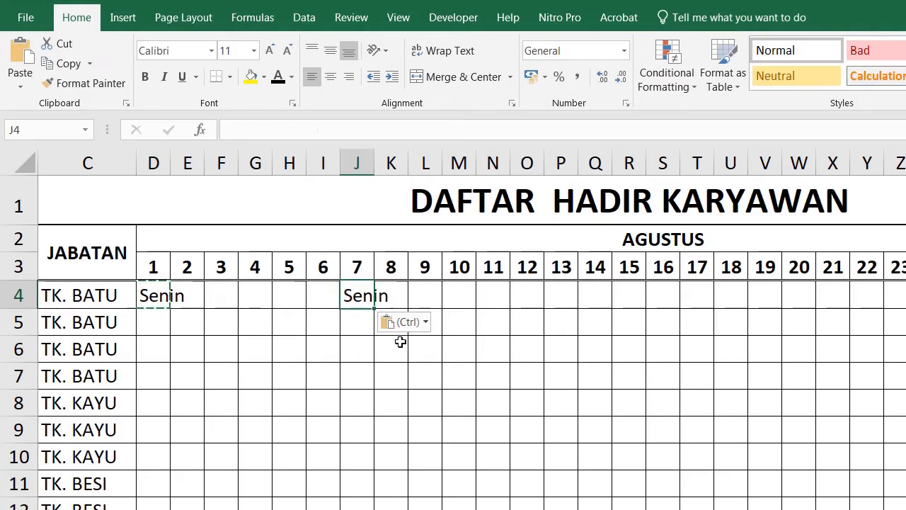
left_click(523, 292)
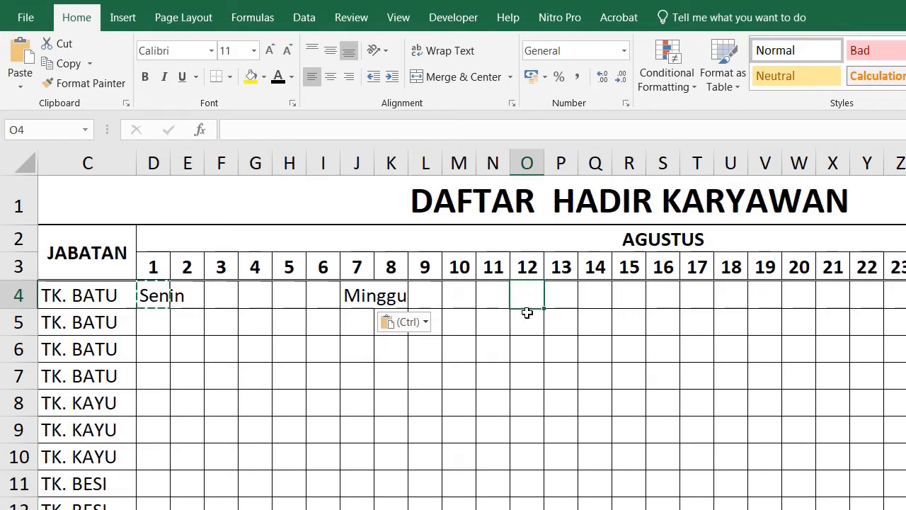
key("ctrl+v")
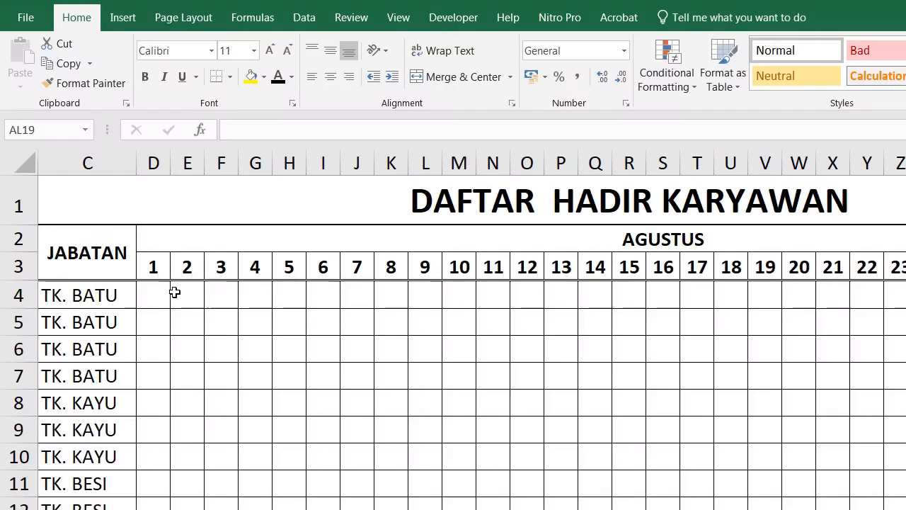
Step: Start a new conditional formatting rule for the first day header D3 that uses a formula to determine which cells to format
left_click_drag(156, 266, 445, 265)
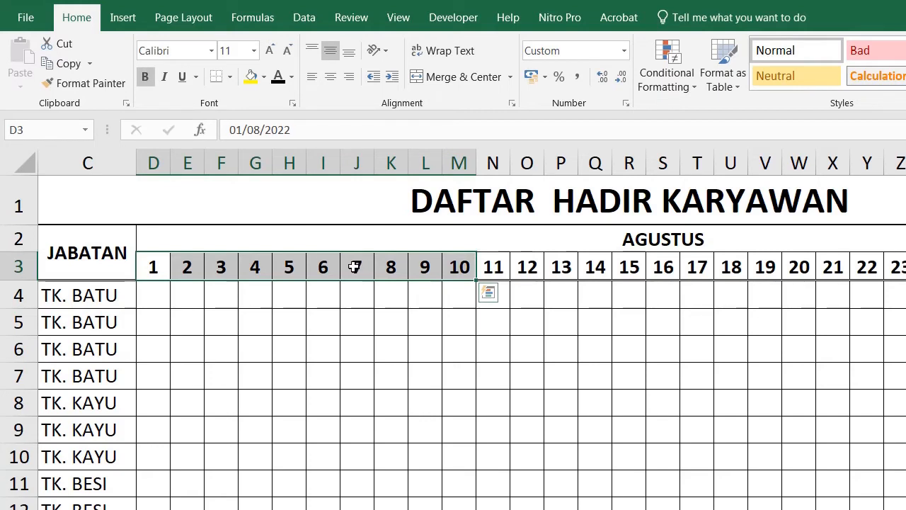
left_click(155, 270)
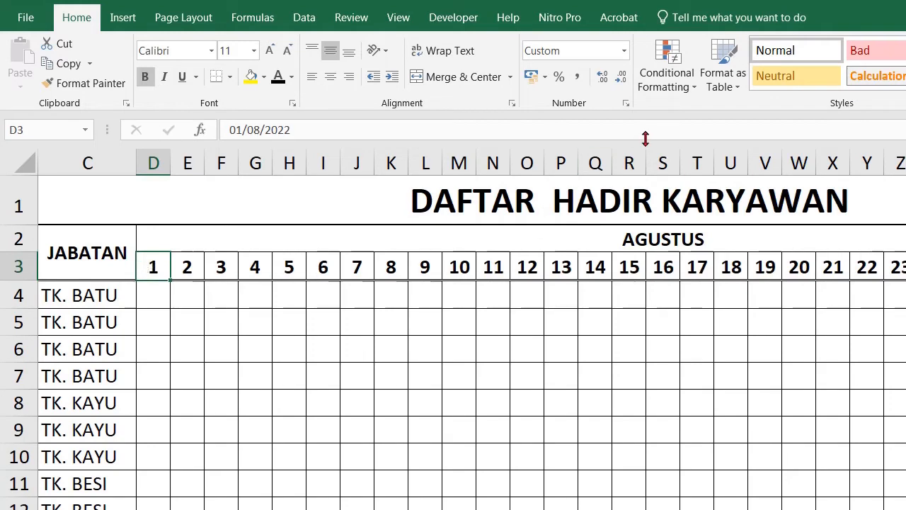
left_click(694, 92)
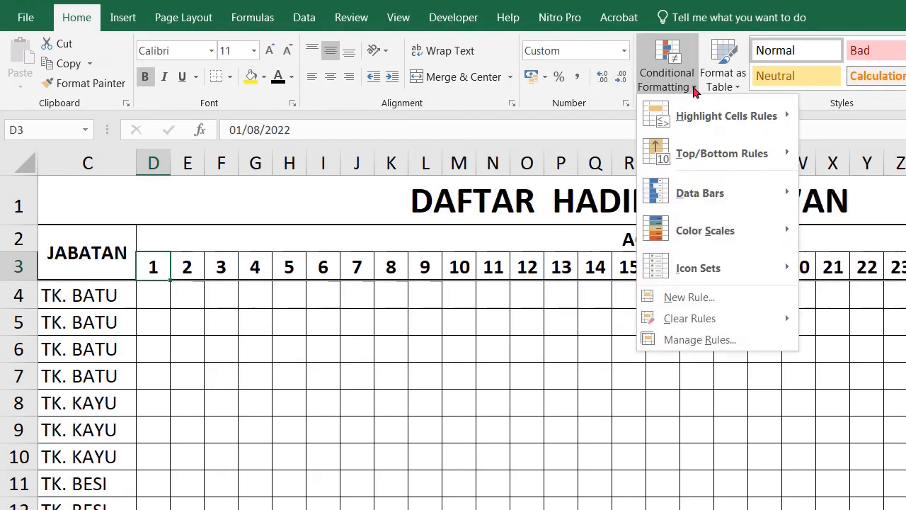
left_click(700, 297)
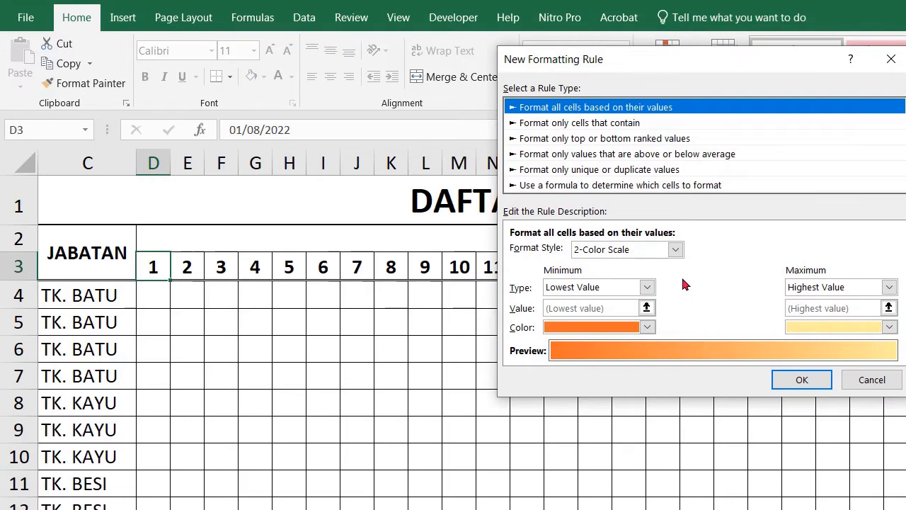
left_click(570, 187)
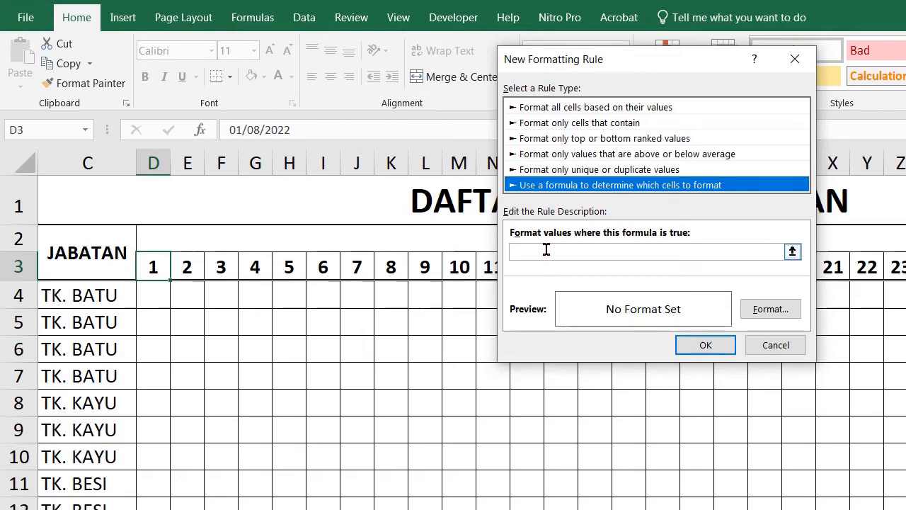
Step: Enter a reference to the first day header in the rule formula as =D$3, with only the row locked
left_click(546, 250)
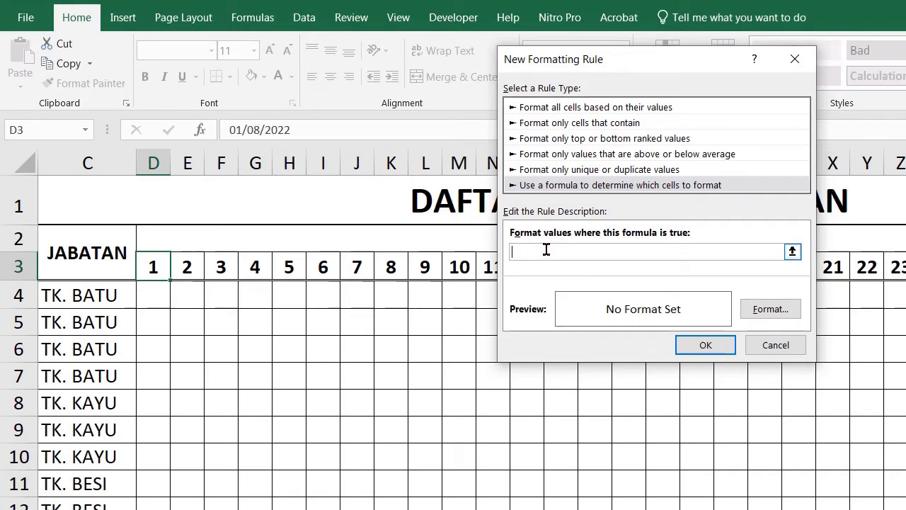
type("=")
left_click(146, 264)
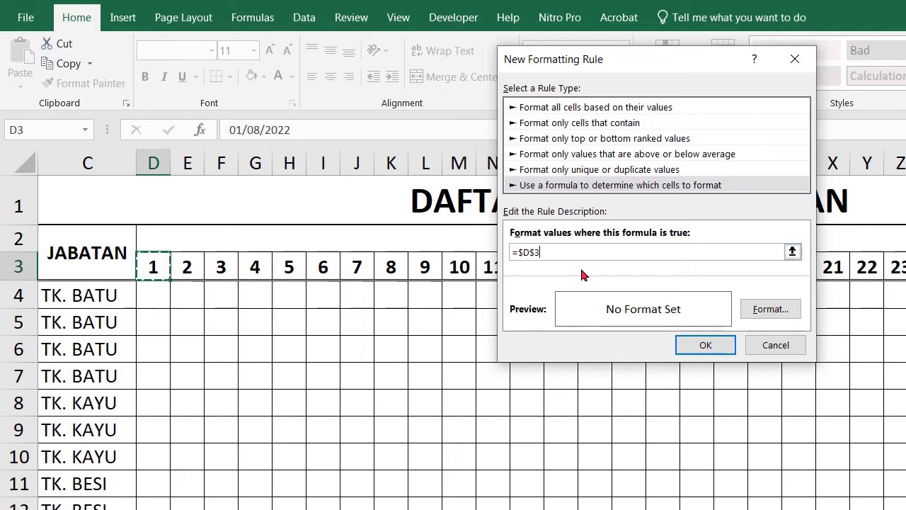
left_click(525, 252)
key("BackSpace")
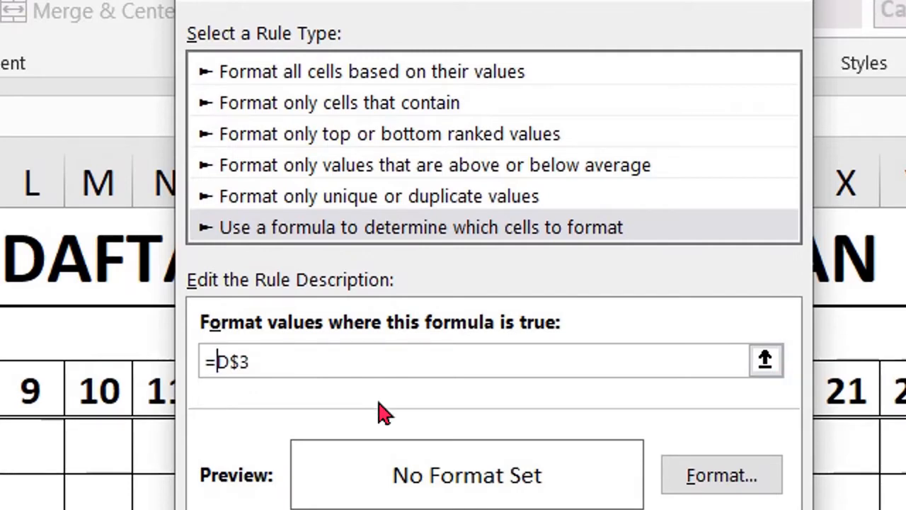
Step: Wrap the reference in a TEXT function so that the rule formula reads =text(D$3;"DDDD")
type("text")
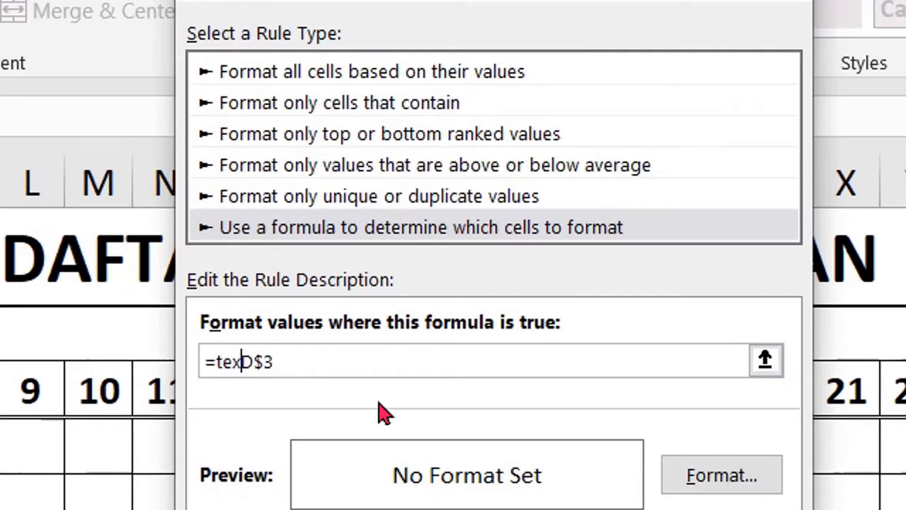
type("(")
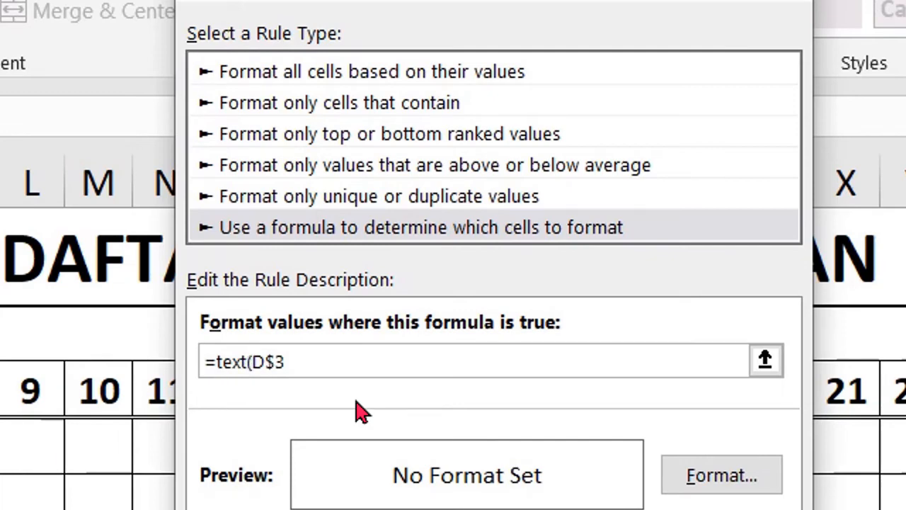
left_click(320, 361)
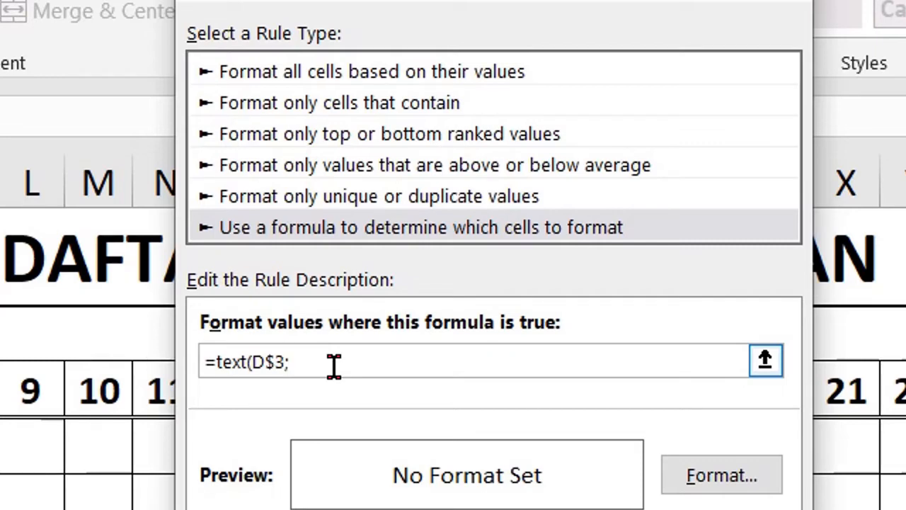
type(";DDDD\"")
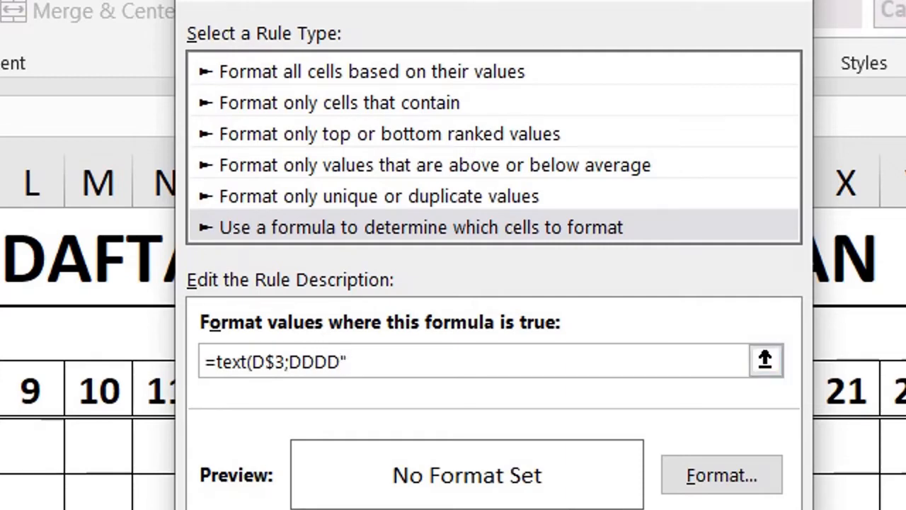
left_click(289, 362)
type("\"")
left_click(401, 357)
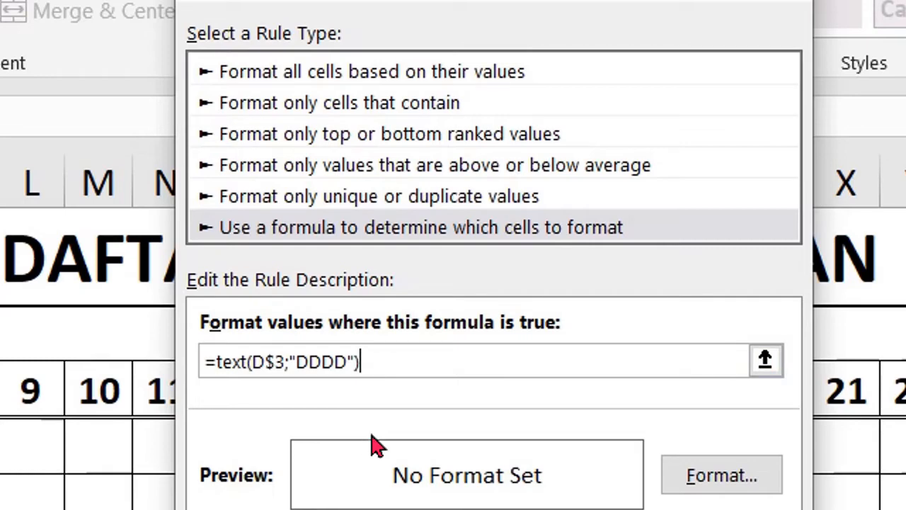
Step: Complete the rule formula with a comparison to Sunday: =text(D$3;"DDDD")="Minggu"
type("=")
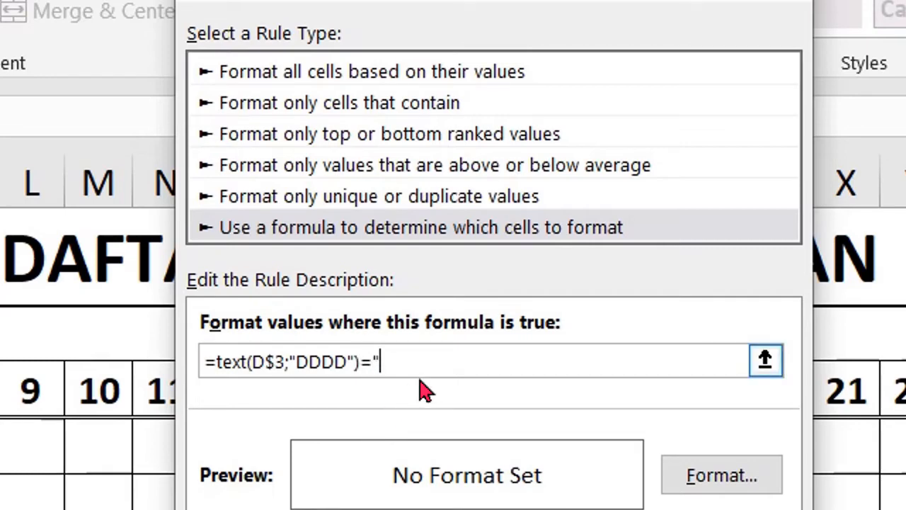
type("\"Minggu")
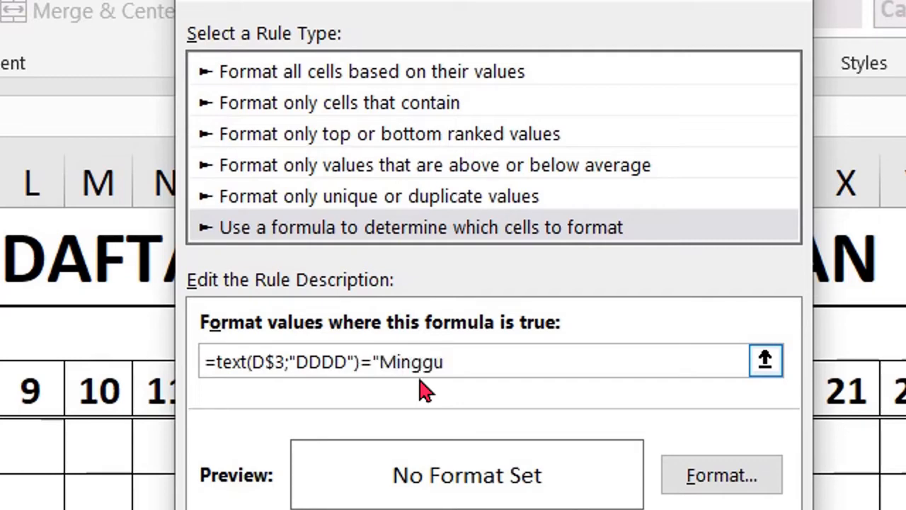
type("\"")
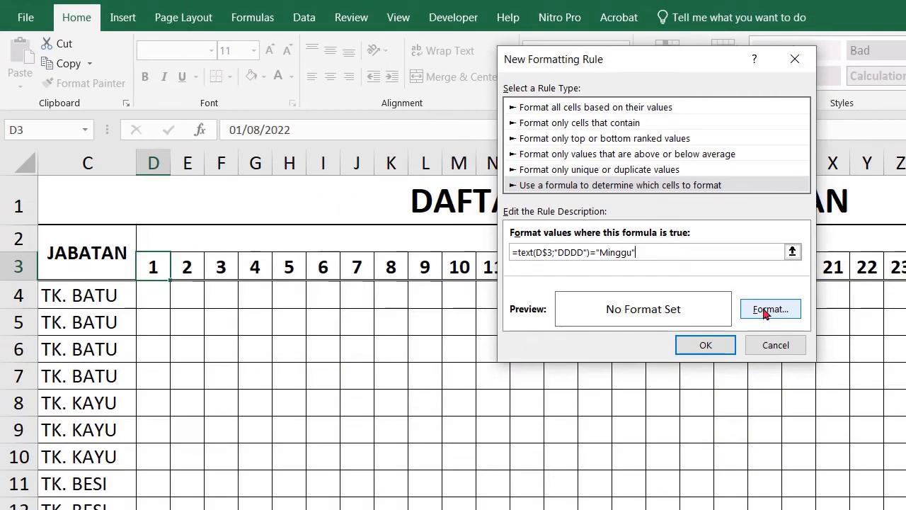
Step: Set the rule's font color to the standard dark red and create the rule
left_click(764, 314)
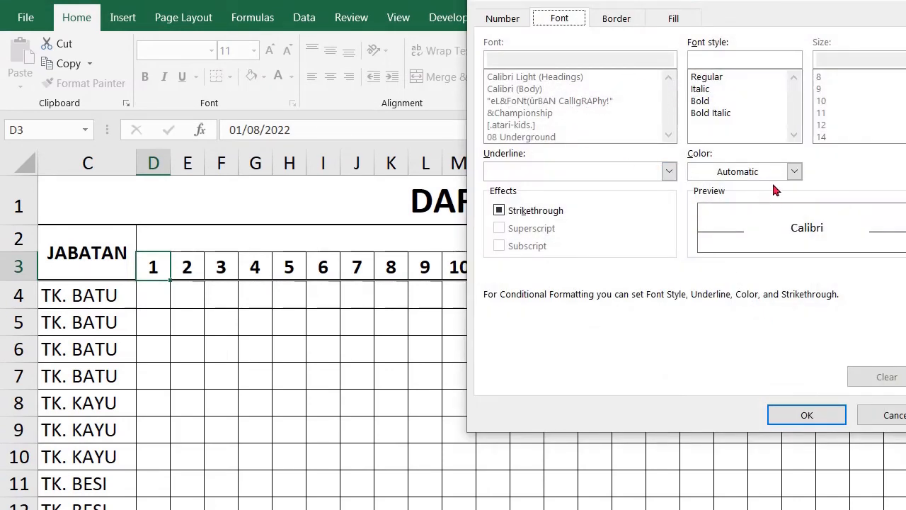
left_click(792, 176)
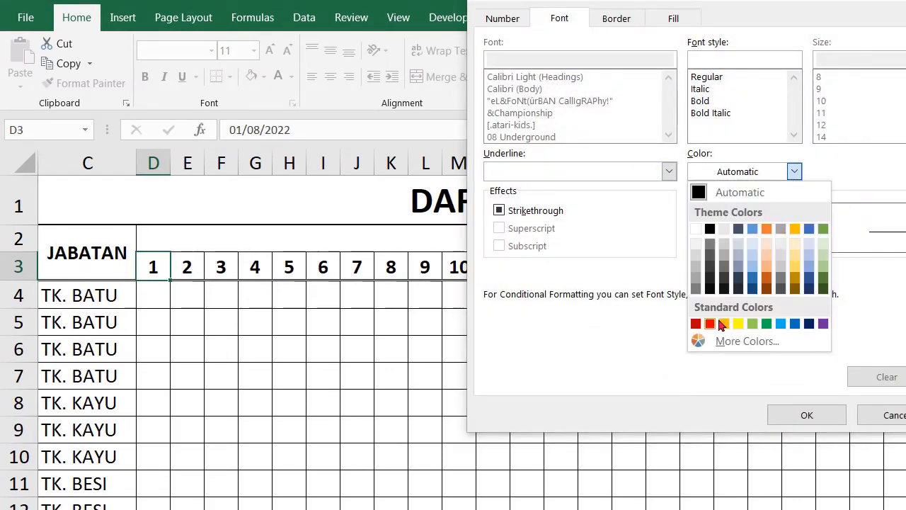
left_click(696, 324)
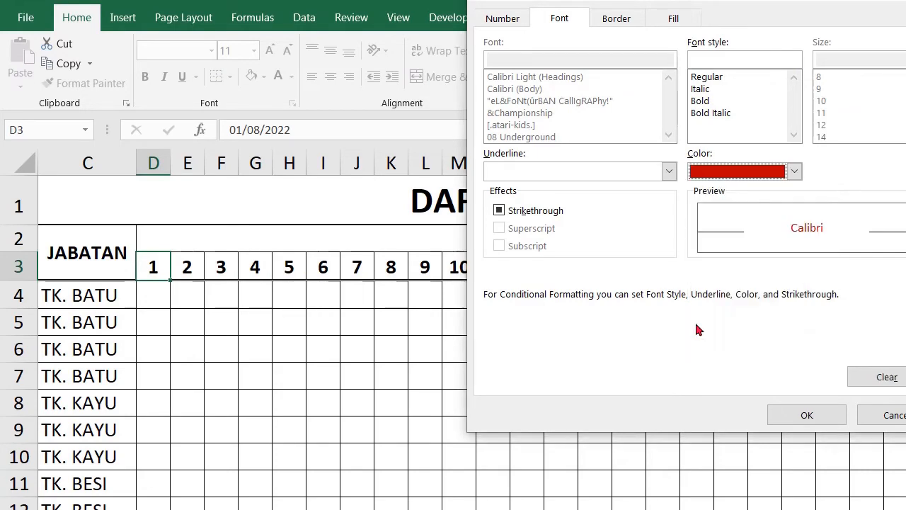
left_click(794, 416)
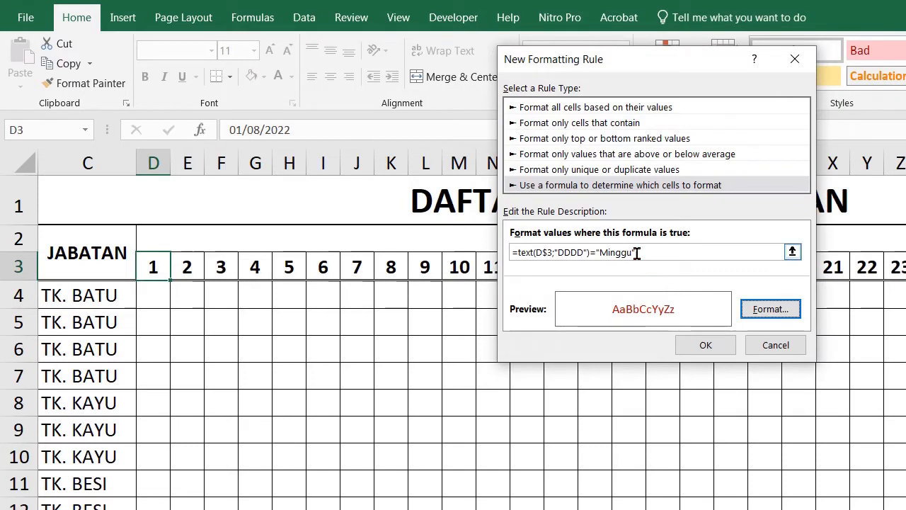
left_click(705, 345)
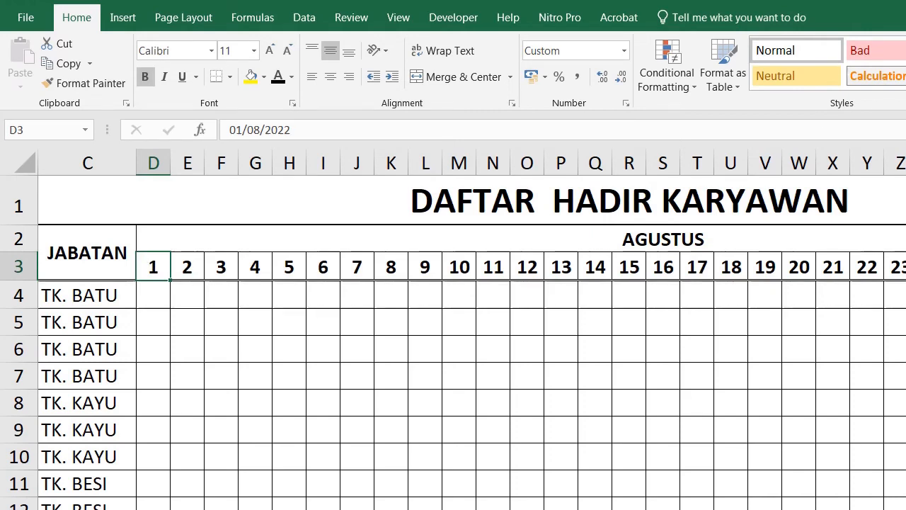
Step: Extend the Sunday rule to all day headers by setting its applied range to =$D$3:$AH$3, and apply it
left_click(692, 88)
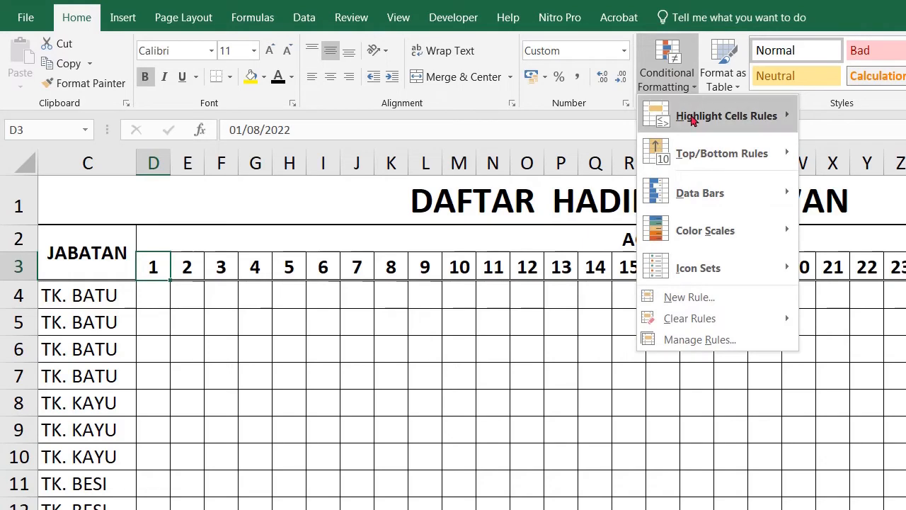
left_click(718, 339)
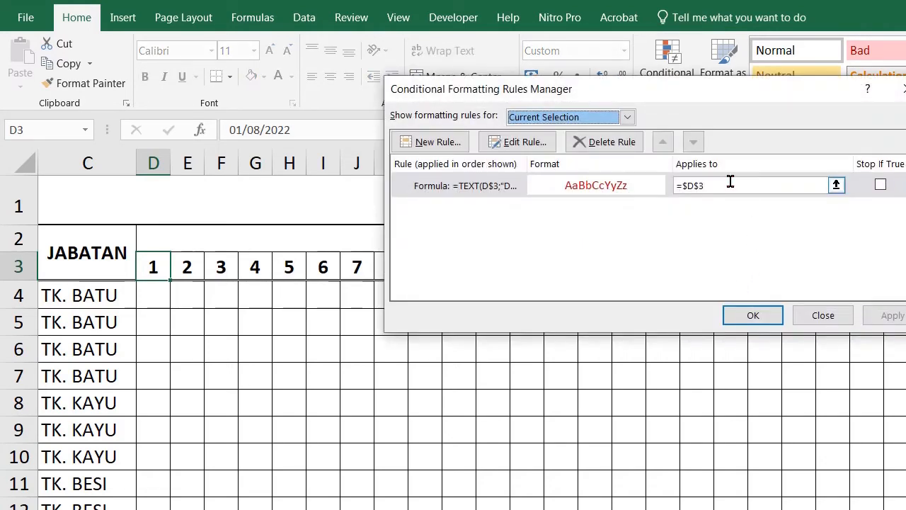
left_click(836, 185)
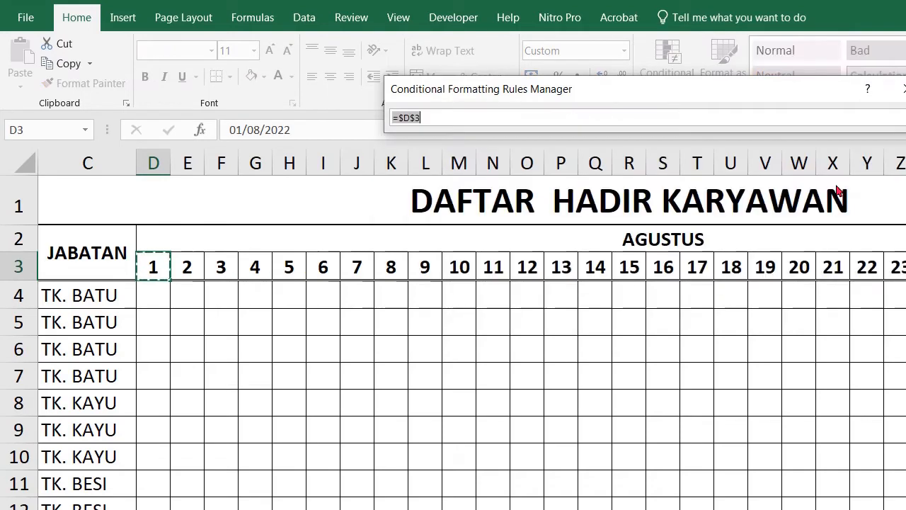
left_click_drag(151, 270, 905, 263)
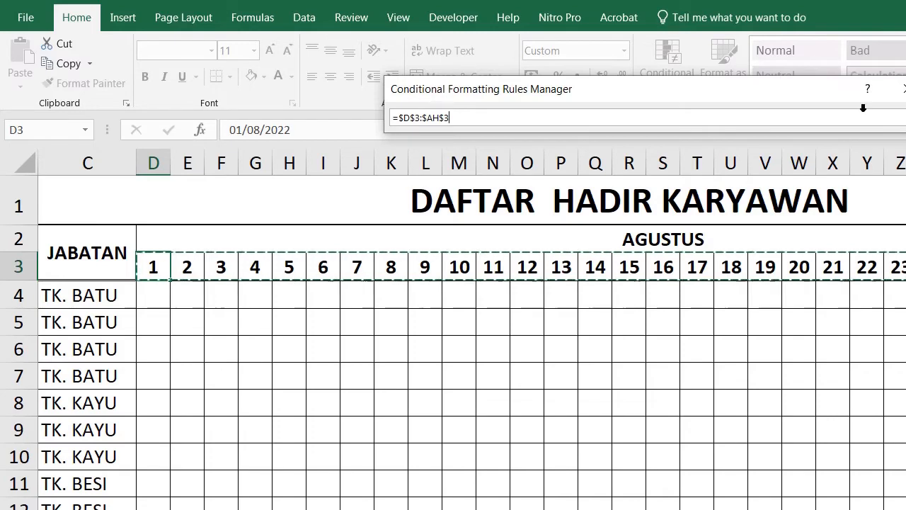
left_click_drag(618, 86, 484, 107)
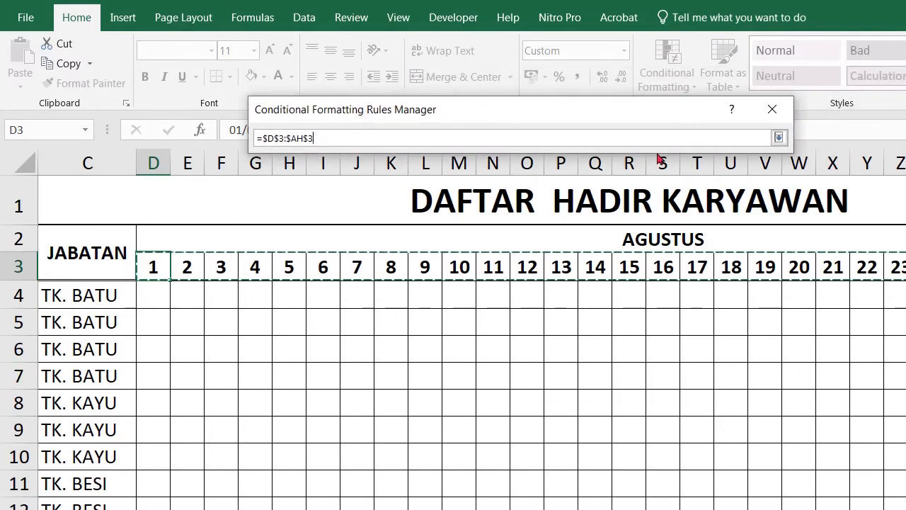
left_click(778, 138)
left_click(756, 337)
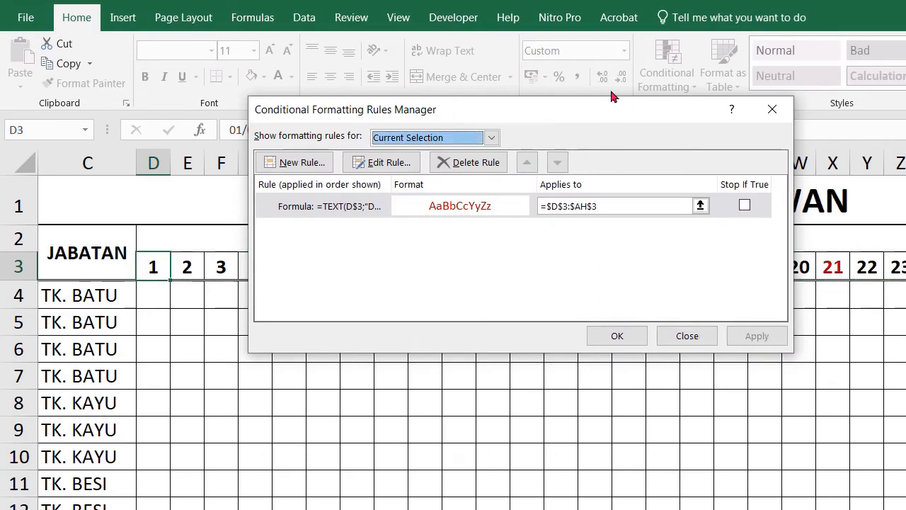
left_click_drag(597, 106, 534, 257)
left_click(558, 478)
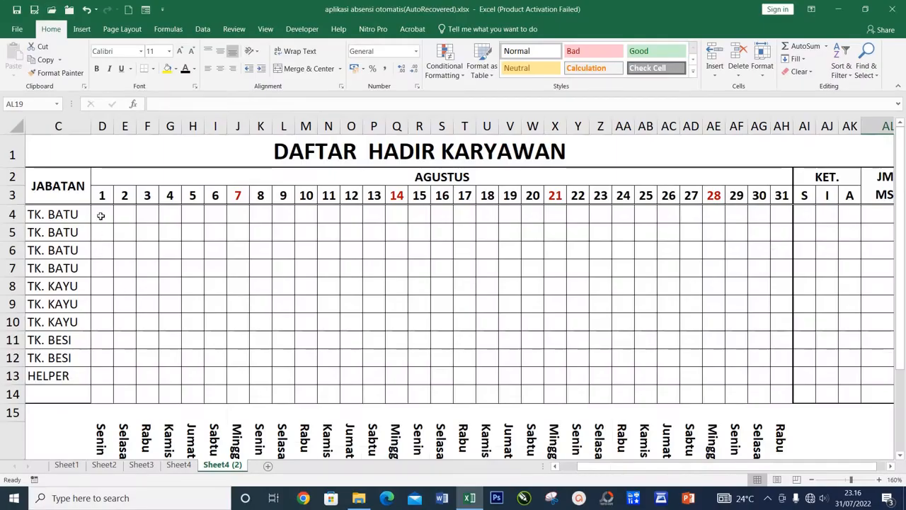
Step: Start a new conditional formatting rule for cell D4 that uses a formula to determine which cells to format
left_click_drag(101, 215, 778, 398)
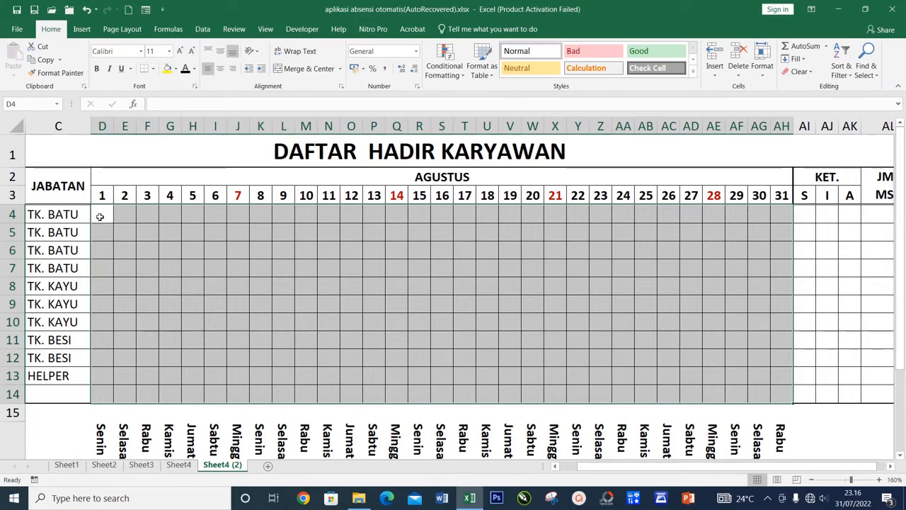
left_click(101, 216)
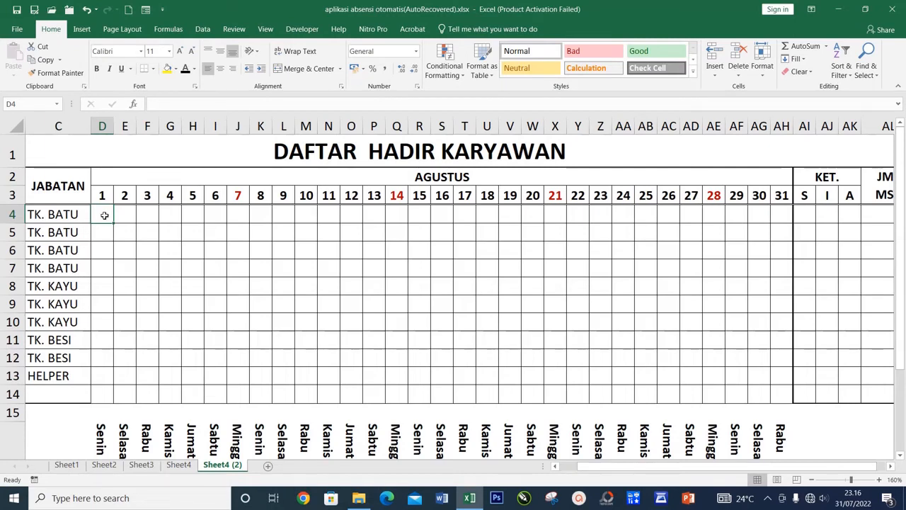
left_click(461, 79)
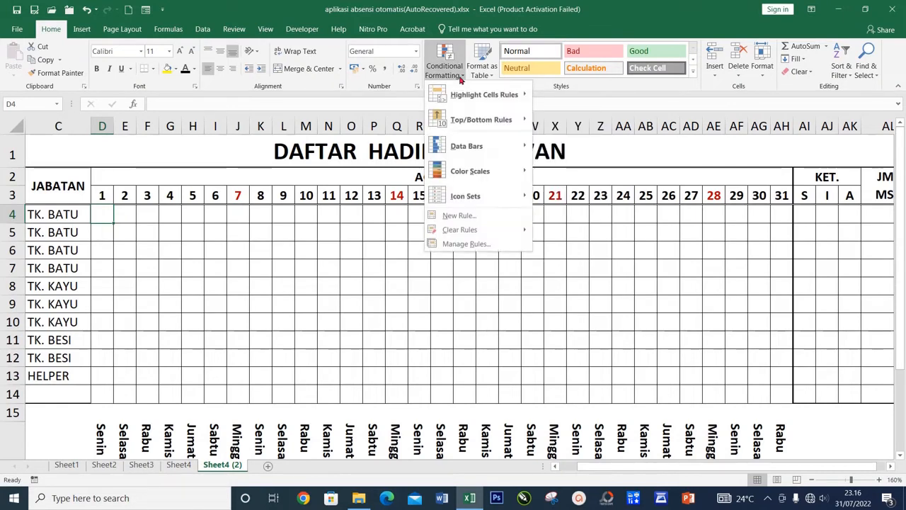
left_click(459, 216)
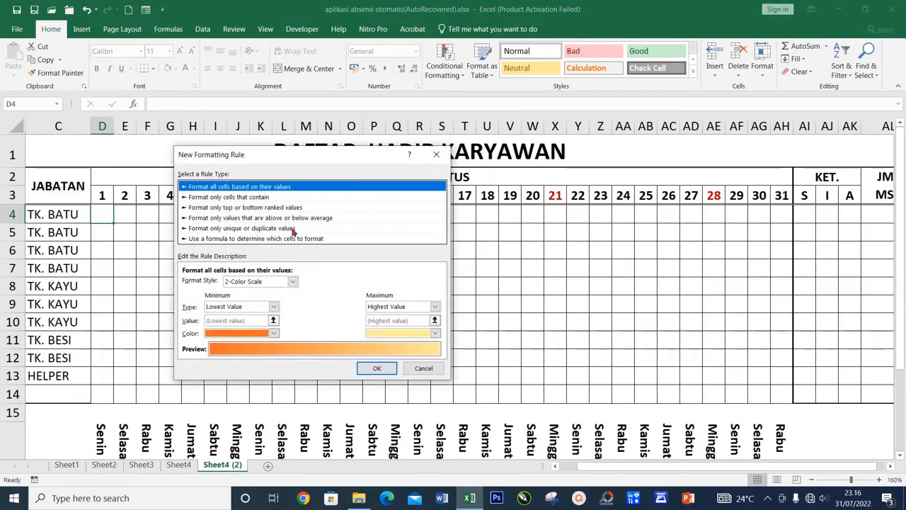
left_click(232, 240)
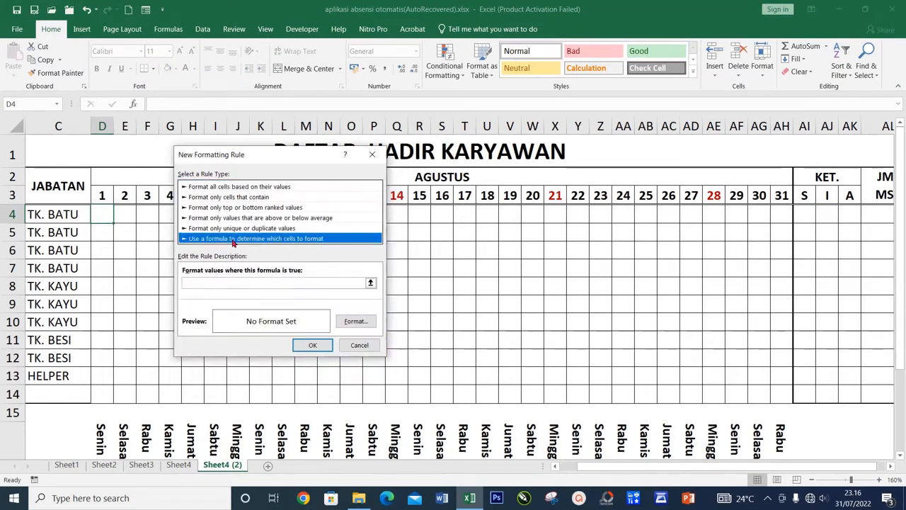
left_click_drag(276, 149, 297, 93)
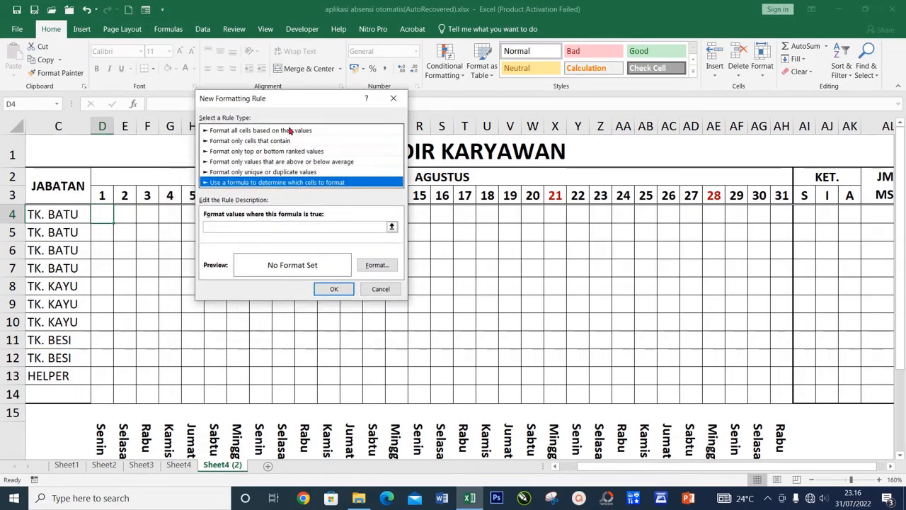
Step: Enter the rule formula =text(D$3;"dddd")="Minggu", with only the row of the date reference locked
left_click(240, 226)
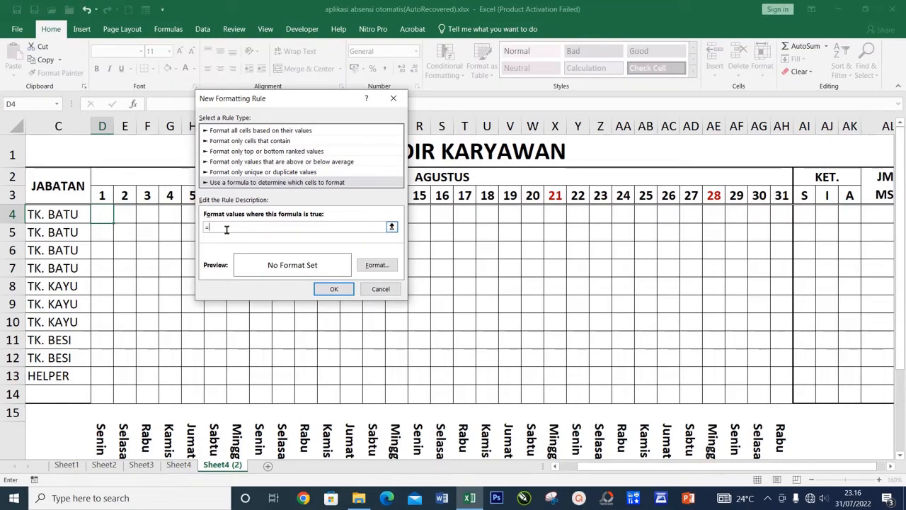
type("=text(")
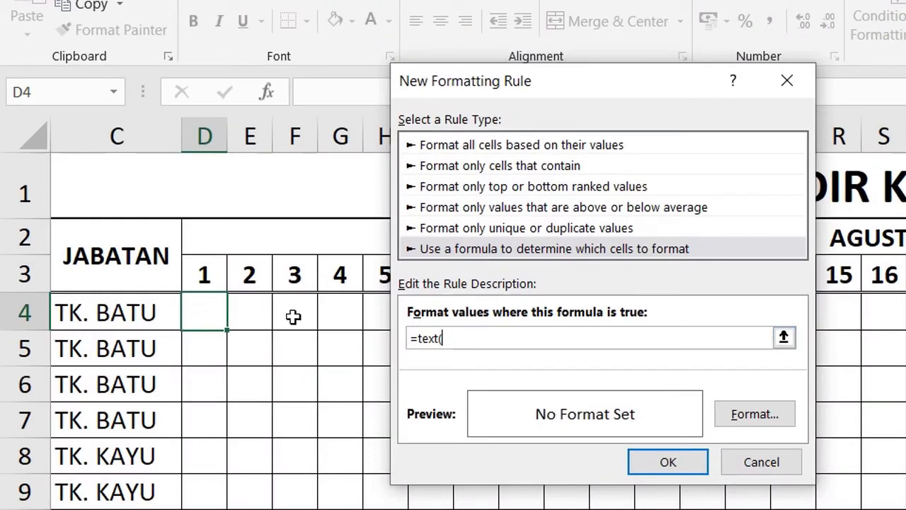
left_click(211, 274)
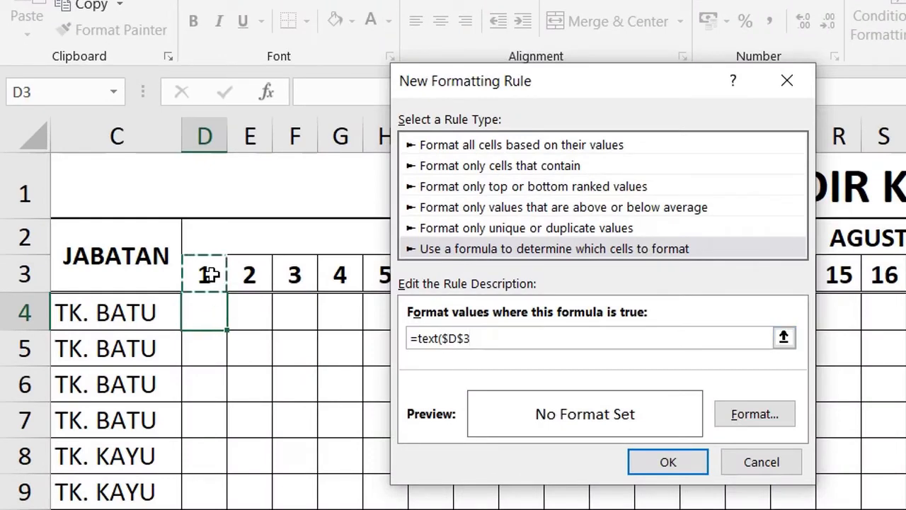
left_click(446, 338)
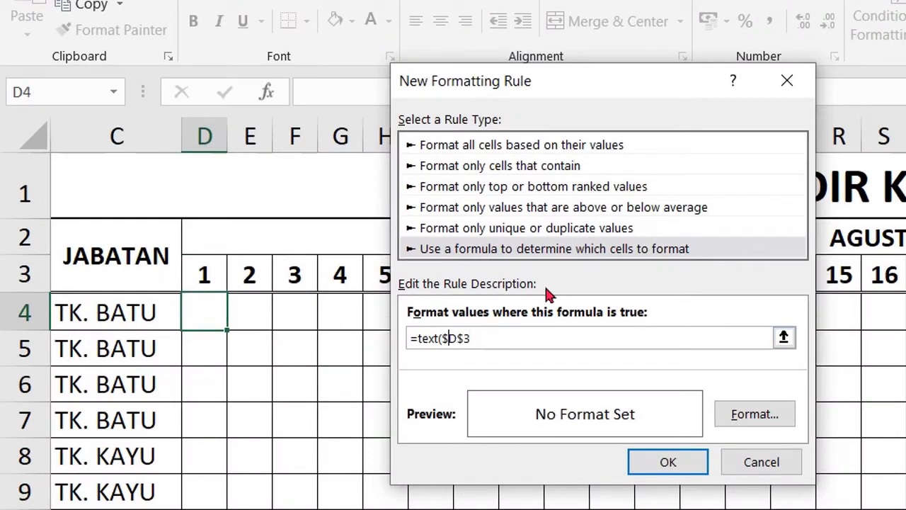
key("BackSpace")
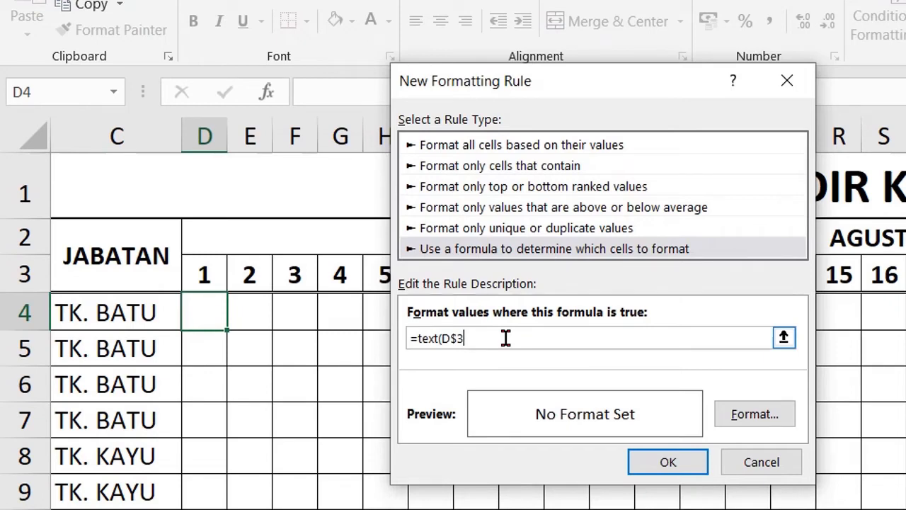
type(";\"dddd\")=\"Minggu")
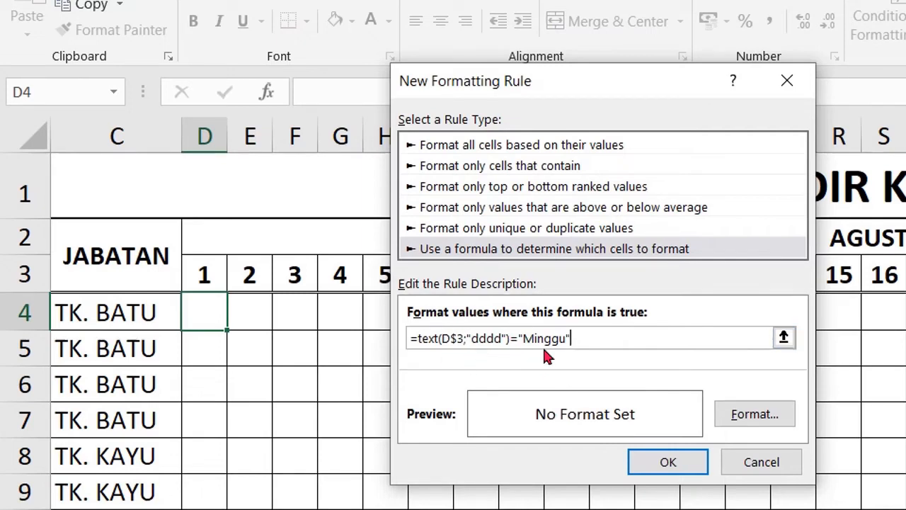
Step: Give the Sunday rule a light orange background fill, using the second-lightest orange theme shade, and create the rule
left_click(755, 415)
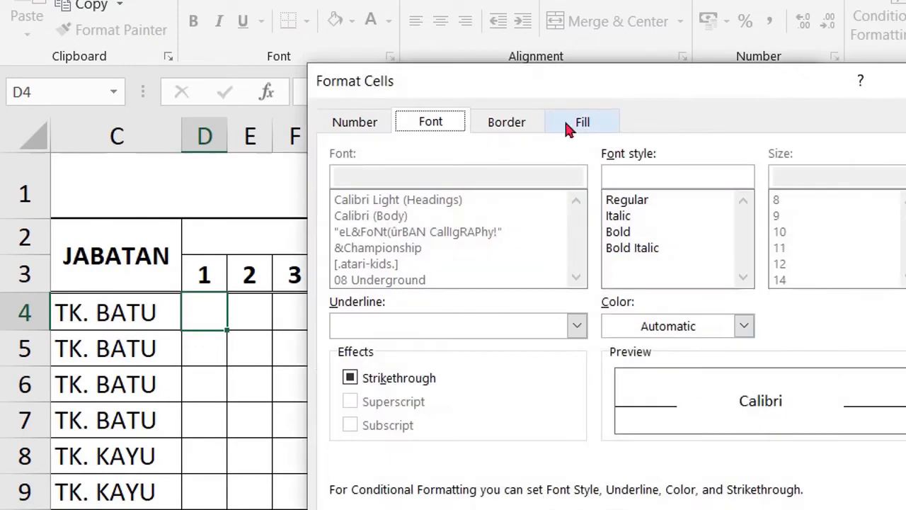
left_click(577, 126)
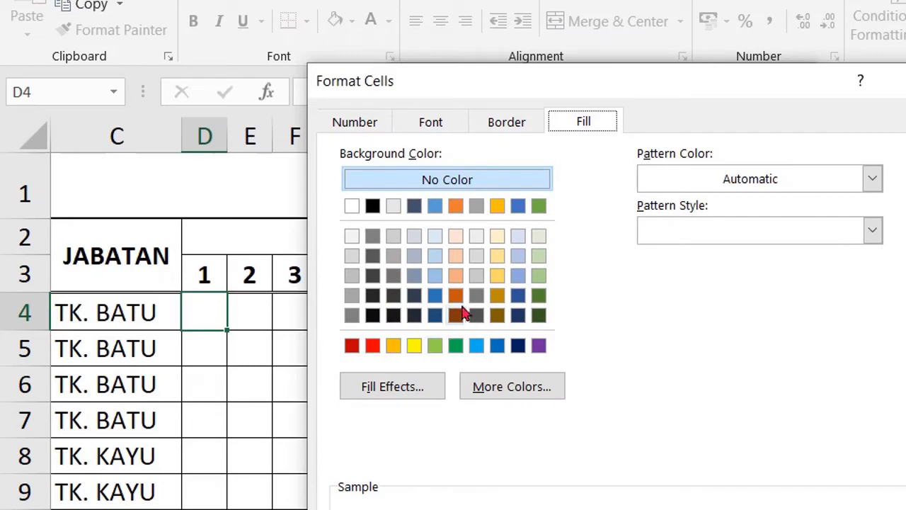
left_click(454, 236)
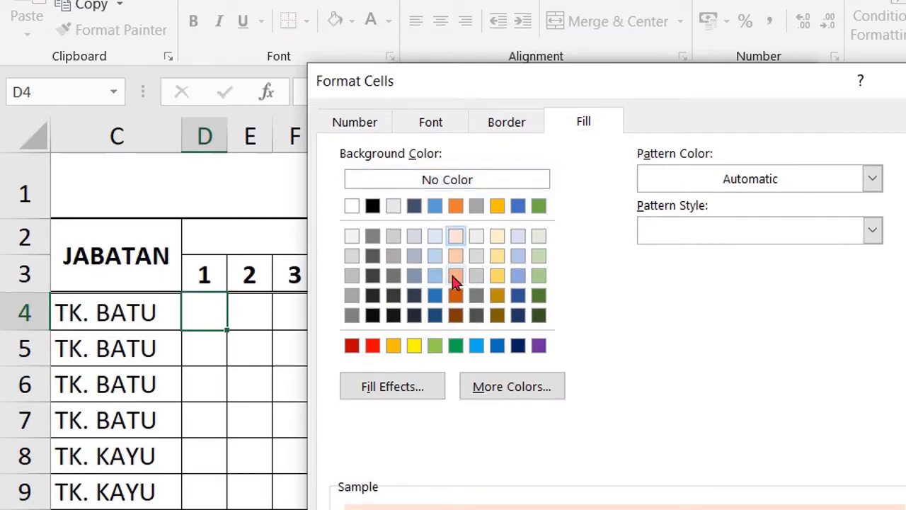
left_click(455, 256)
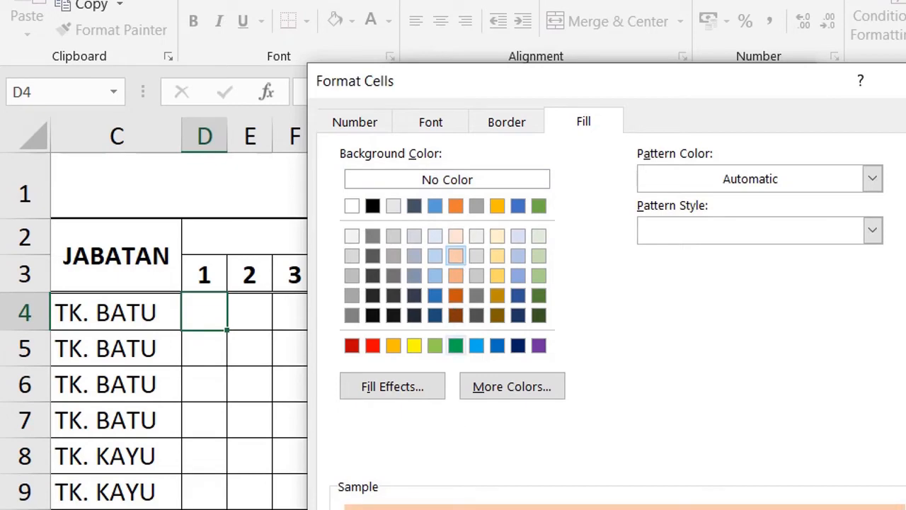
key("Return")
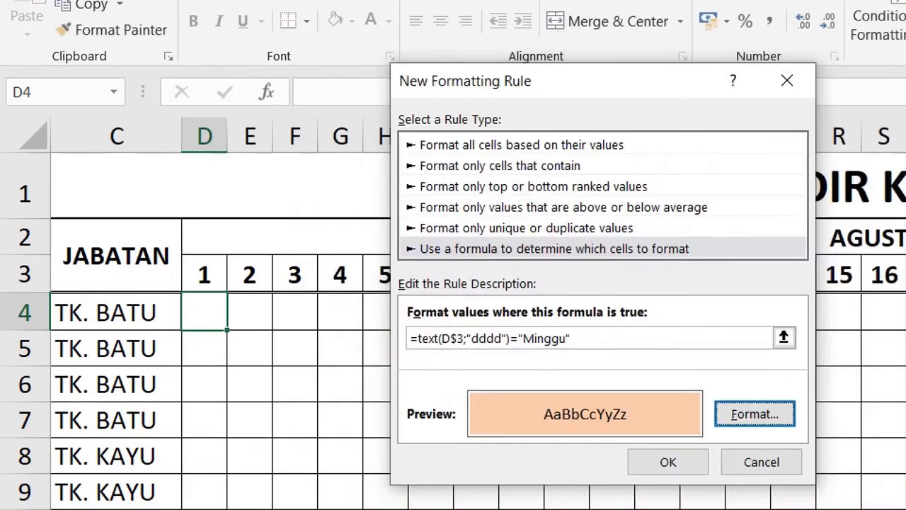
left_click(668, 467)
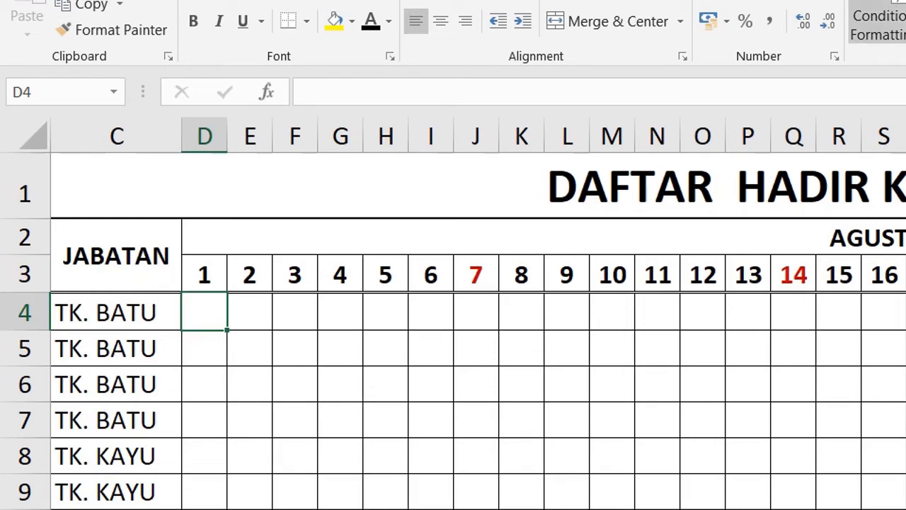
Step: Extend the fill rule to the whole attendance grid by setting its applied range to =$D$4:$AH$14, and apply it
left_click(877, 24)
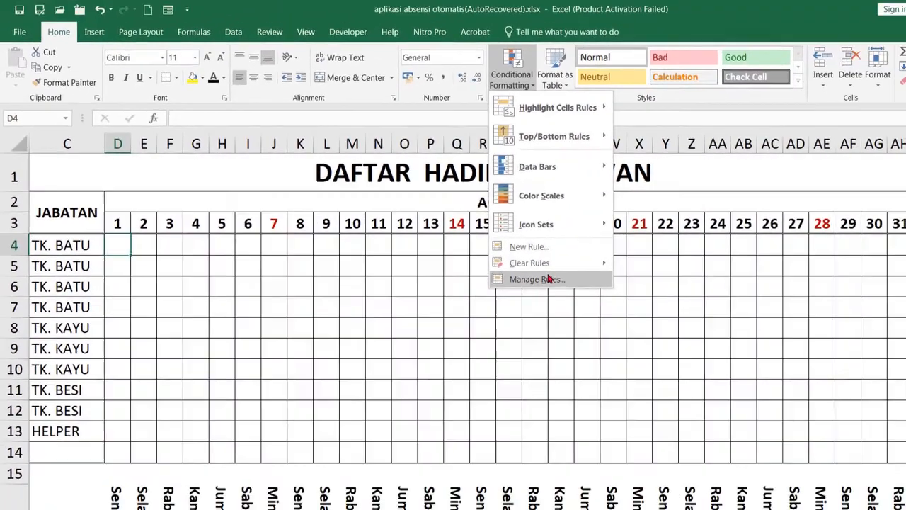
left_click(549, 279)
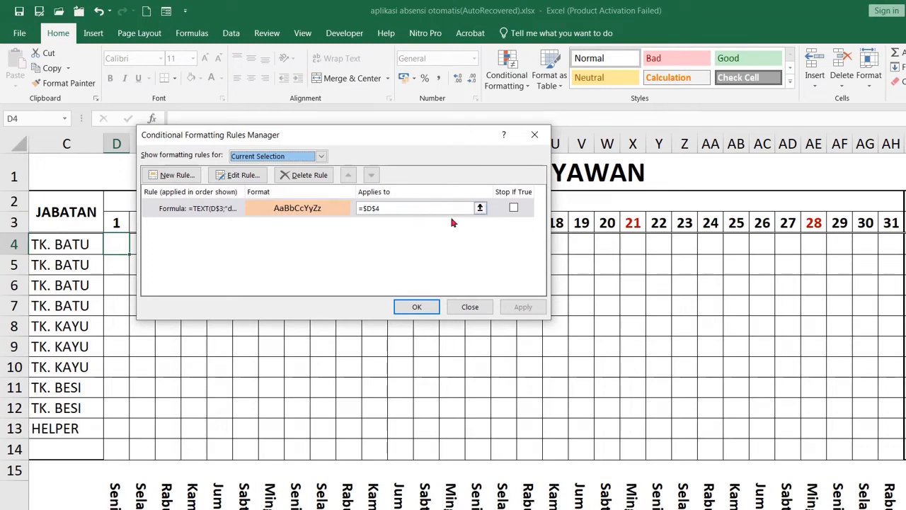
left_click(480, 208)
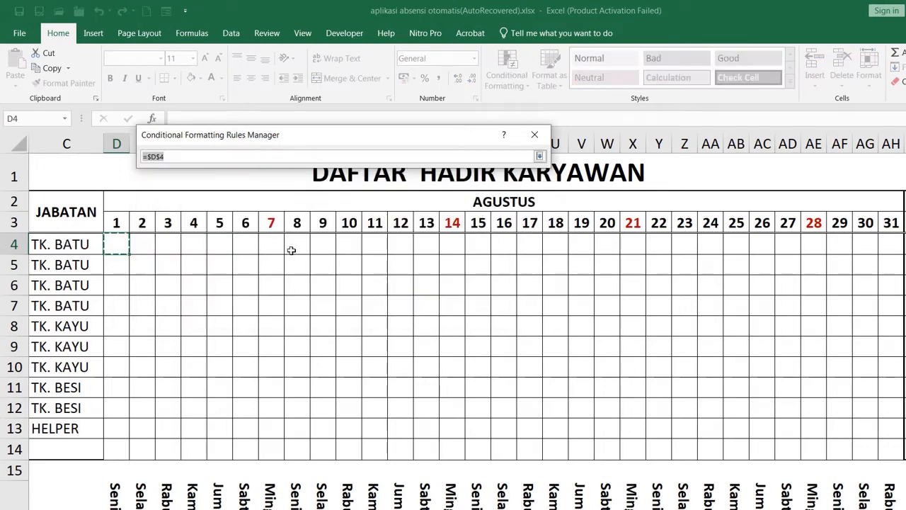
left_click_drag(117, 241, 878, 448)
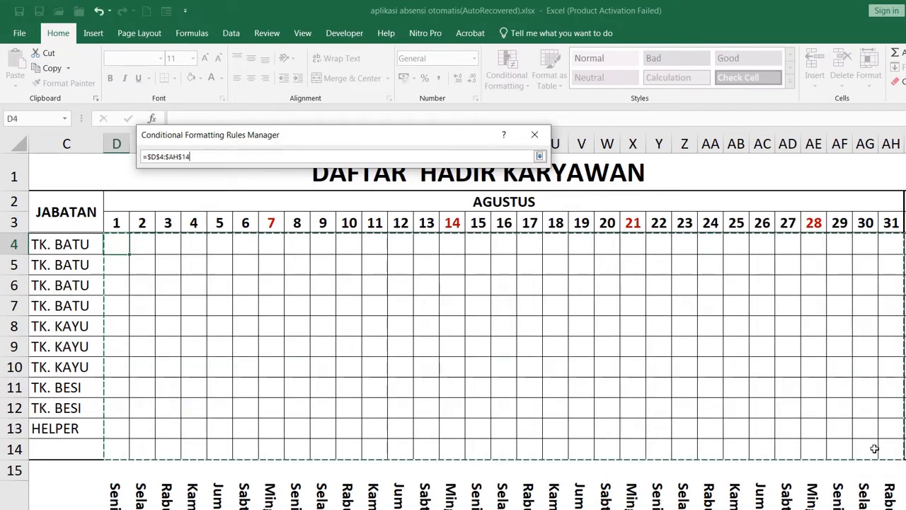
left_click(540, 156)
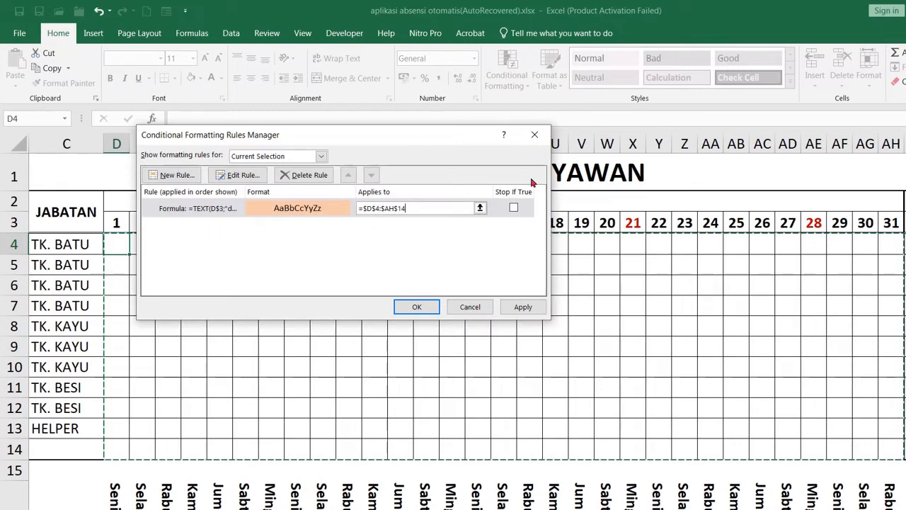
left_click(523, 308)
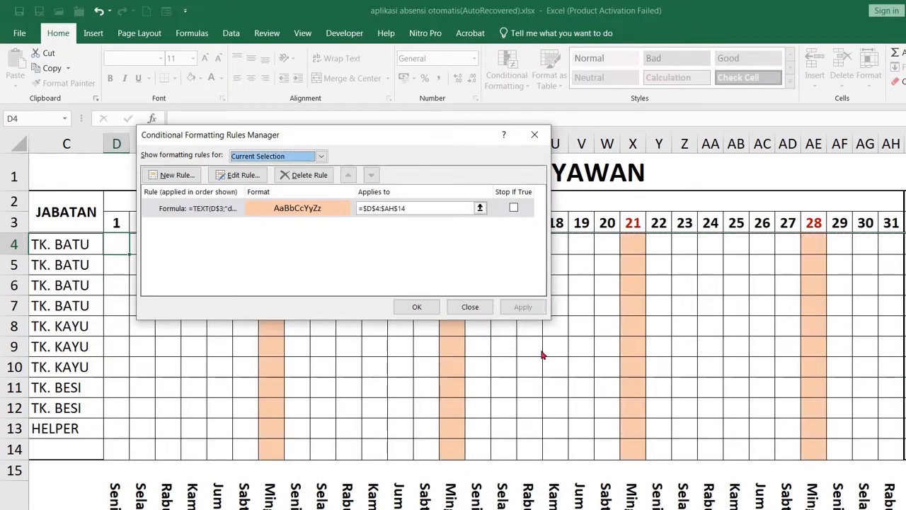
left_click(417, 309)
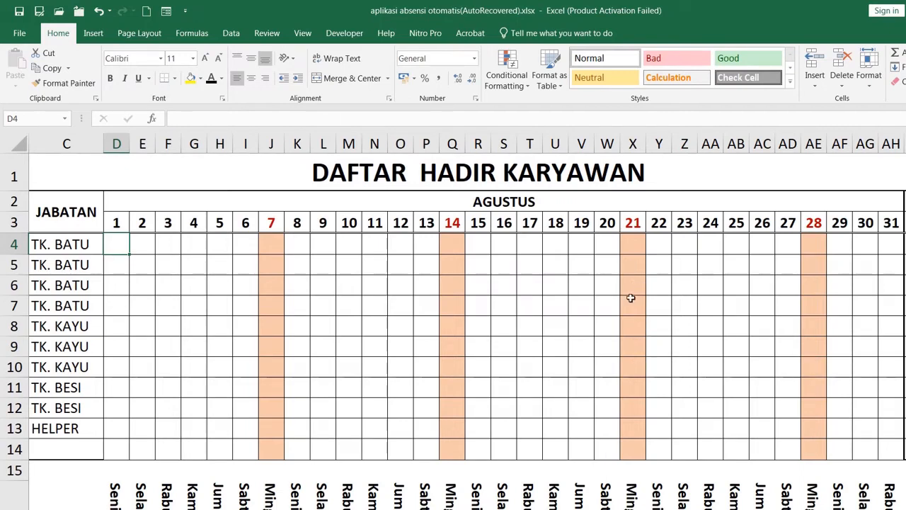
Step: Test the sheet with September by setting the start date in D3 to 1-9-22
left_click(117, 223)
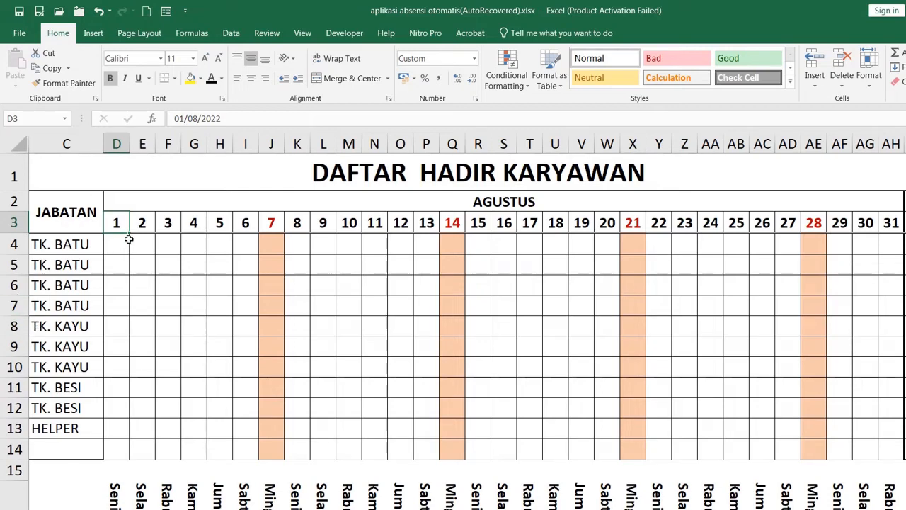
type("1-9-")
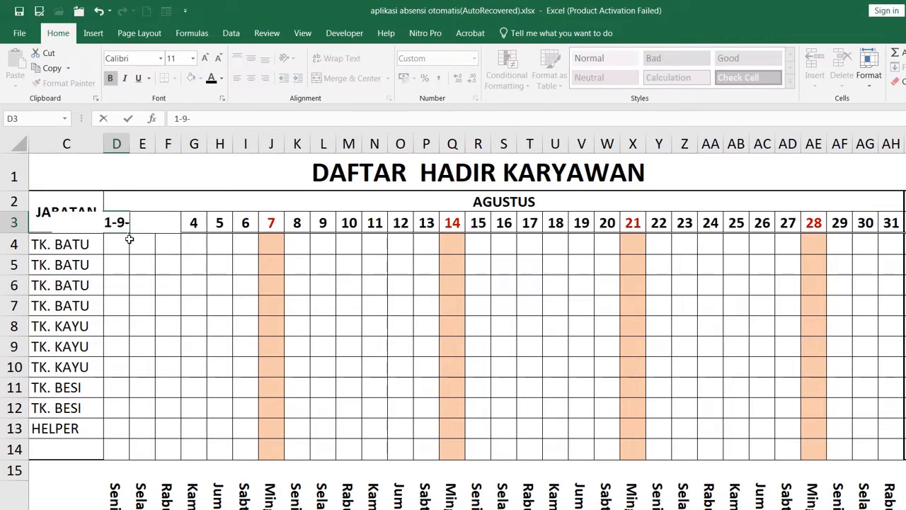
type("22")
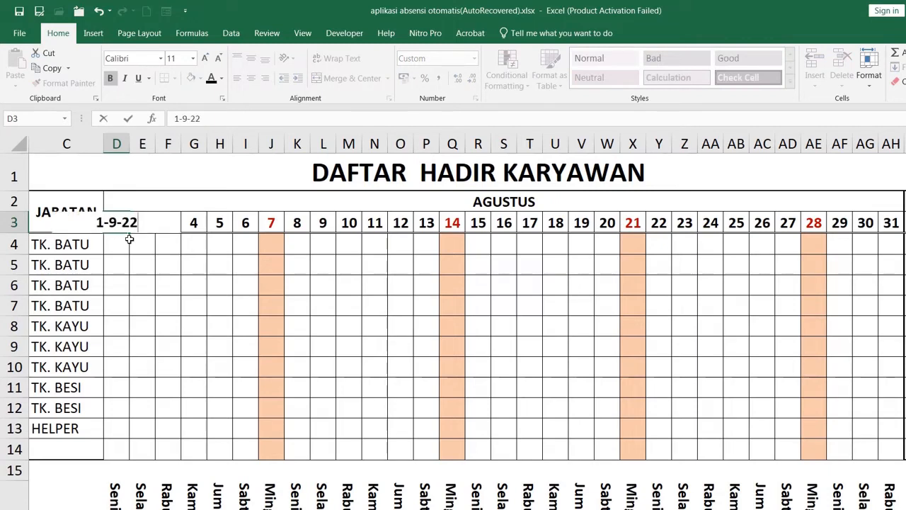
key("Return")
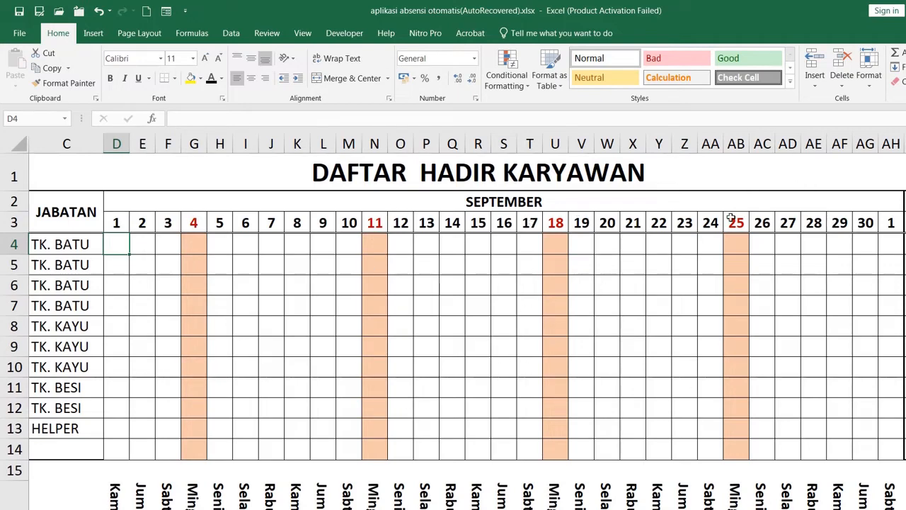
Step: Test the sheet with October by setting the start date in D3 to 1-10-22
left_click(116, 221)
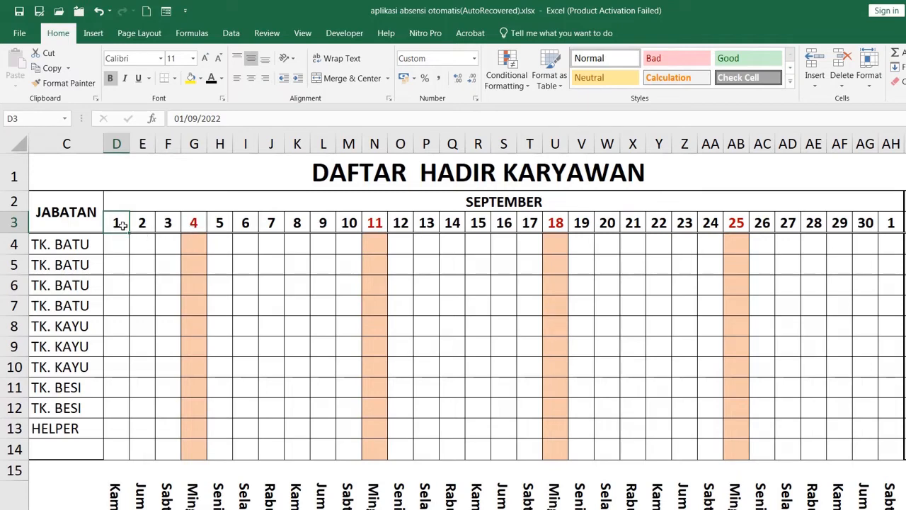
type("1-10-")
type("22")
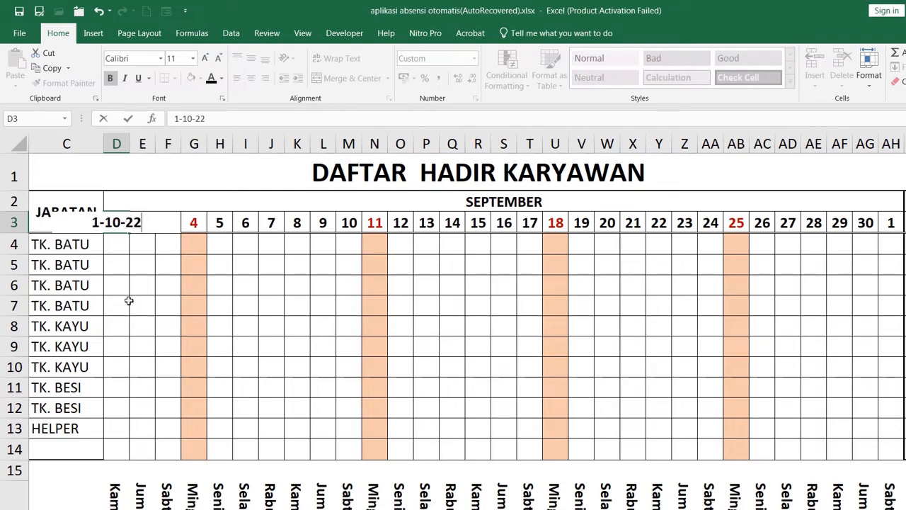
key("Return")
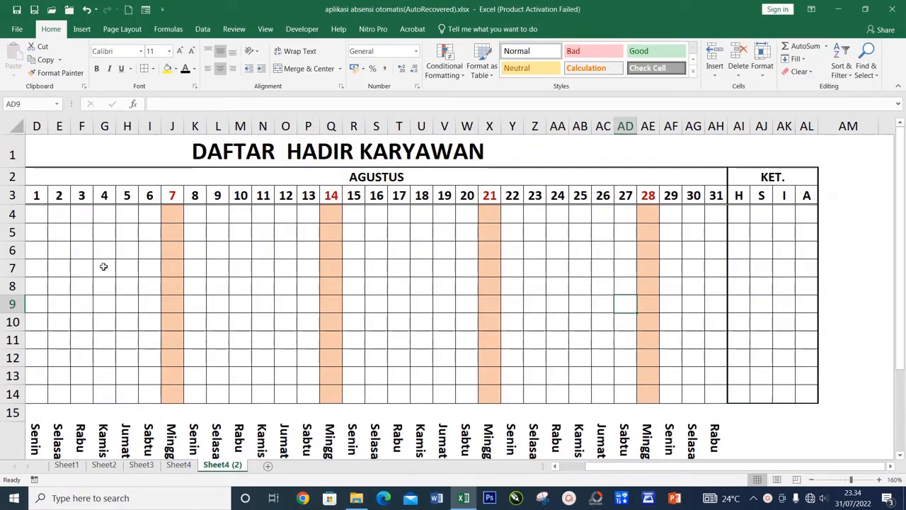
Step: Mark day 1 in the first employee row (D4) with the attendance code H
left_click(37, 218)
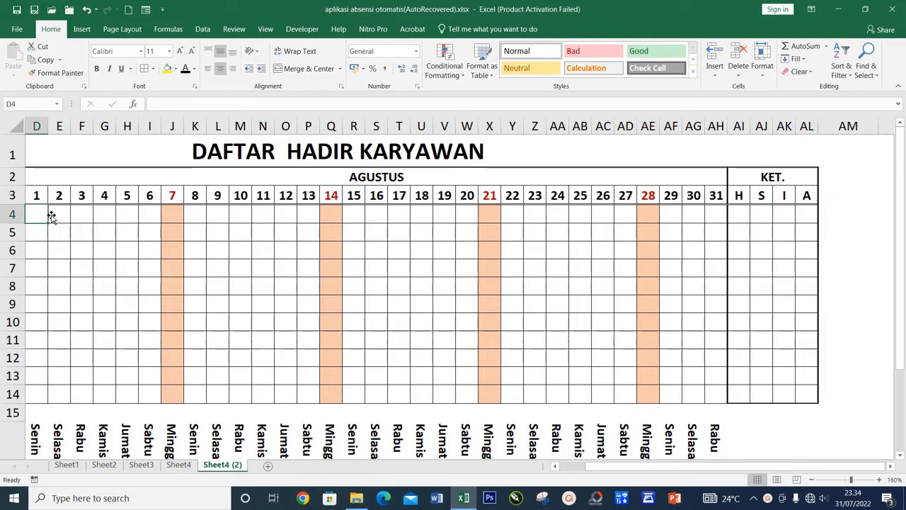
type("h")
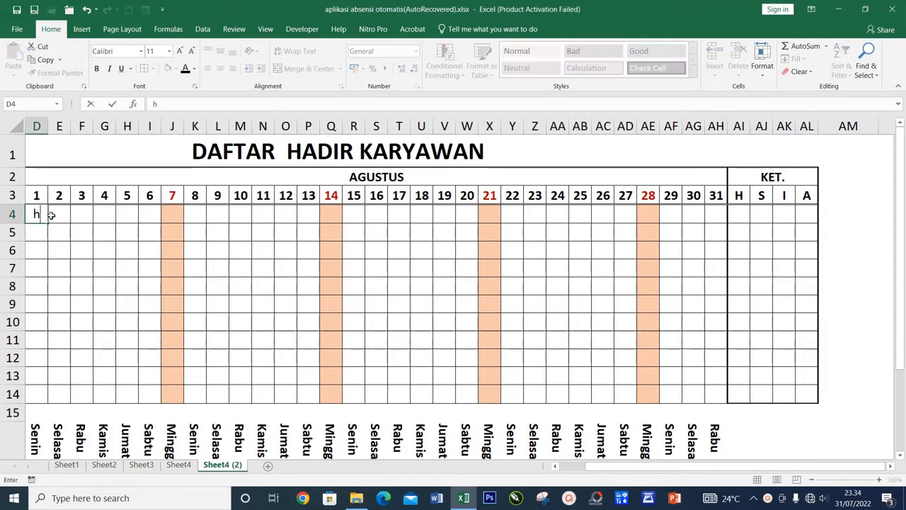
type("H")
left_click(51, 214)
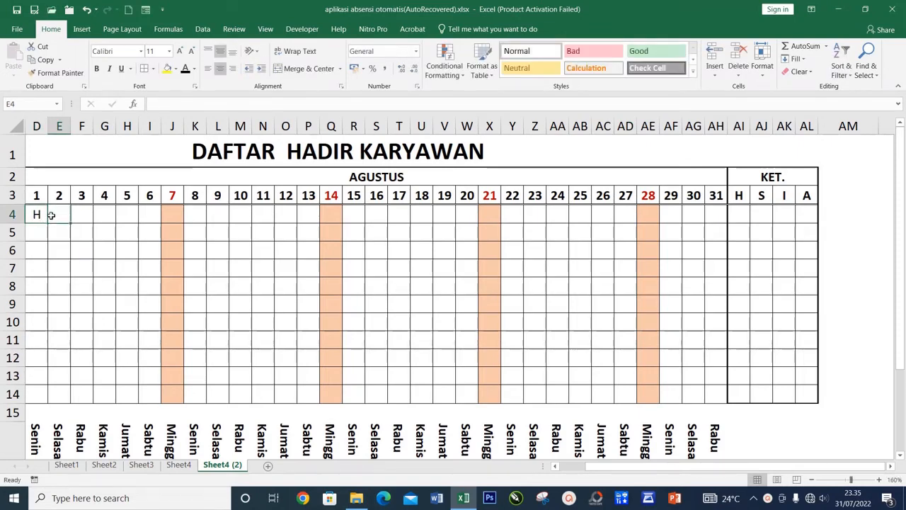
Step: Mark days 2 and 3 in the first employee row (E4 and F4) with the attendance code H
type("H")
left_click(51, 215)
key("Right")
type("H")
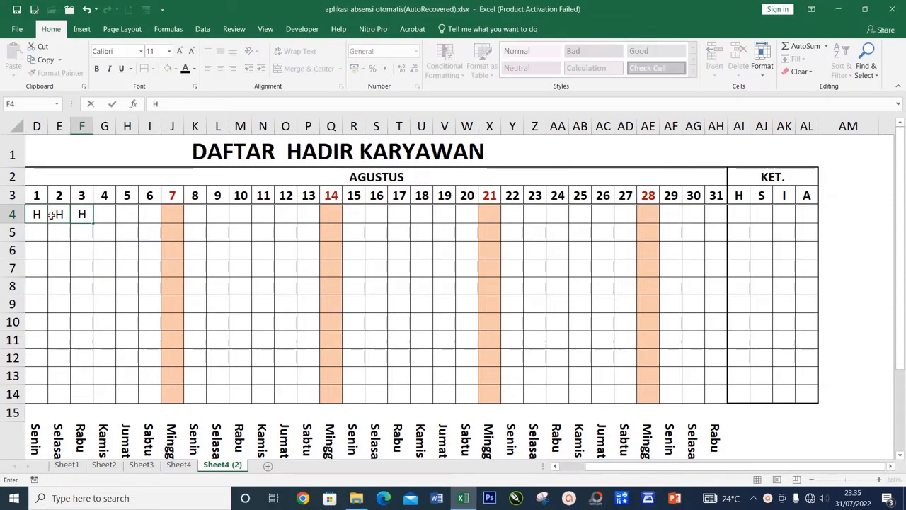
left_click(50, 258)
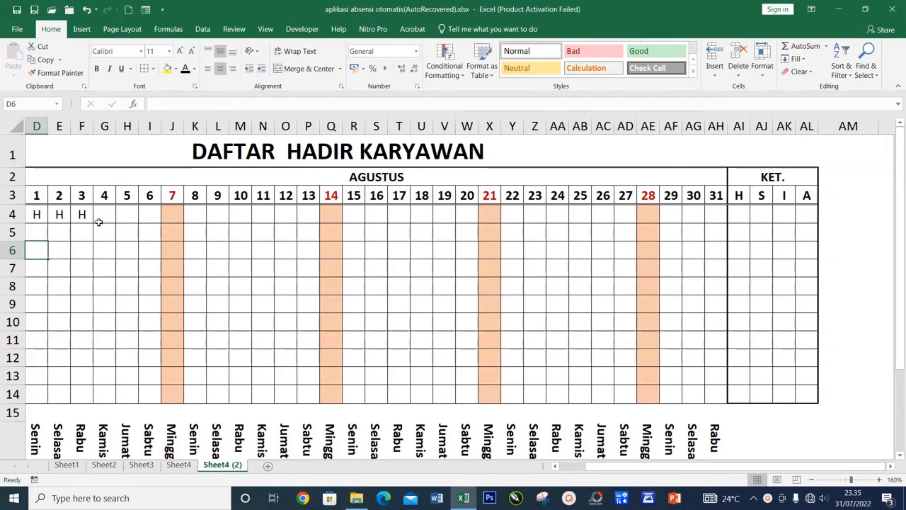
Step: Copy the H code from D4 into the whole attendance grid, D4:AH14
left_click(39, 218)
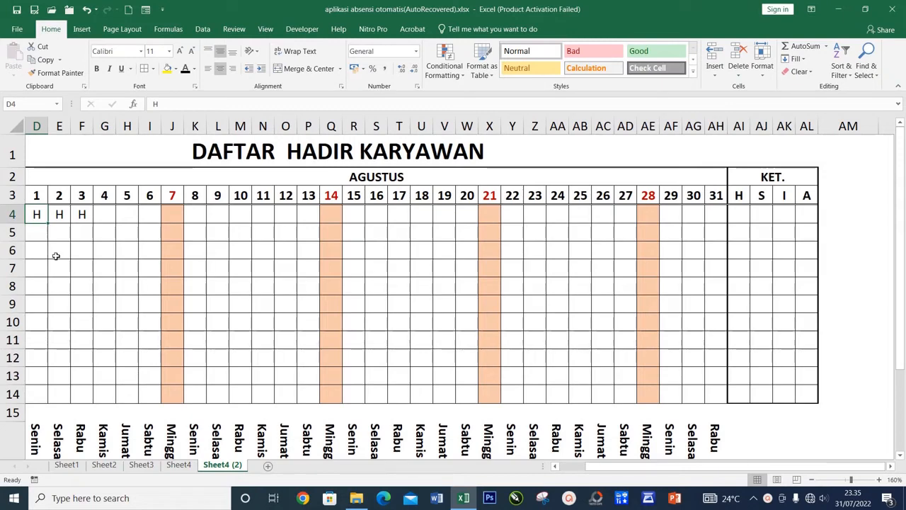
key("ctrl+c")
left_click(710, 394, "shift")
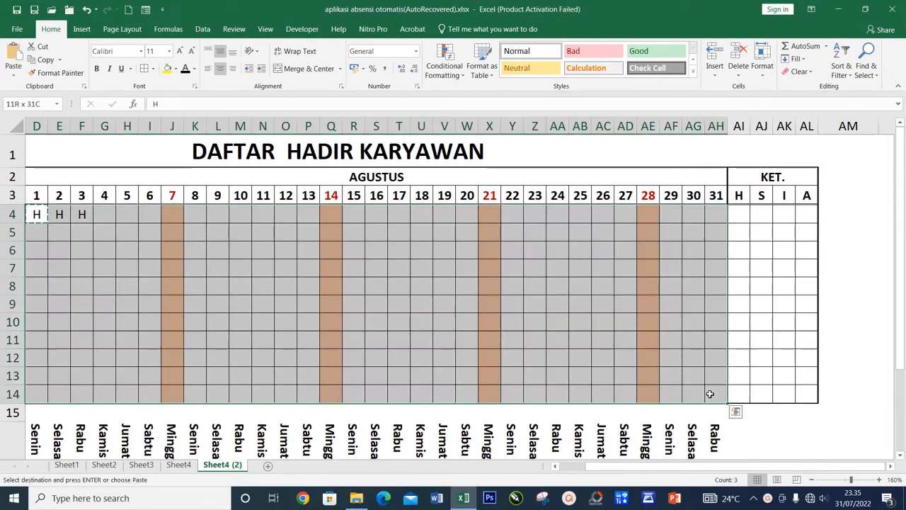
key("Return")
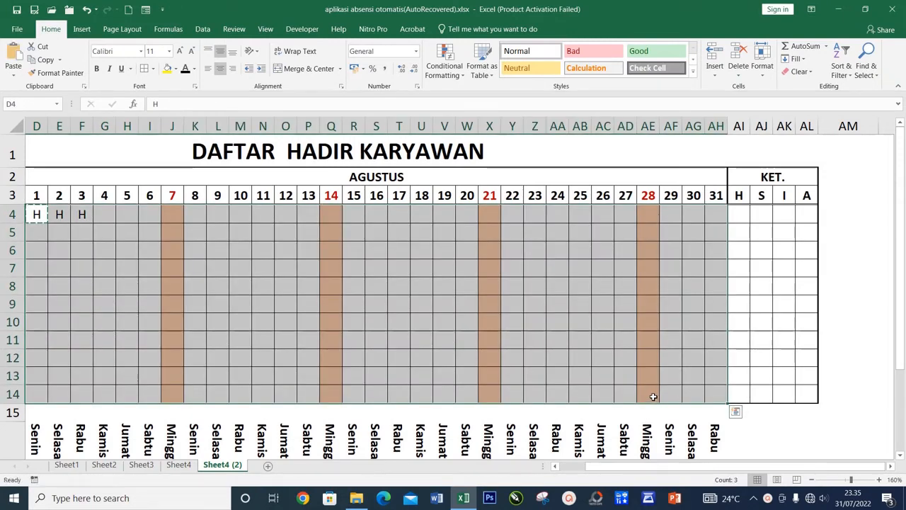
Step: Clear the attendance codes in rows 4 to 14 of the Sunday columns for days 7, 14, 21 and 28
left_click_drag(175, 215, 183, 387)
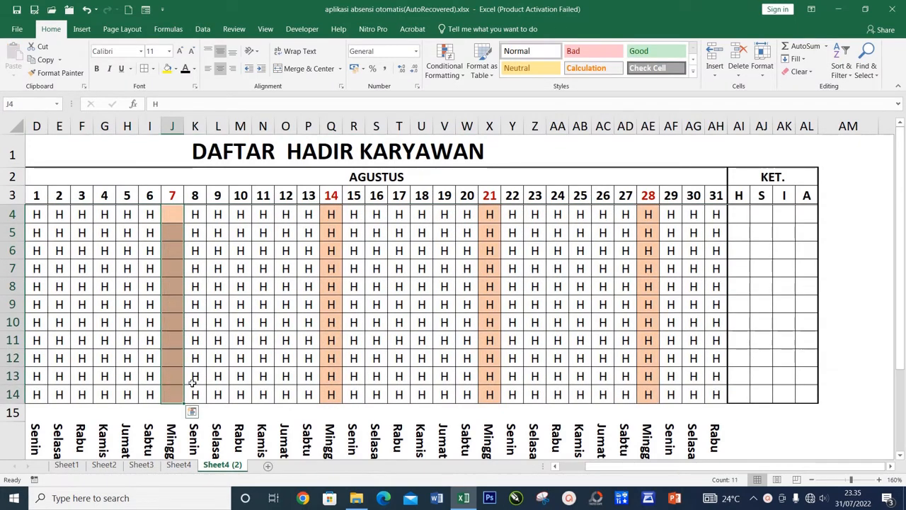
key("Delete")
left_click_drag(335, 215, 332, 394)
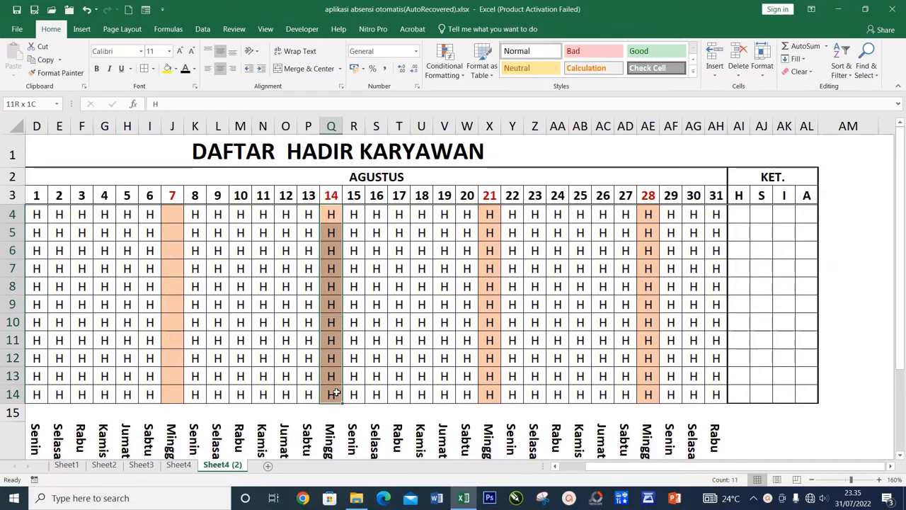
key("Delete")
left_click_drag(491, 213, 490, 396)
key("Delete")
left_click_drag(648, 218, 648, 394)
key("Delete")
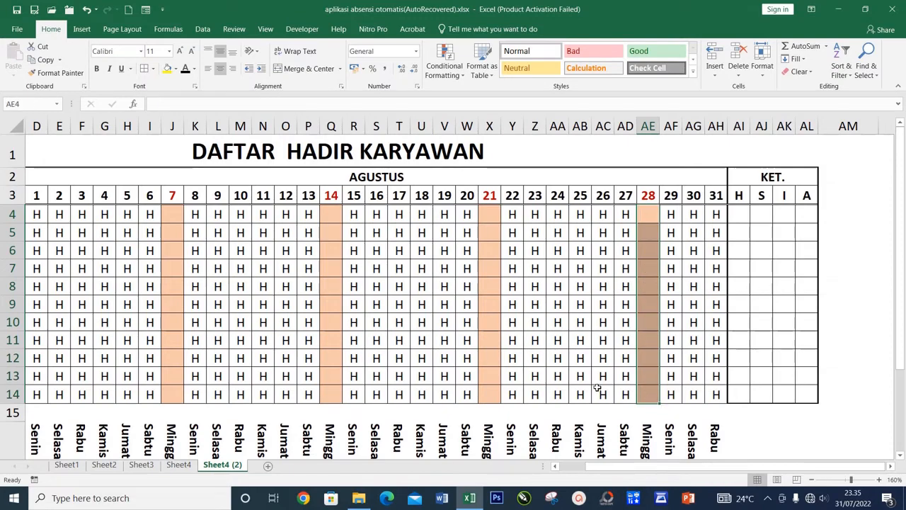
Step: Change the attendance code of employee no. 5 on day 2 (E8) to S
left_click_drag(713, 468, 706, 468)
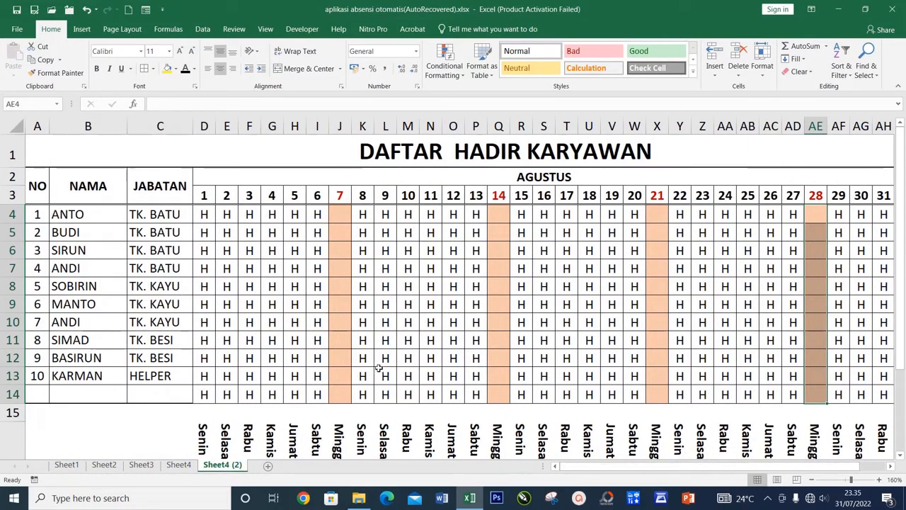
left_click(74, 292)
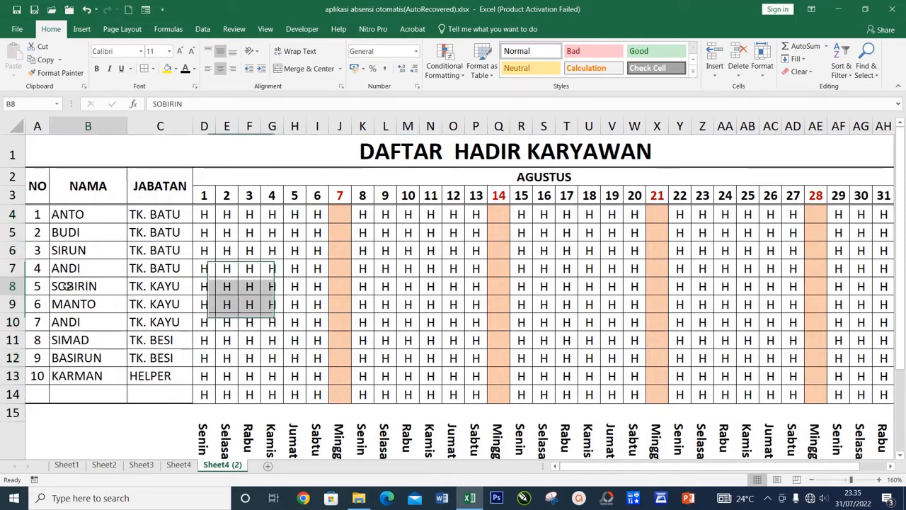
left_click(230, 305)
left_click(231, 288)
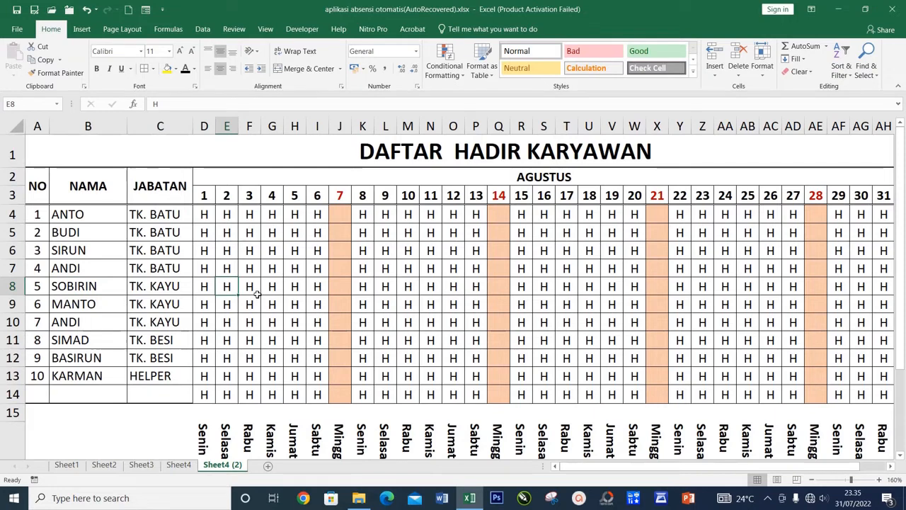
type("S")
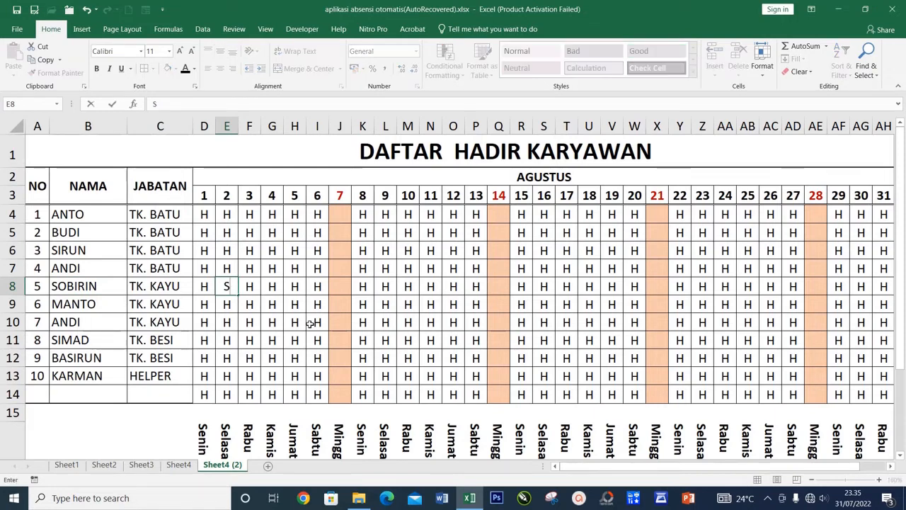
Step: Change the attendance code of employee no. 8 on day 10 (M11) to I
left_click(400, 324)
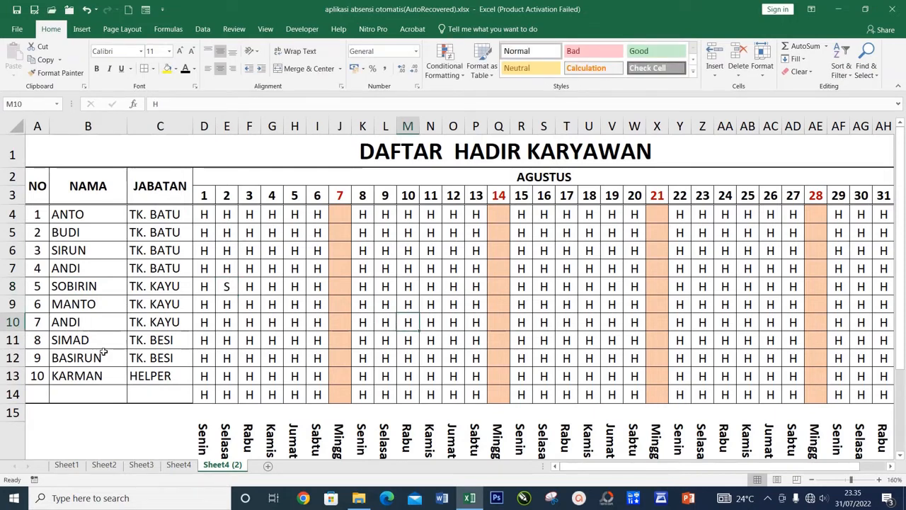
left_click(407, 337)
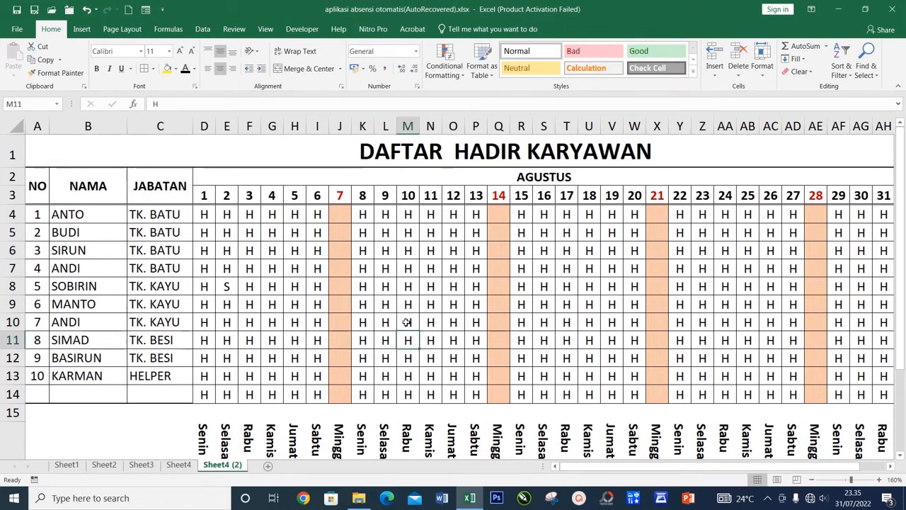
type("I")
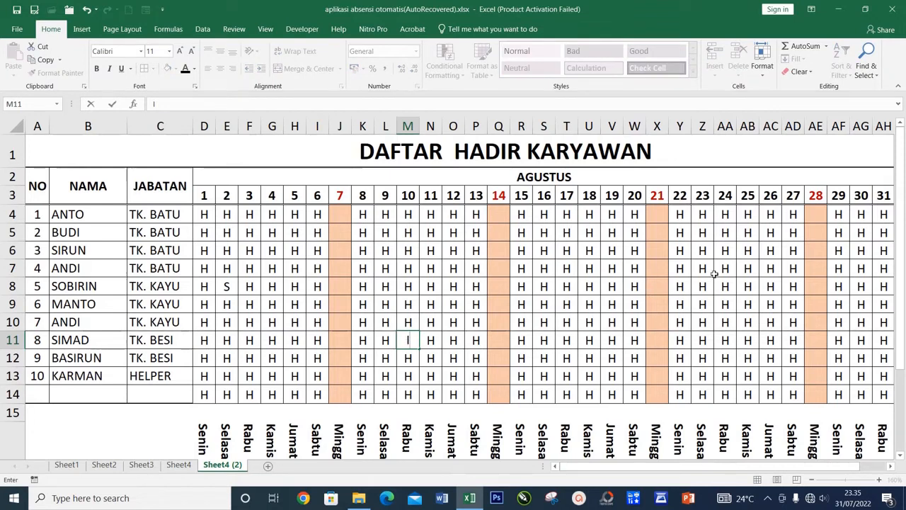
Step: Change the attendance codes of employee no. 3 on days 17 and 19 (T6 and V6) to A
left_click(567, 269)
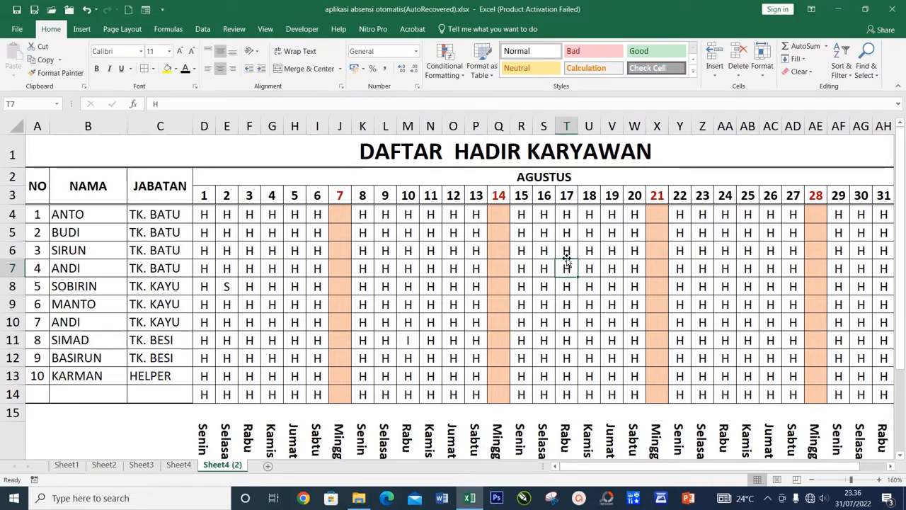
left_click(566, 251)
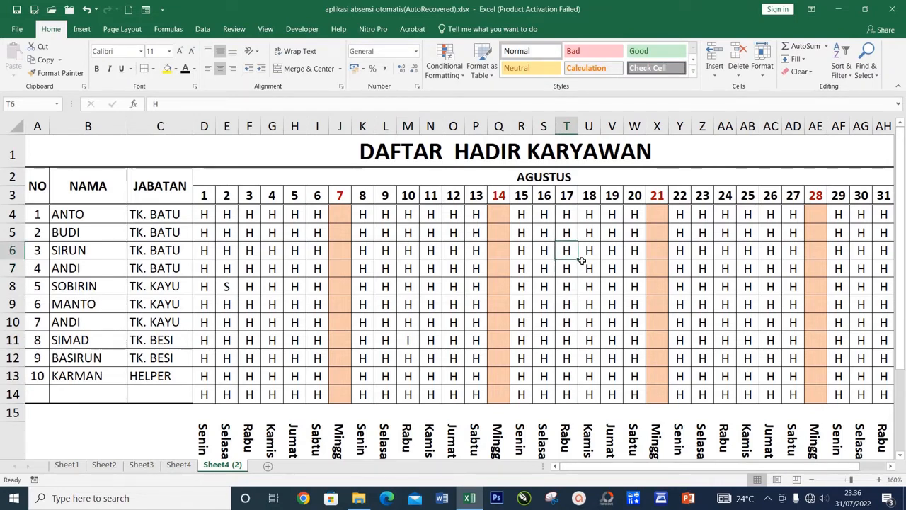
type("A")
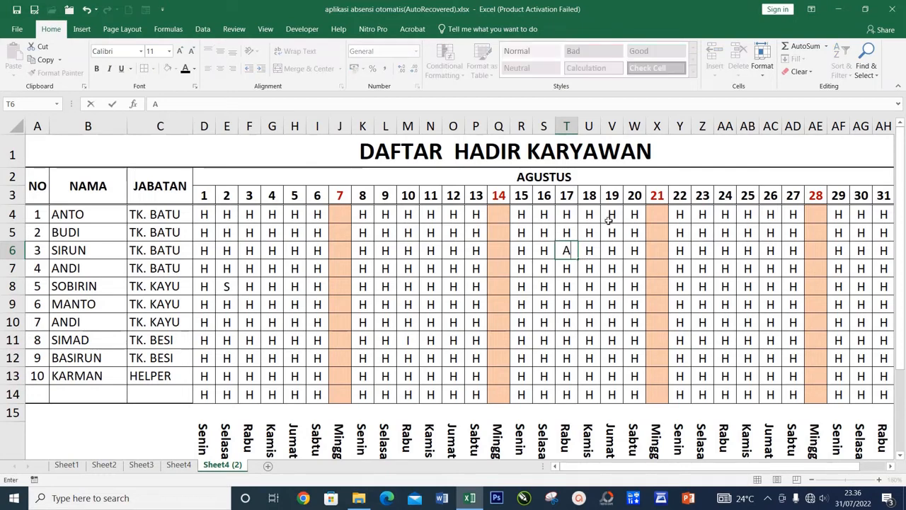
key("Right")
key("Right")
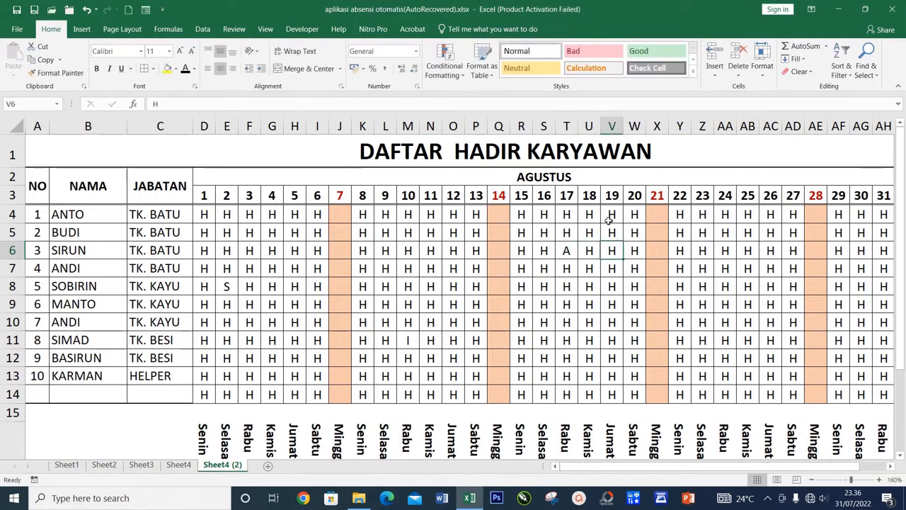
type("A")
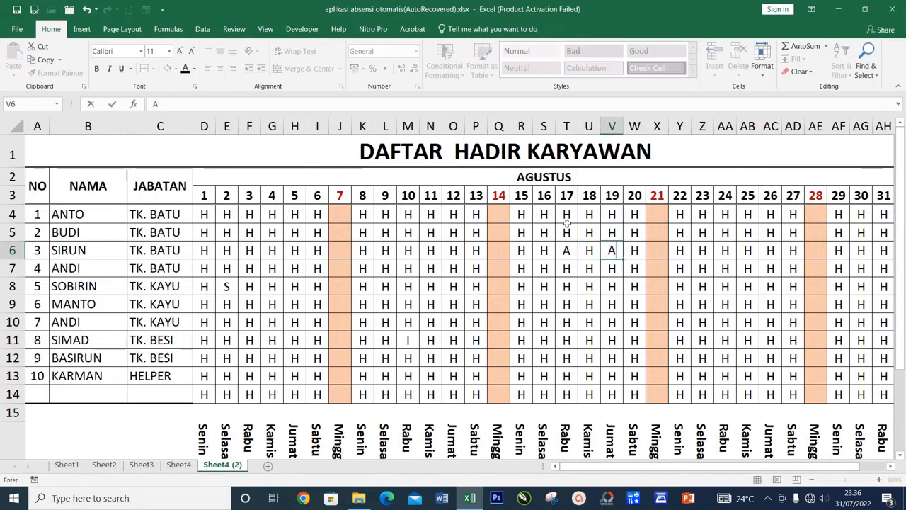
Step: Change the attendance codes of employee no. 9 on days 24 and 25 (AA12 and AB12) to S
left_click(726, 359)
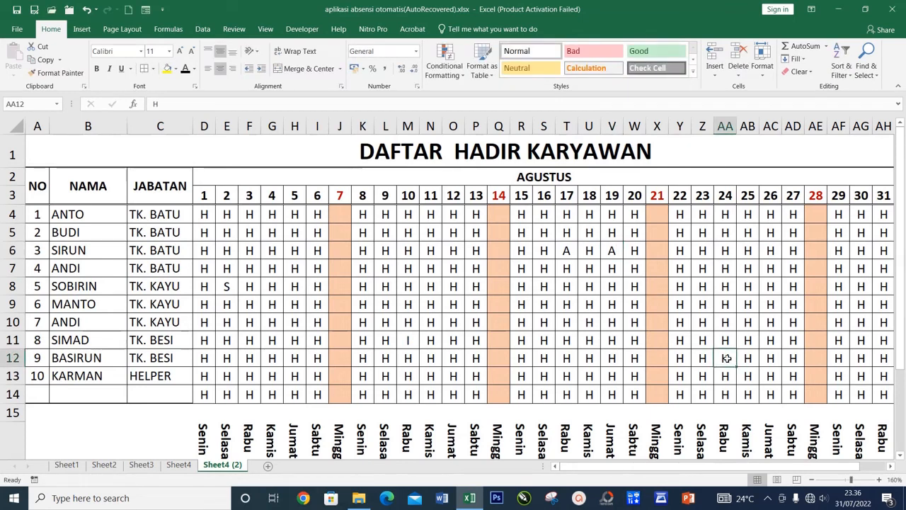
type("S")
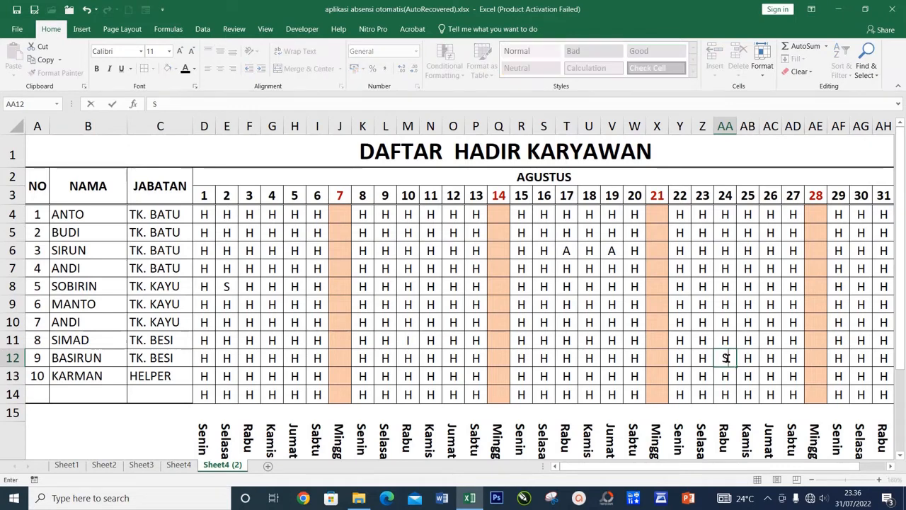
key("Right")
type("S")
key("Right")
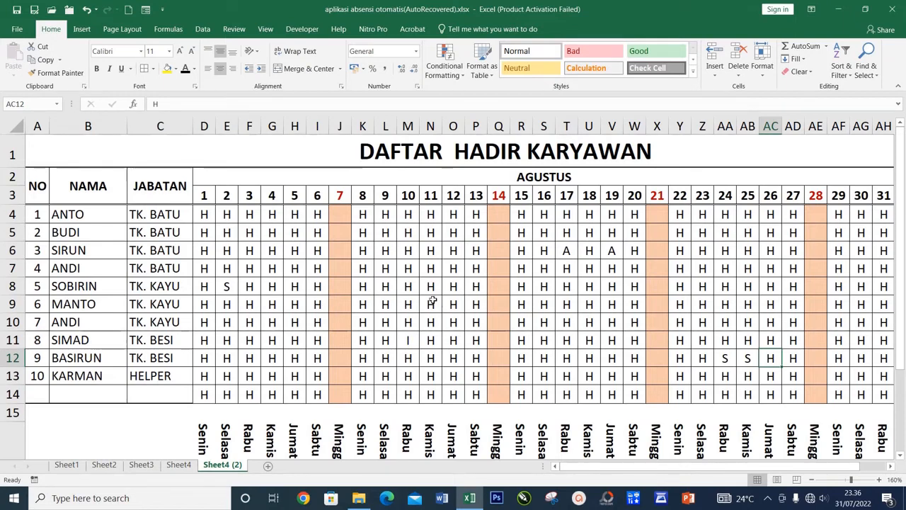
Step: Start a new conditional formatting rule for D4:AH14 that formats only cells with specific text containing S
left_click(204, 214)
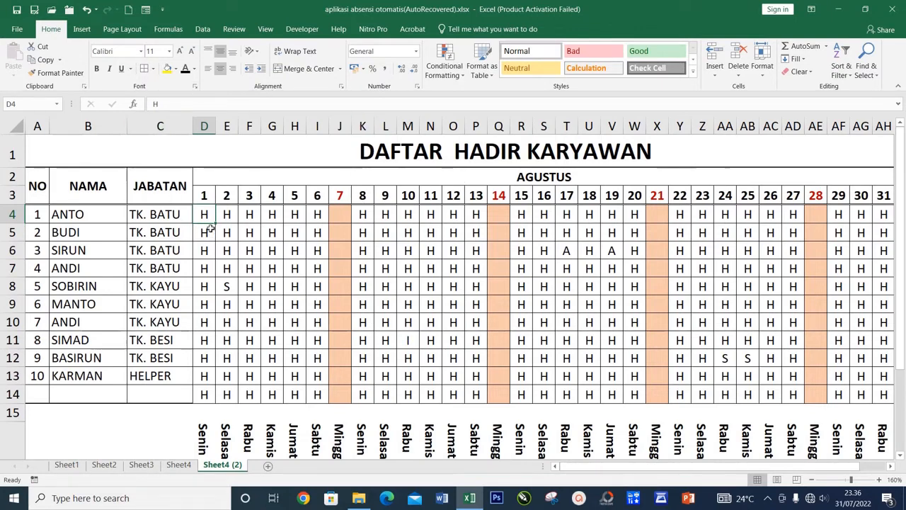
left_click_drag(205, 213, 879, 391)
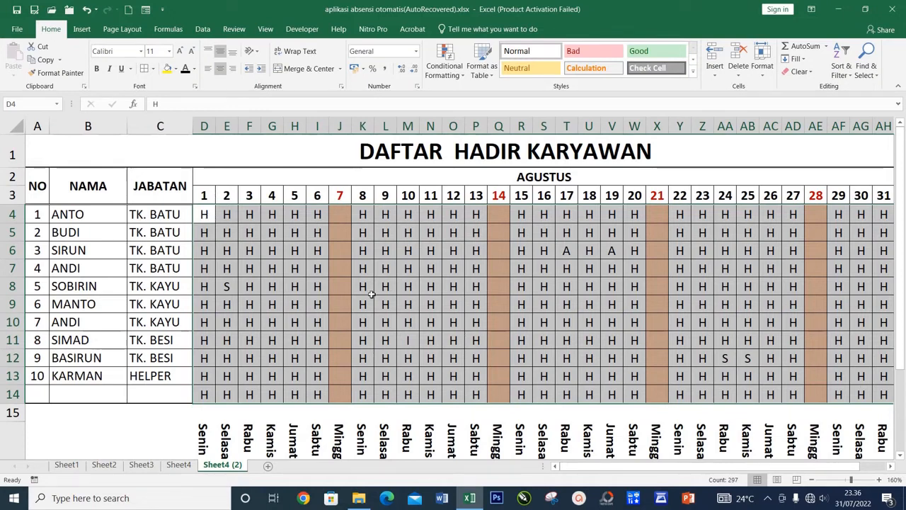
left_click(464, 77)
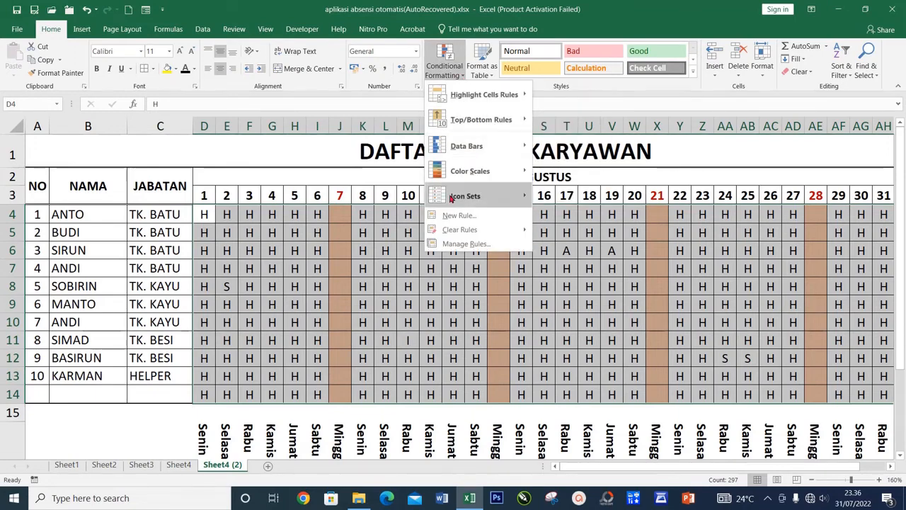
left_click(456, 217)
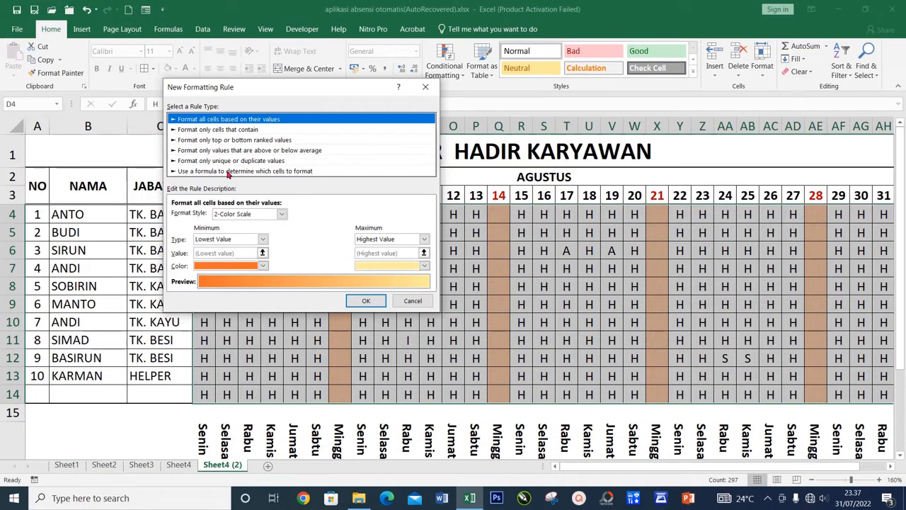
left_click(250, 131)
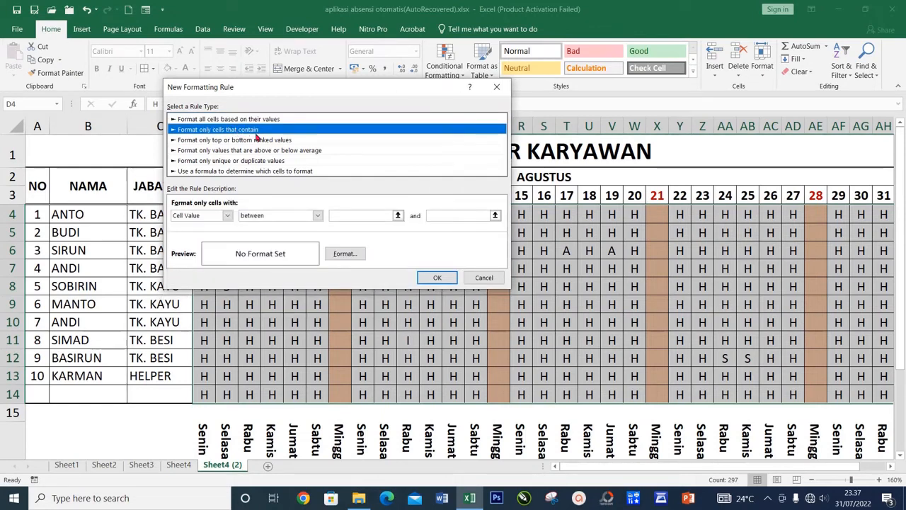
left_click(228, 216)
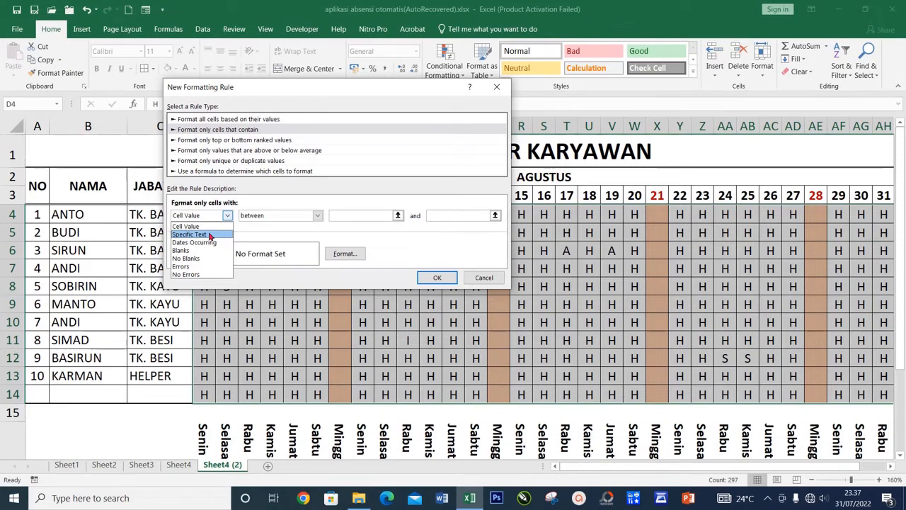
left_click(210, 234)
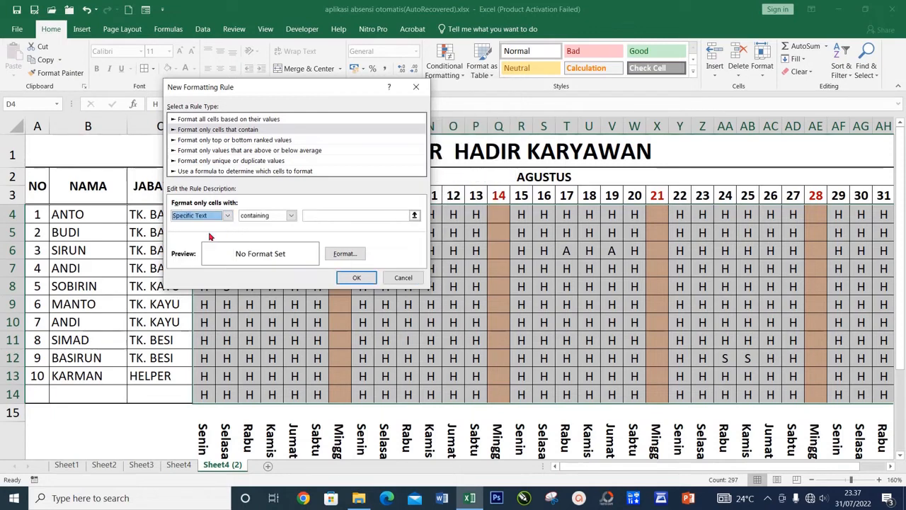
left_click(321, 215)
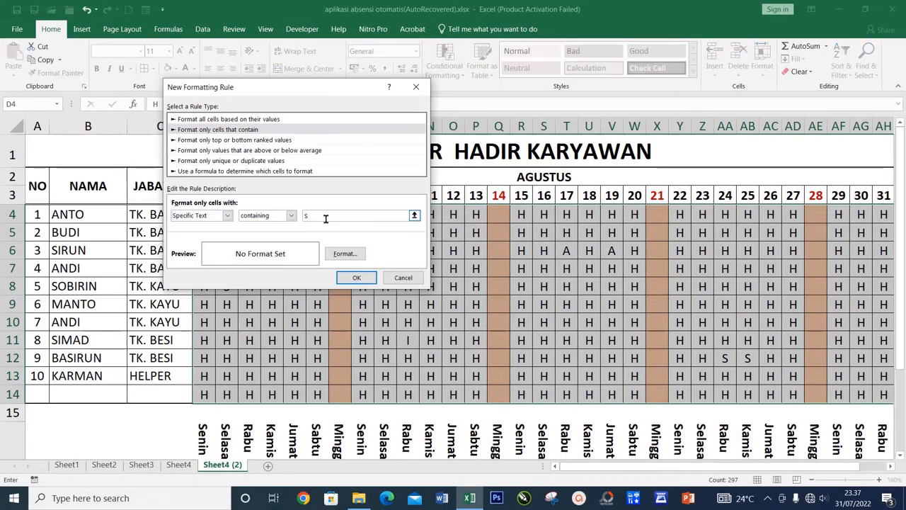
Step: Give the S rule a light gold background fill and apply it to the grid
left_click(341, 255)
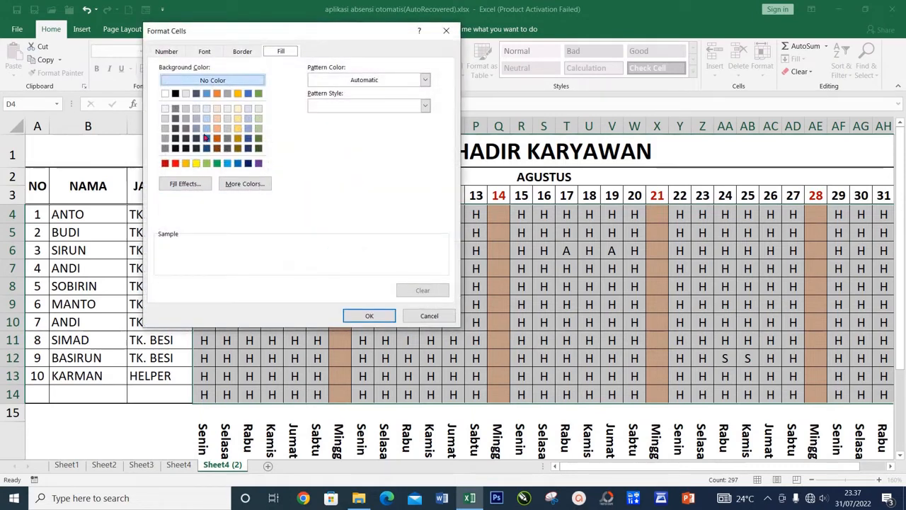
left_click(237, 119)
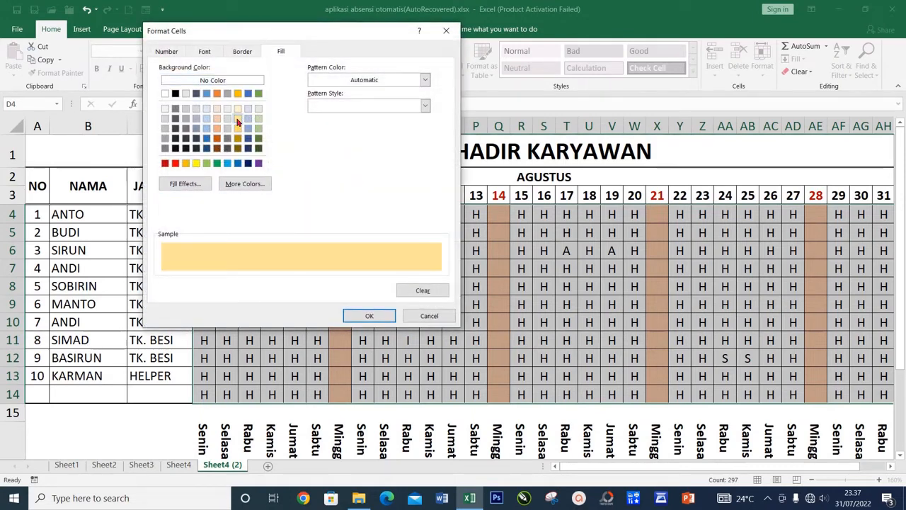
left_click(367, 316)
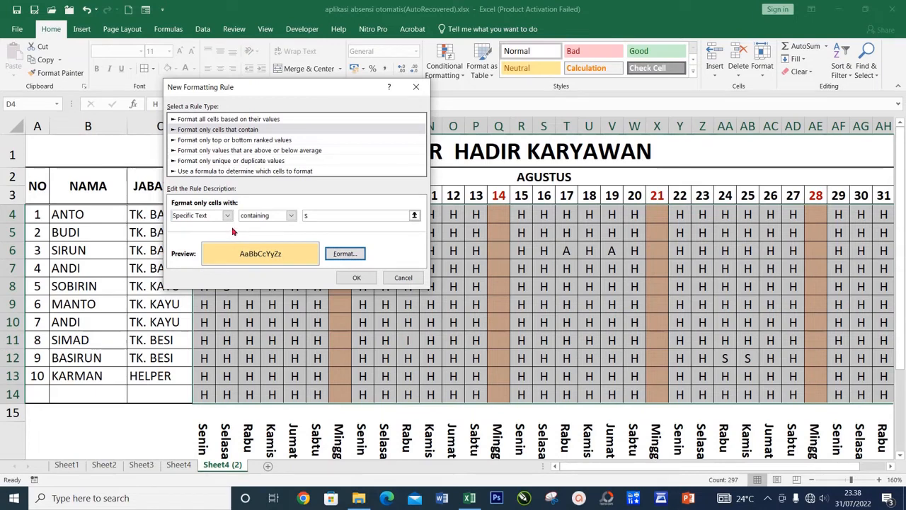
left_click(354, 277)
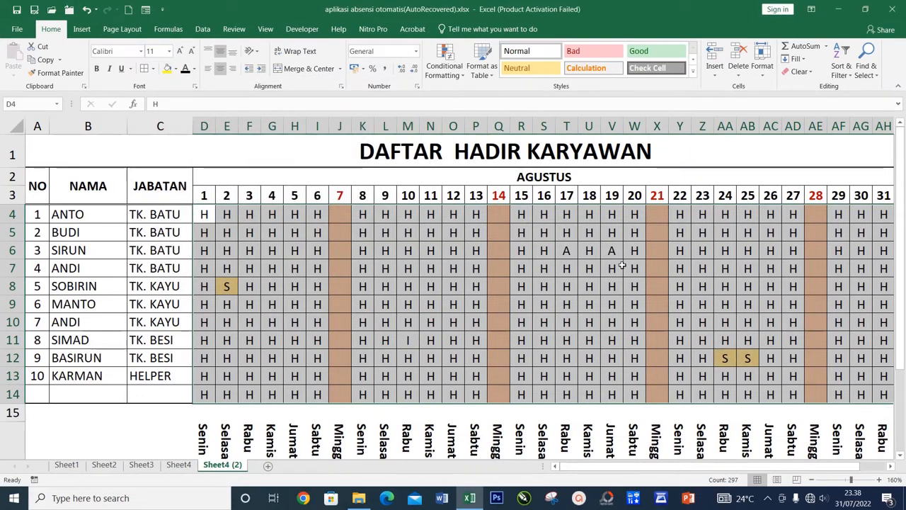
Step: Start a new conditional formatting rule for D4:AH14 that formats only cells with specific text containing A
left_click(464, 77)
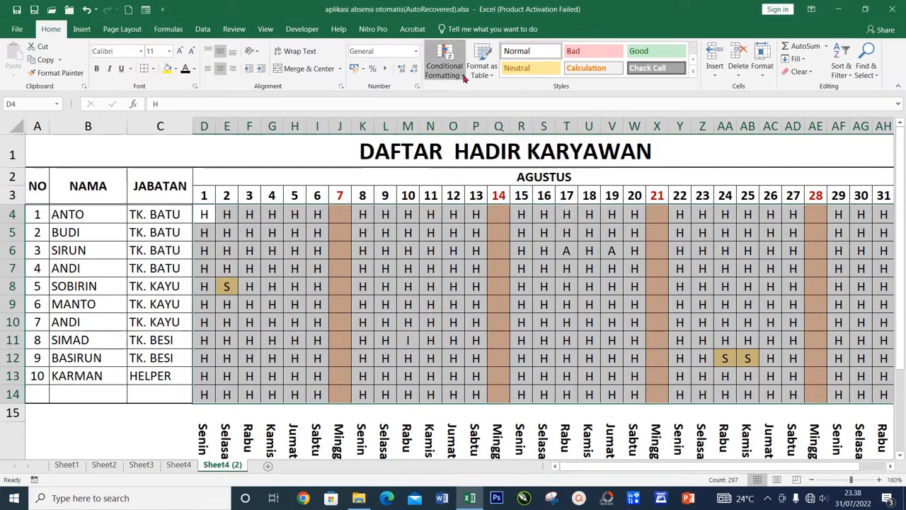
left_click(470, 216)
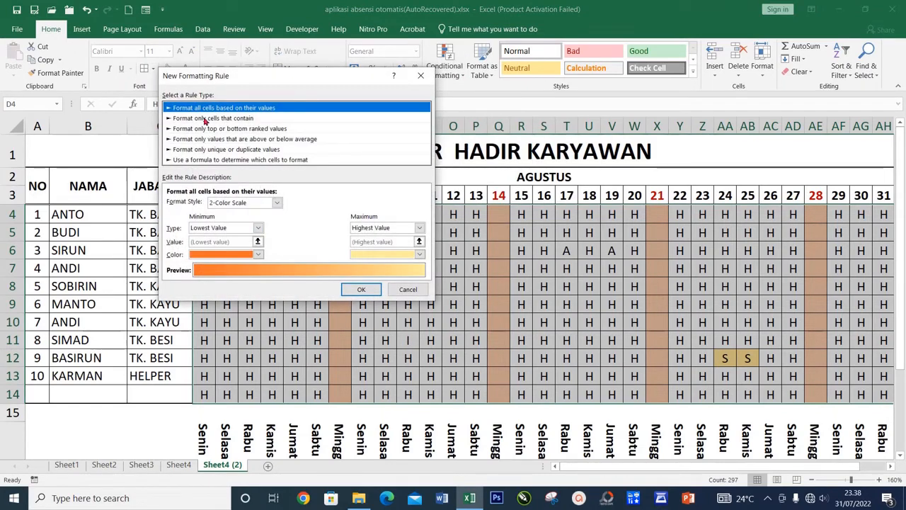
left_click(205, 119)
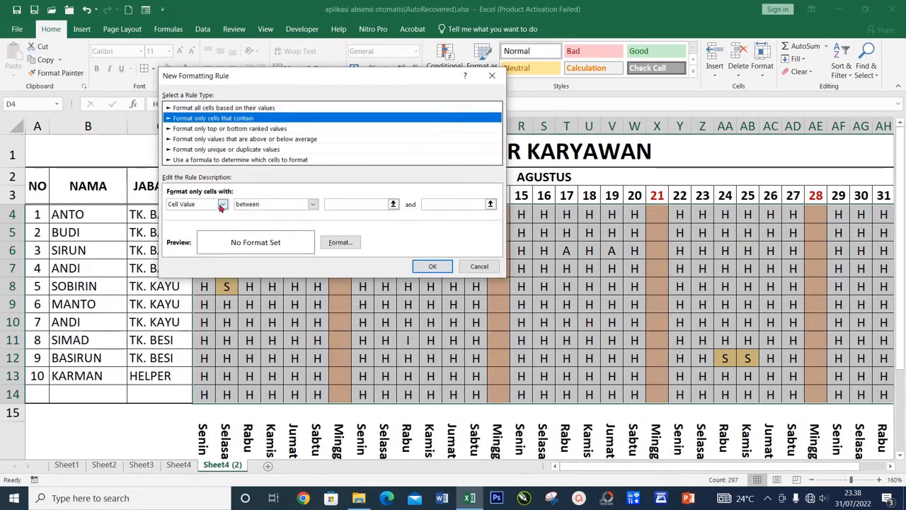
left_click(222, 205)
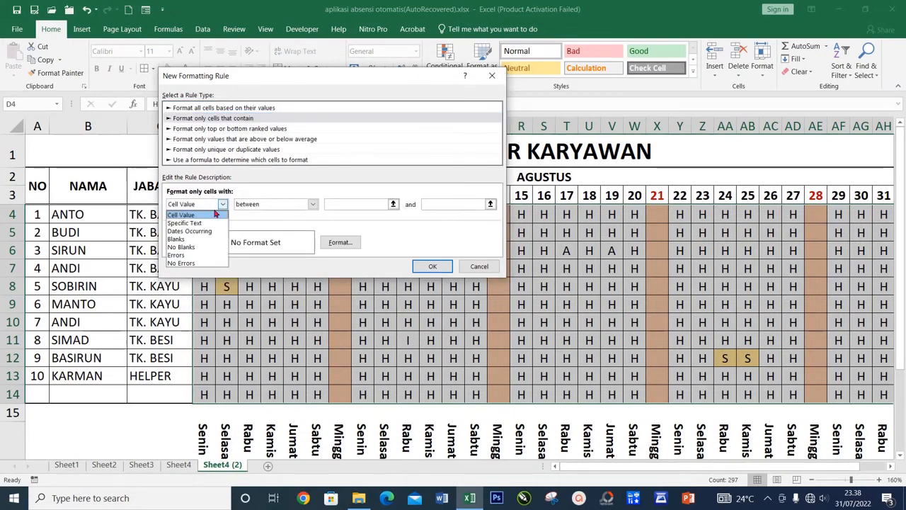
left_click(202, 223)
left_click(337, 203)
type("A")
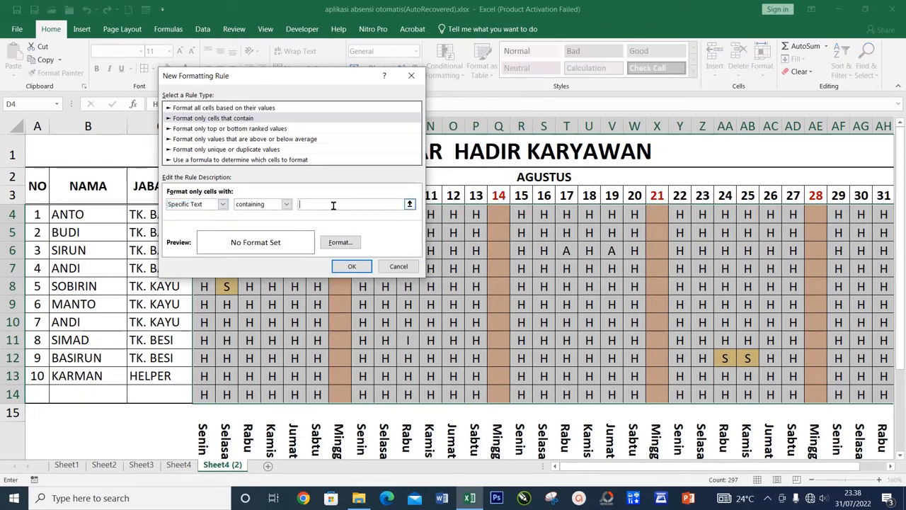
Step: Give the A rule a red background fill and apply it to the grid
left_click(340, 243)
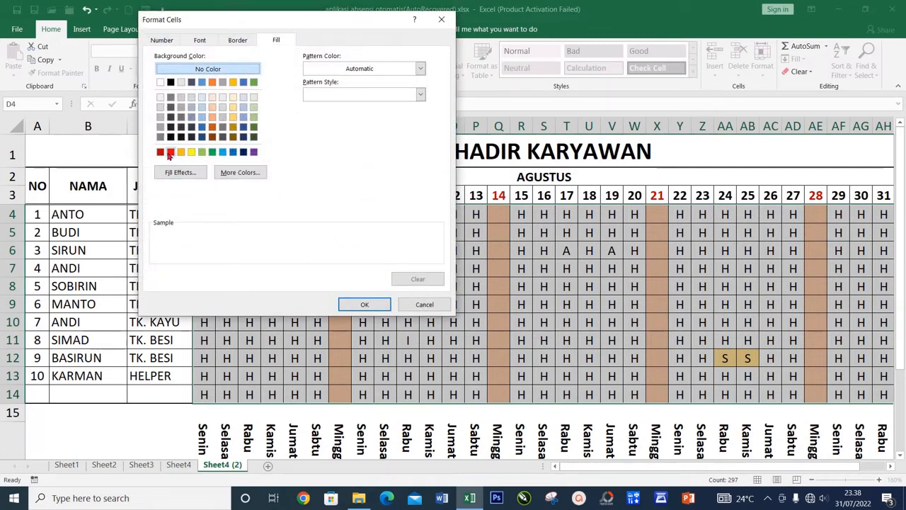
left_click(170, 152)
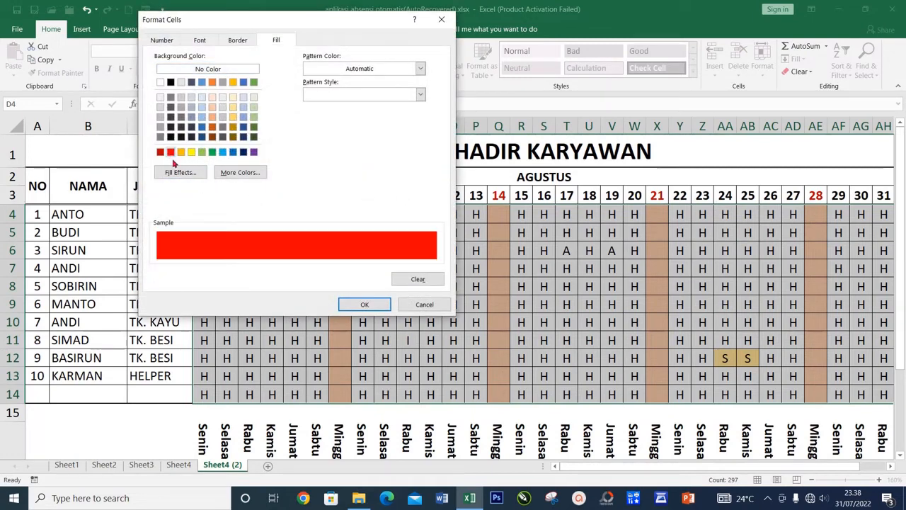
left_click(361, 305)
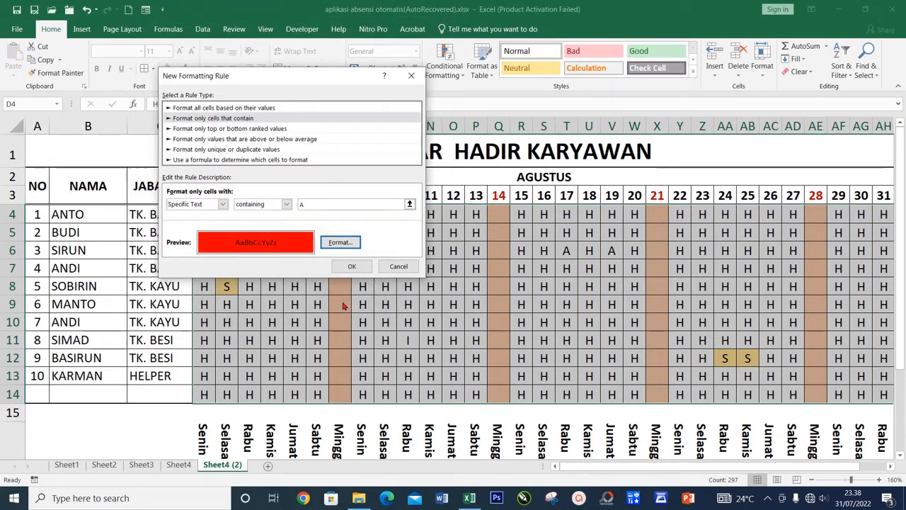
left_click(351, 267)
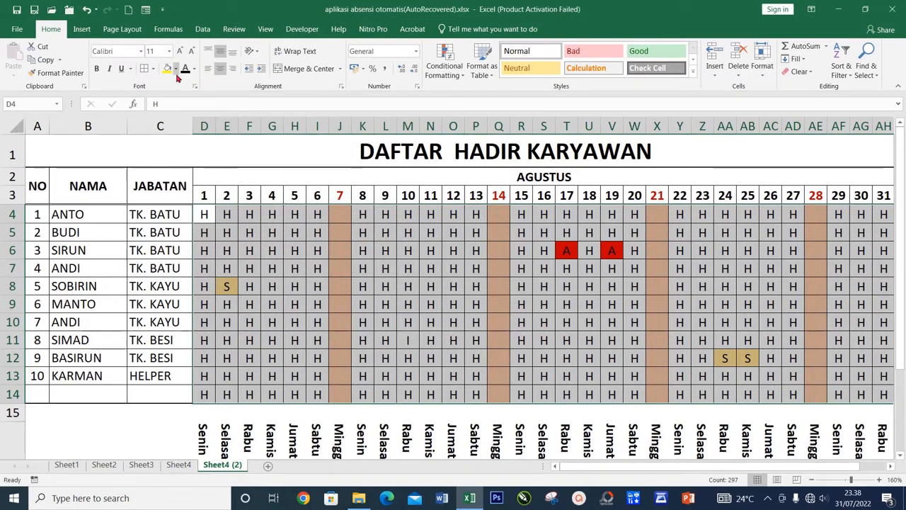
Step: Start another rule for D4:AH14 that formats only cells that contain I, with a light green background fill
left_click(464, 78)
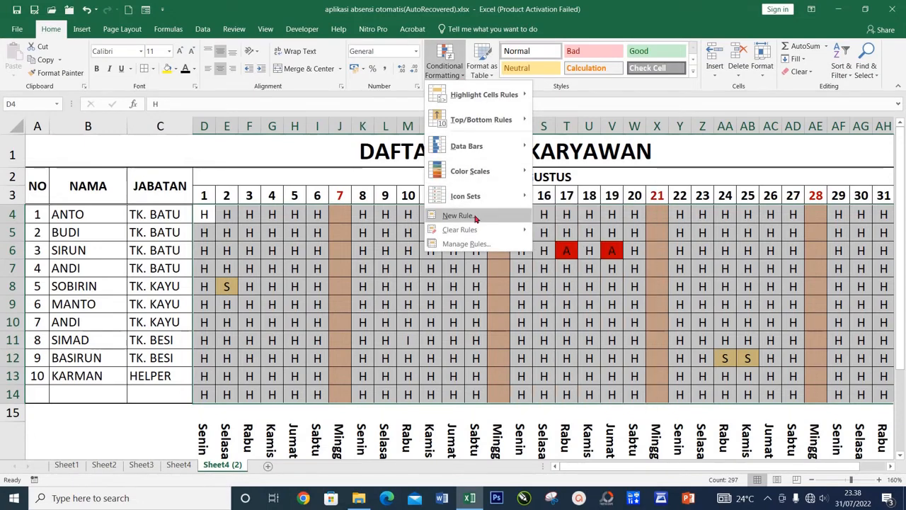
left_click(476, 216)
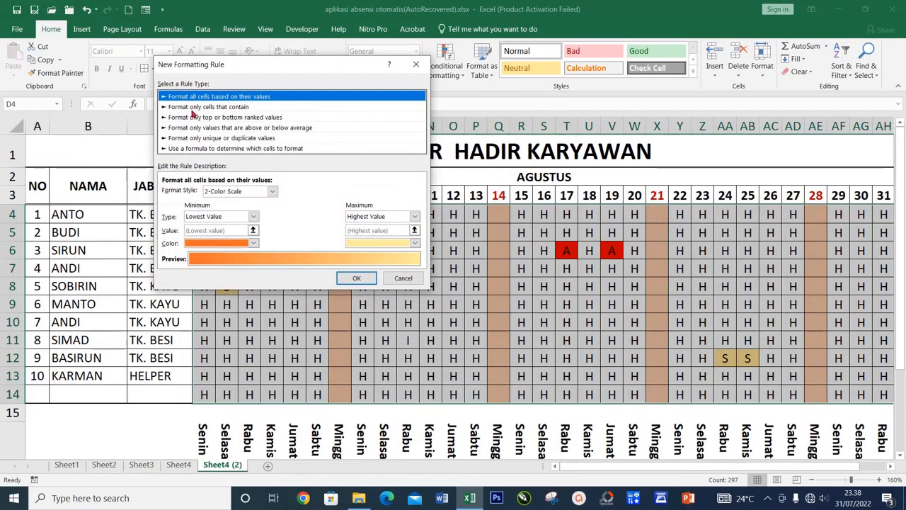
left_click(196, 107)
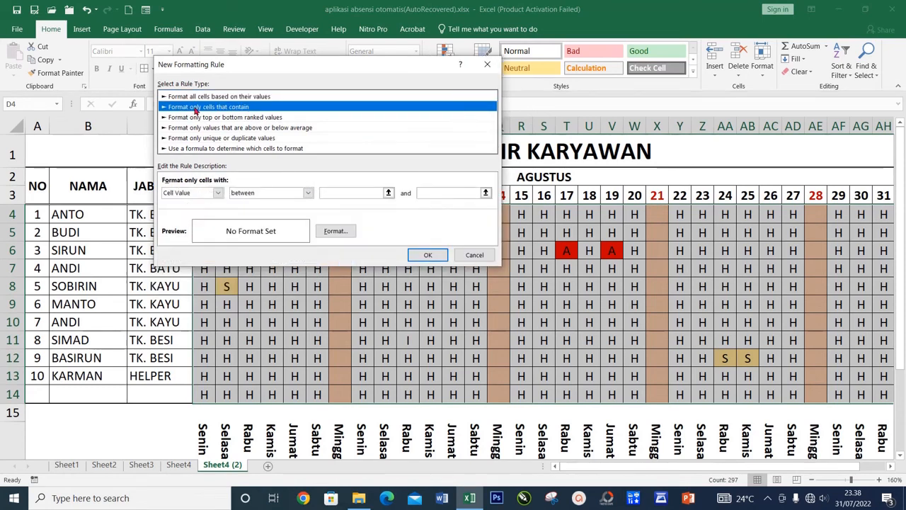
left_click(330, 193)
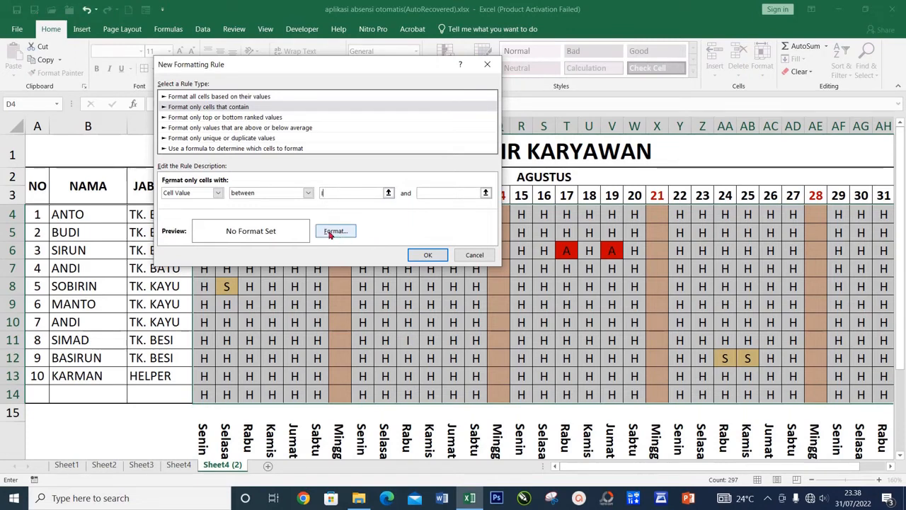
left_click(330, 233)
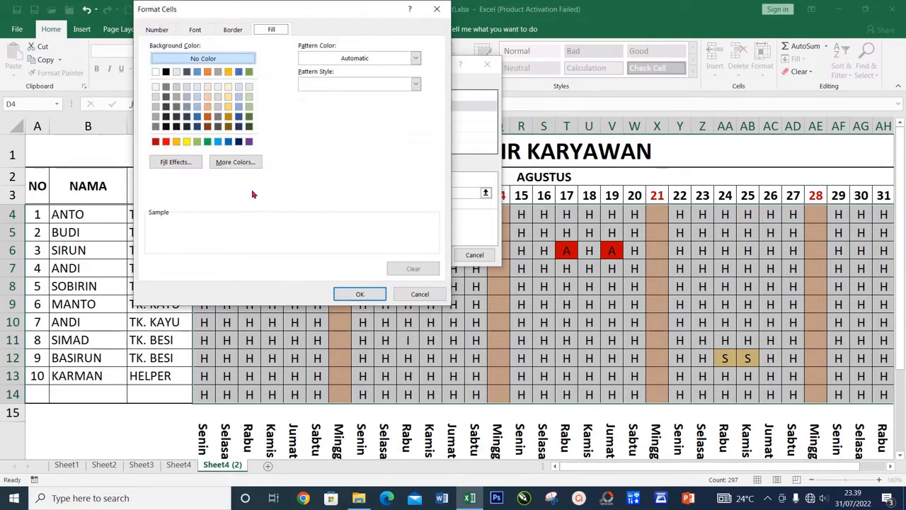
left_click(249, 107)
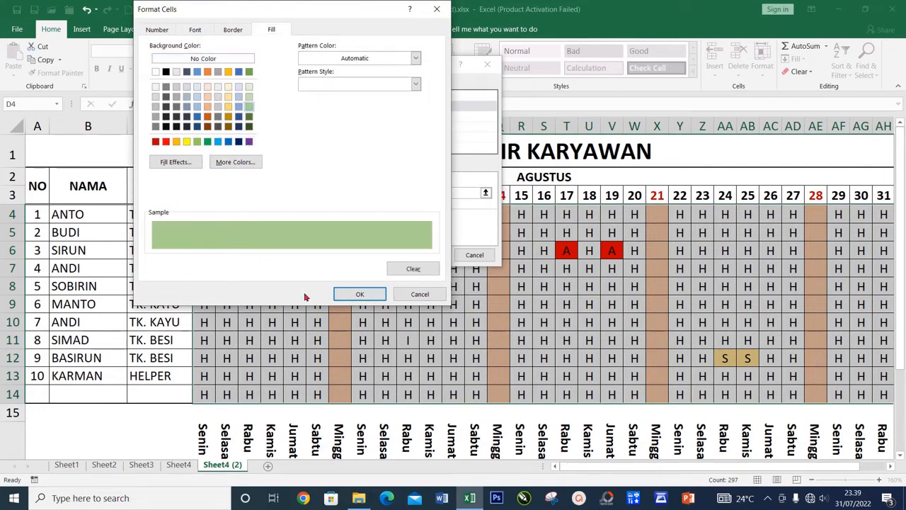
left_click(354, 294)
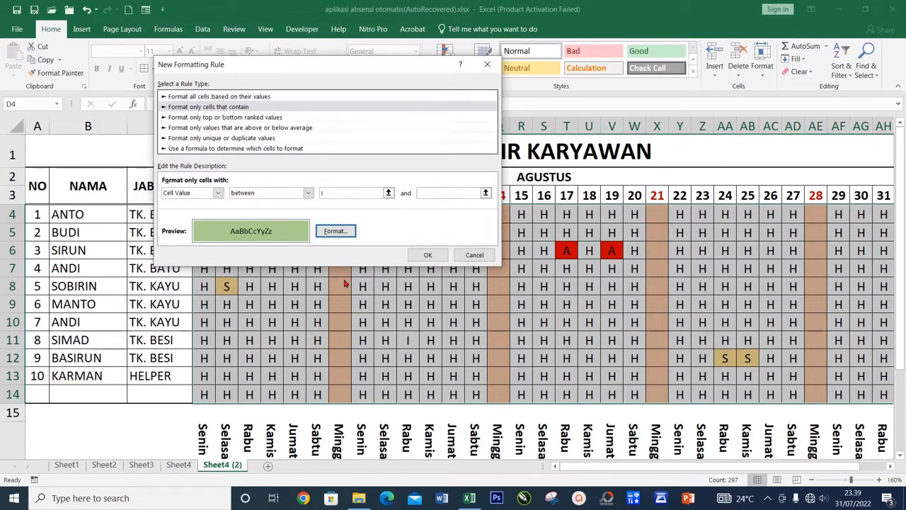
Step: Switch the I rule's condition from cell value to specific text containing I, and apply it to the grid
left_click(423, 255)
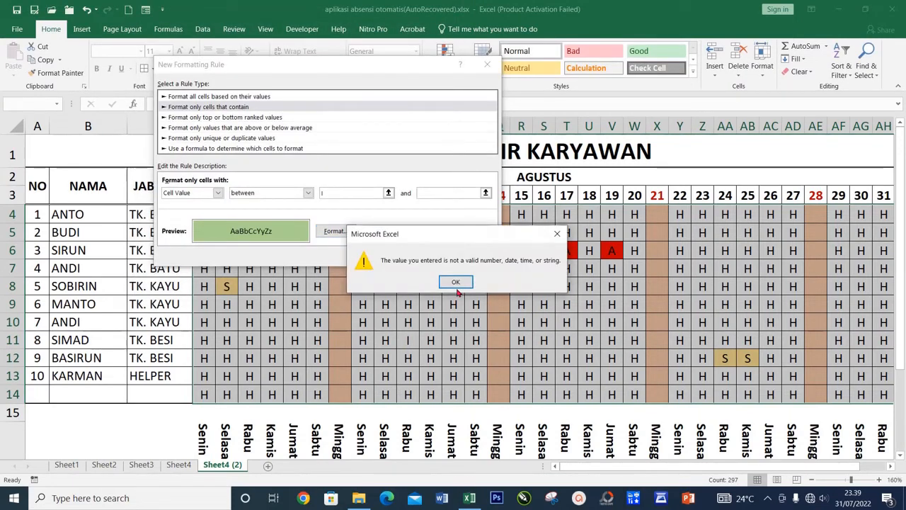
left_click(456, 282)
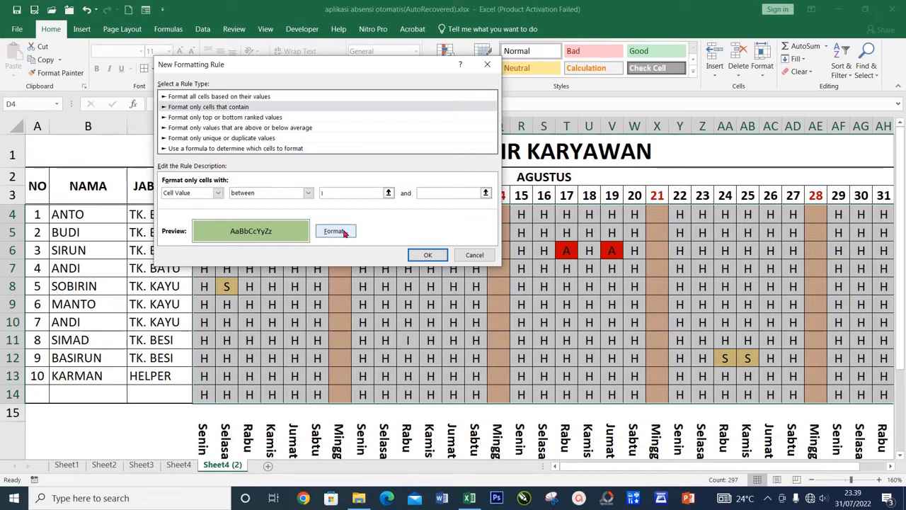
left_click(219, 193)
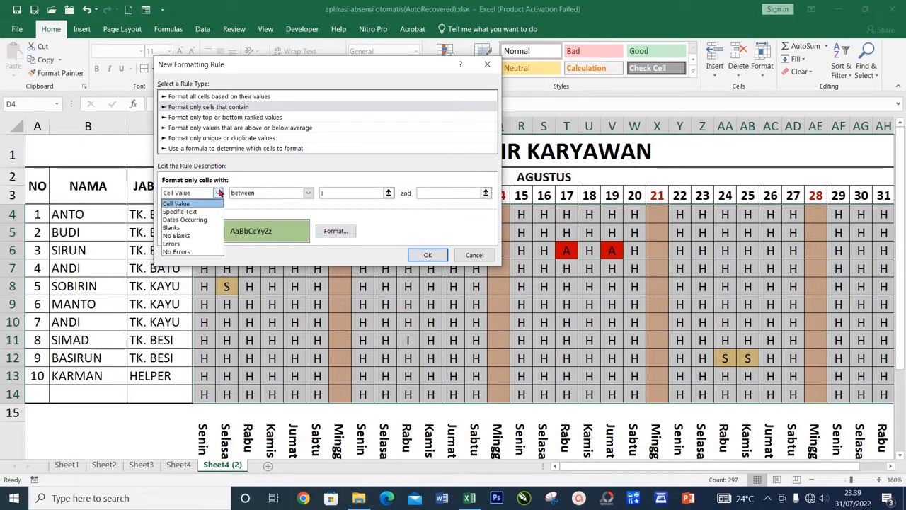
left_click(202, 211)
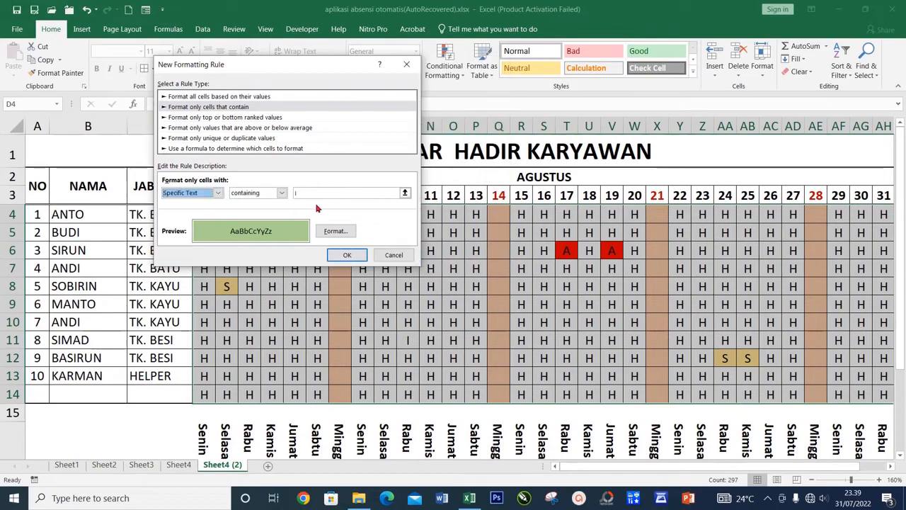
left_click(334, 231)
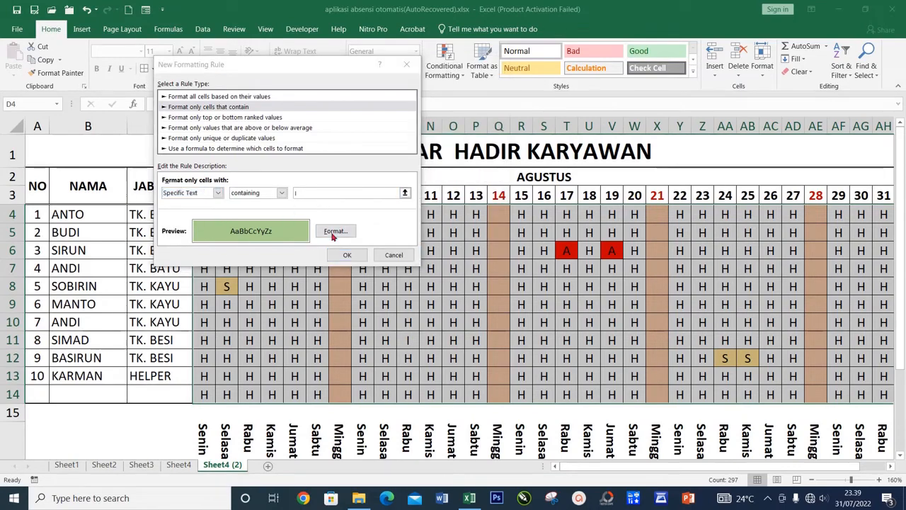
left_click(350, 294)
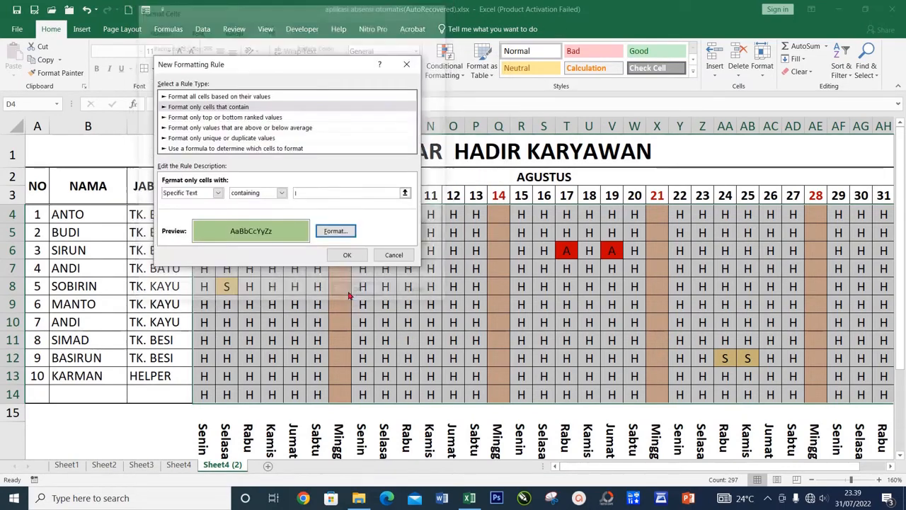
left_click(347, 256)
left_click(450, 341)
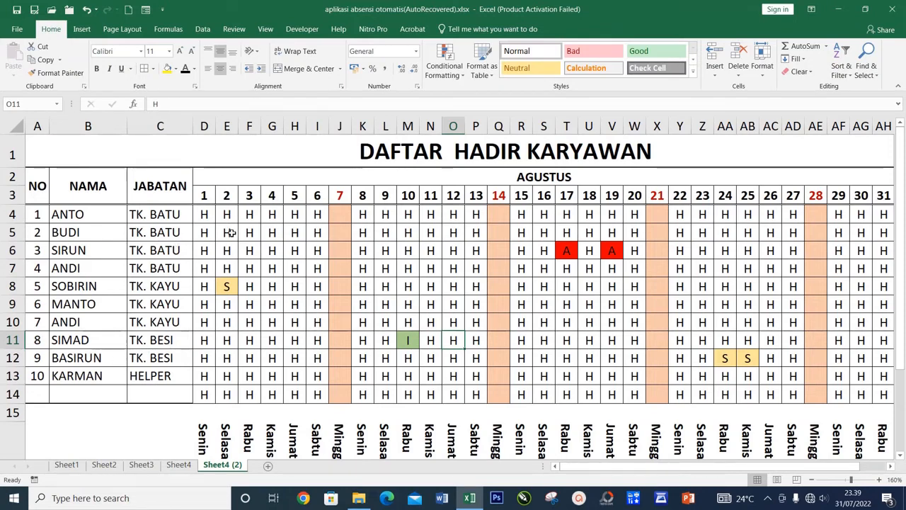
Step: Change the day 10 attendance codes of employees no. 2, 3 and 4 (M5, M6 and M7) to I, S and A
left_click(409, 234)
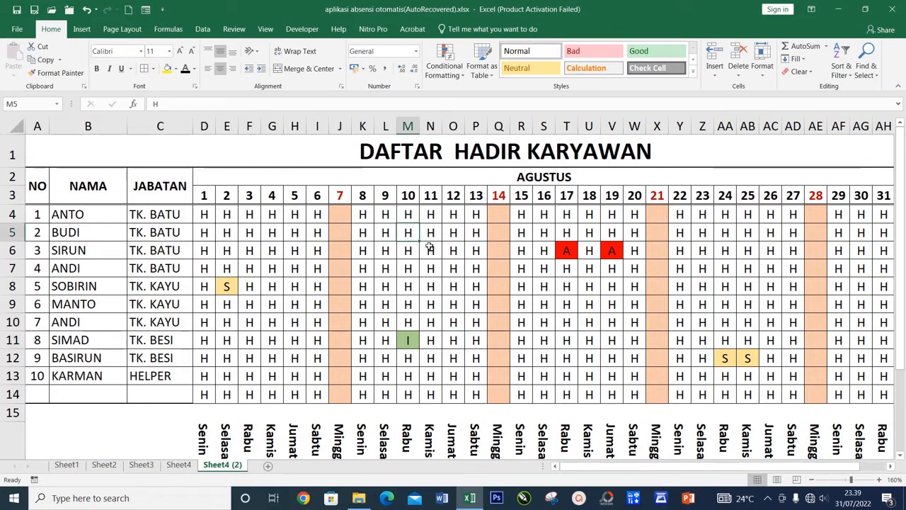
type("I")
key("Return")
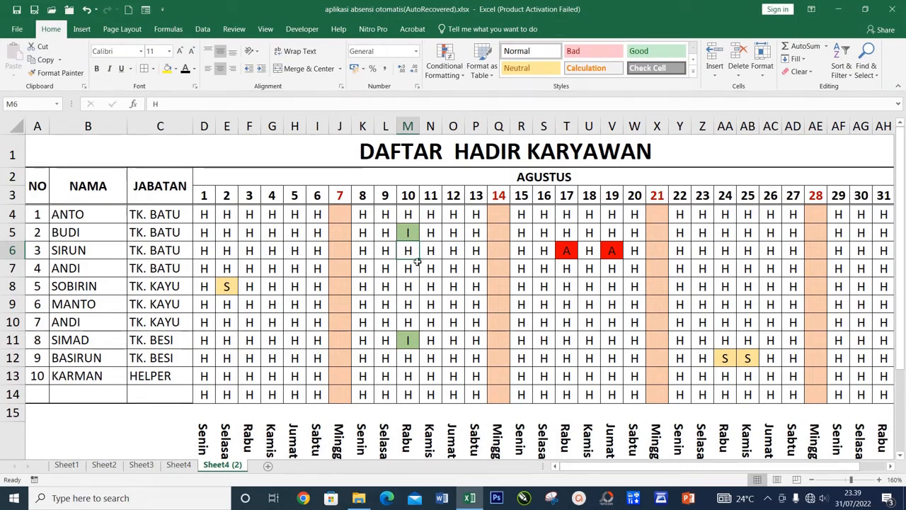
type("S")
key("Return")
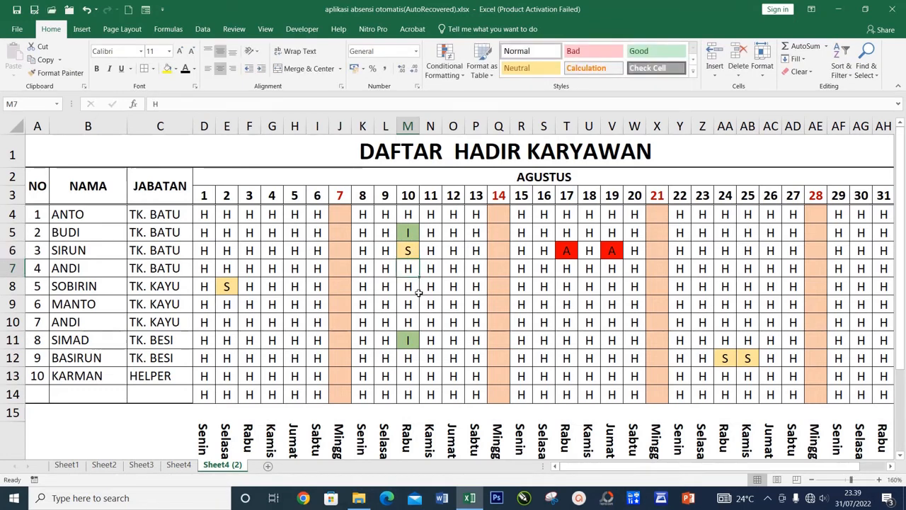
type("A")
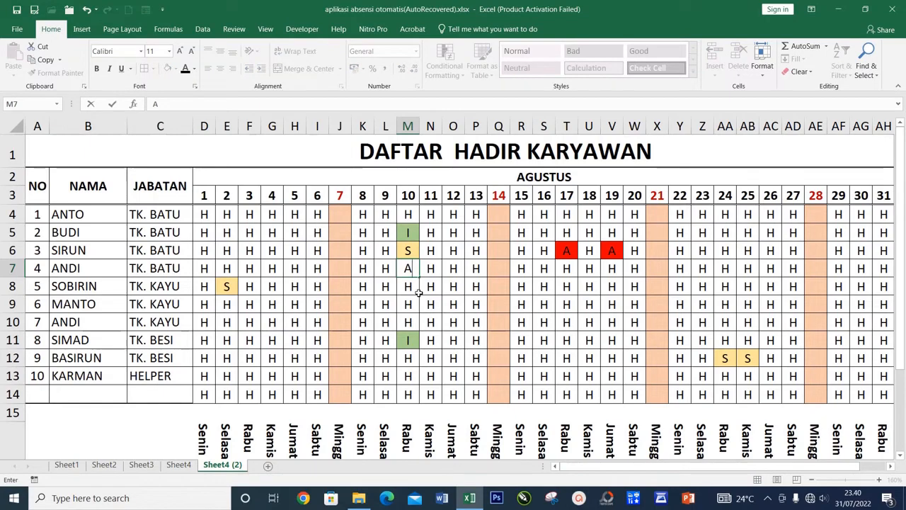
key("Return")
left_click(445, 300)
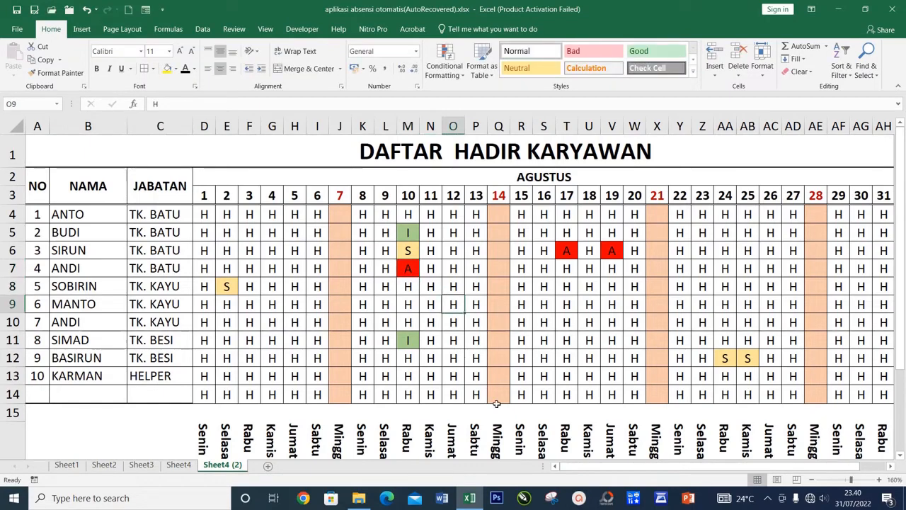
Step: In AI4, under H for the first employee, enter =COUNTIF(D4:AH4;"H")
scroll(575, 469, "right", 2)
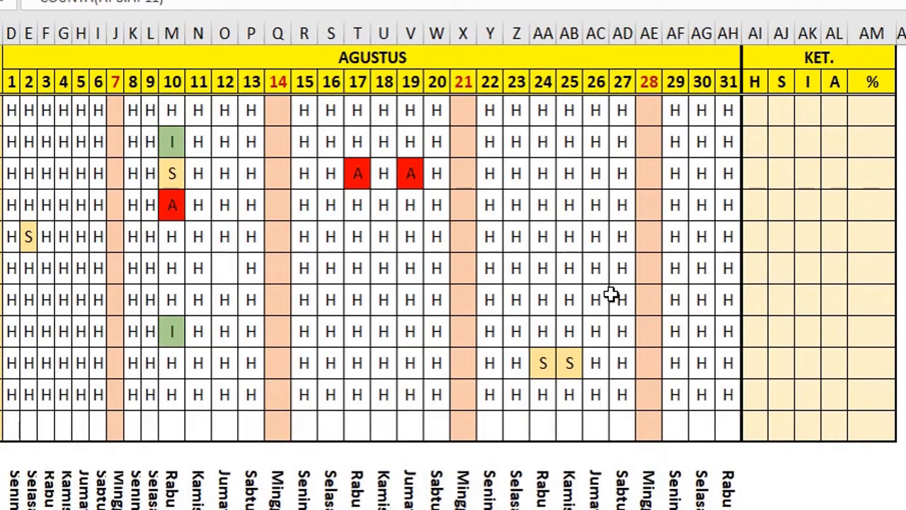
left_click(758, 113)
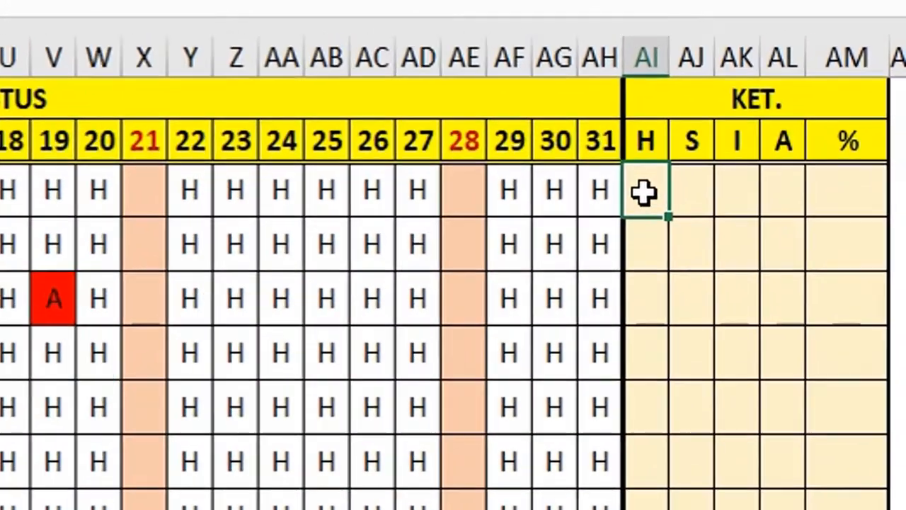
type("=")
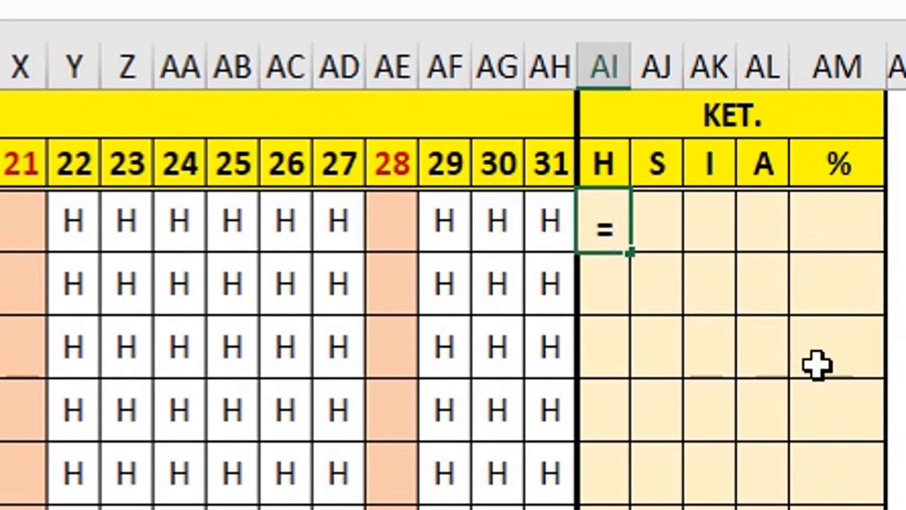
type("COUNTIF(")
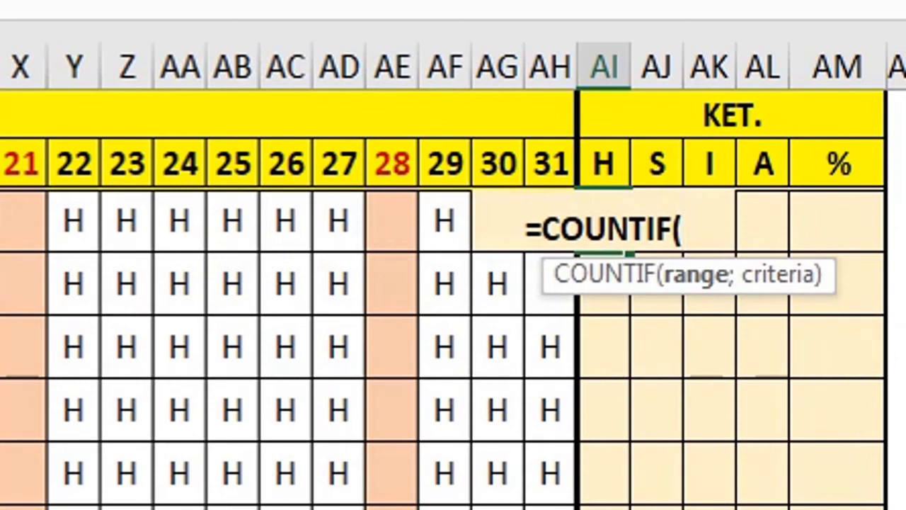
type("D4")
left_click_drag(0, 221, 542, 215)
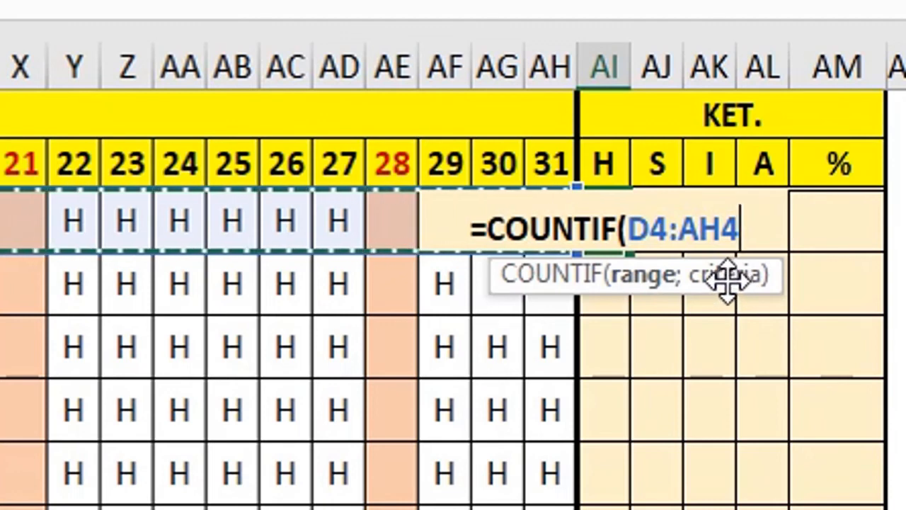
type(";")
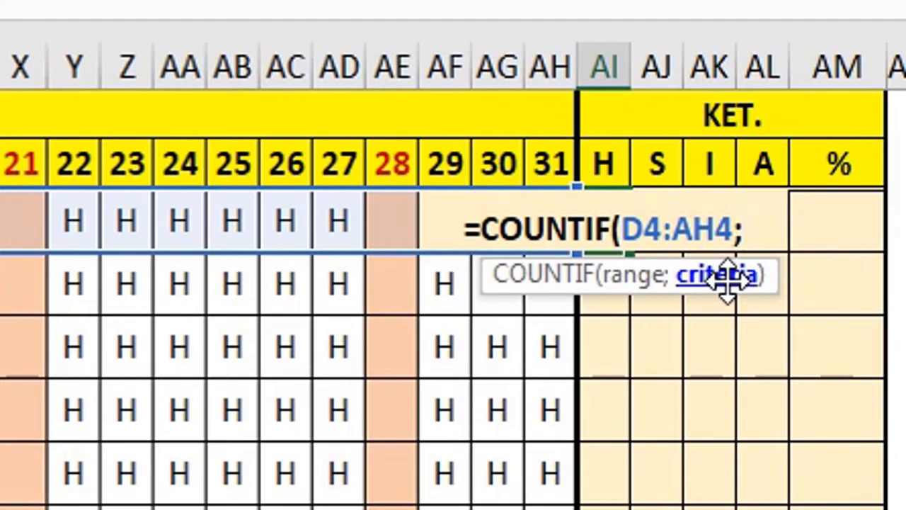
type("\"H")
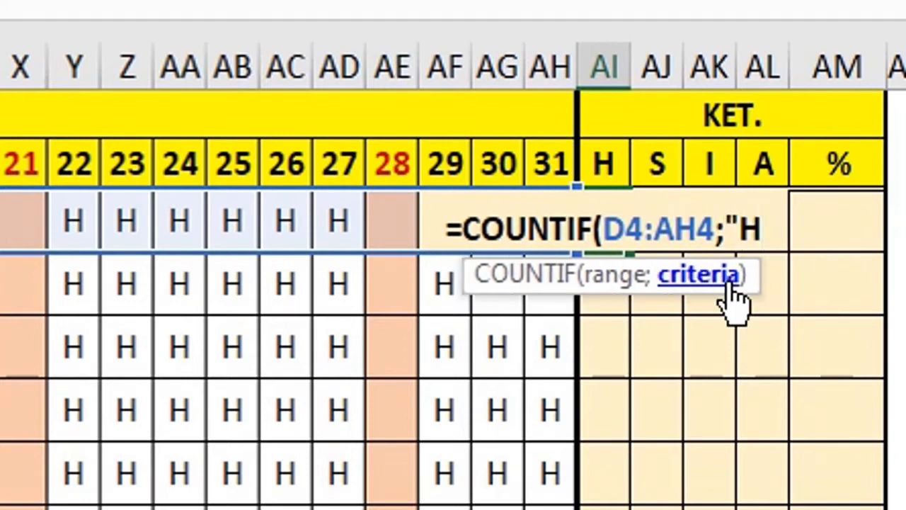
type("\"")
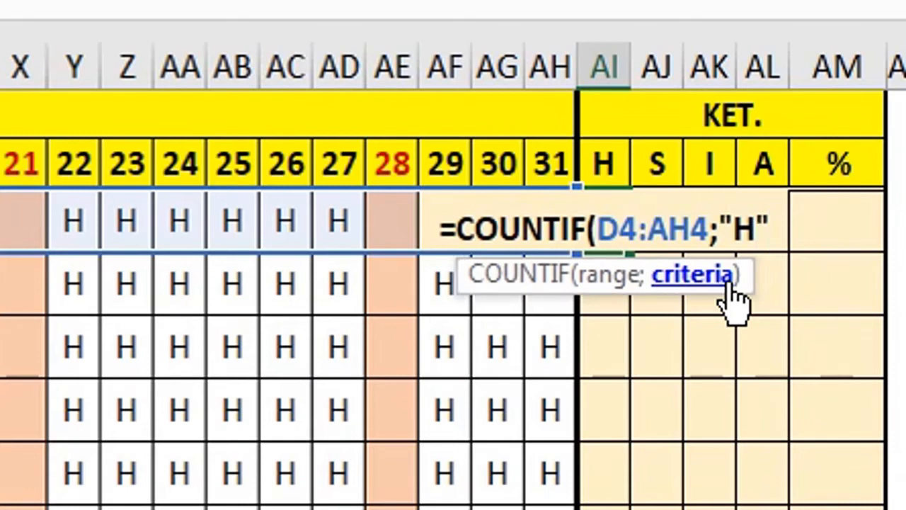
type(")")
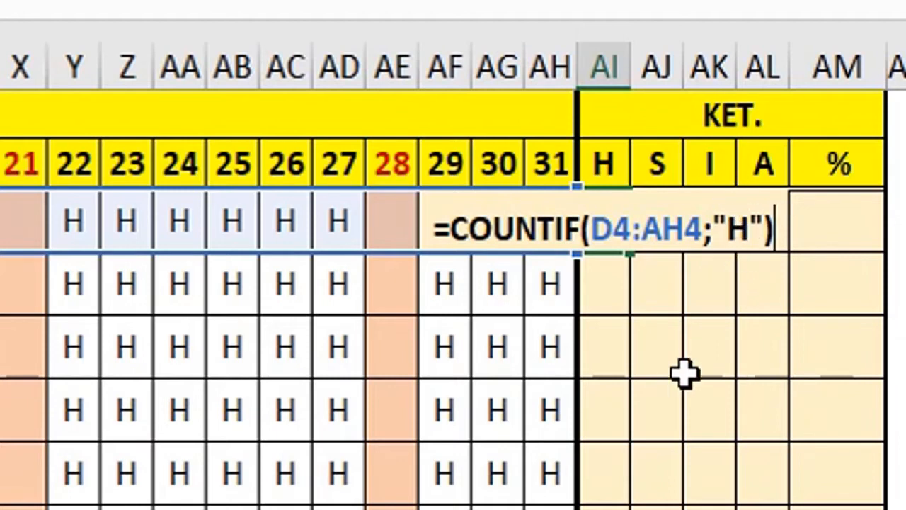
key("Return")
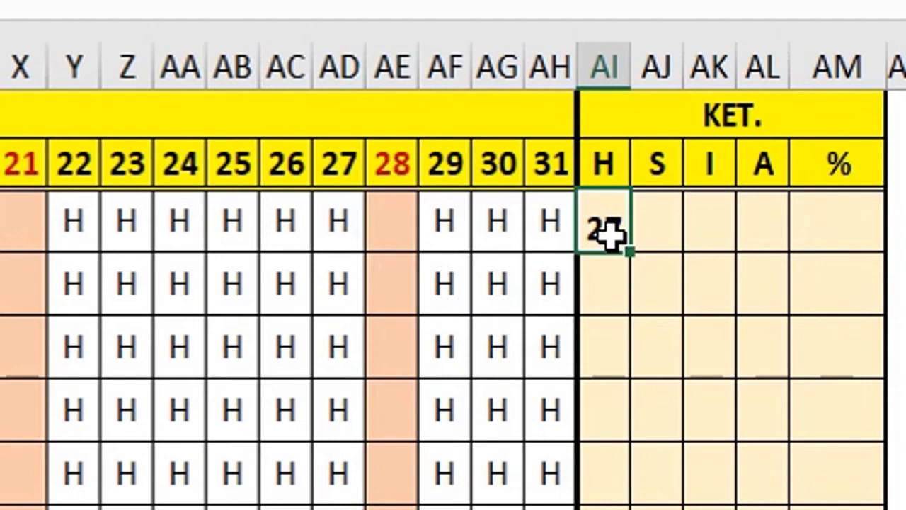
Step: In AJ4, under S for the first employee, enter =COUNTIF(D4:AH4;"S")
left_click(662, 229)
type("=")
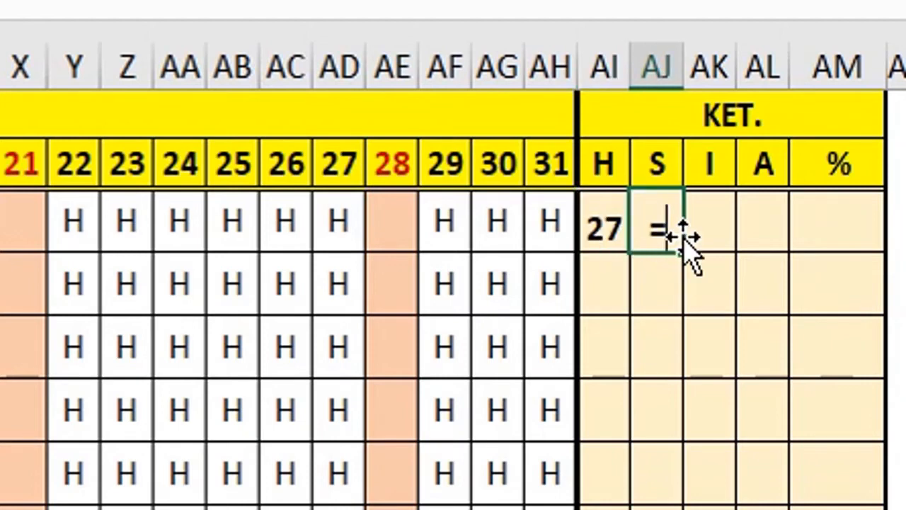
type("COUNTIF(")
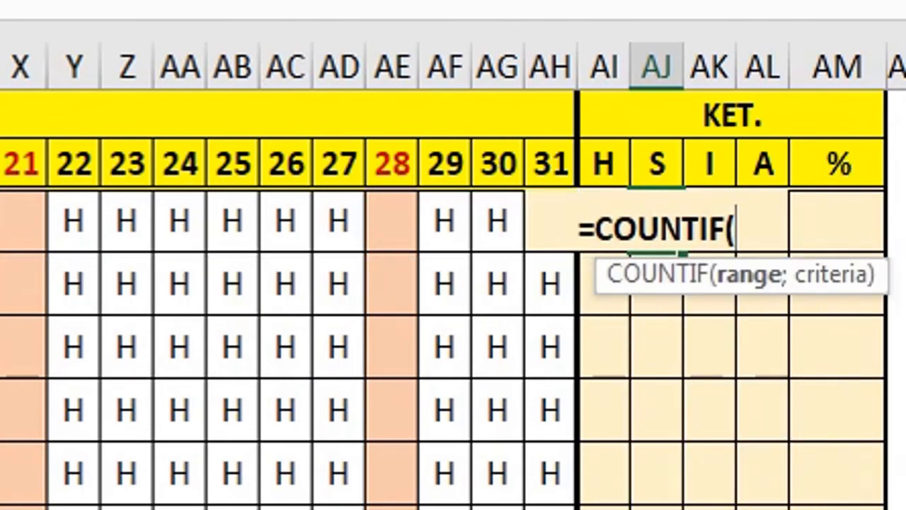
left_click_drag(0, 220, 553, 212)
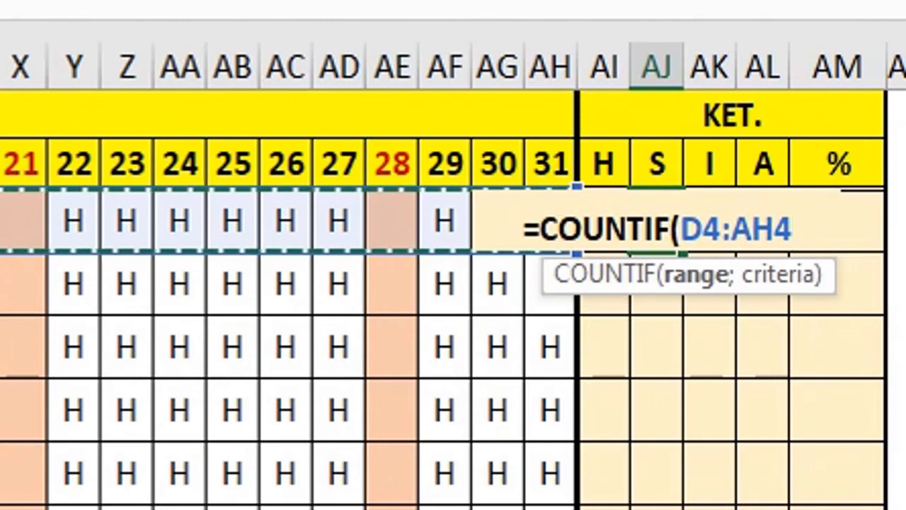
type(";")
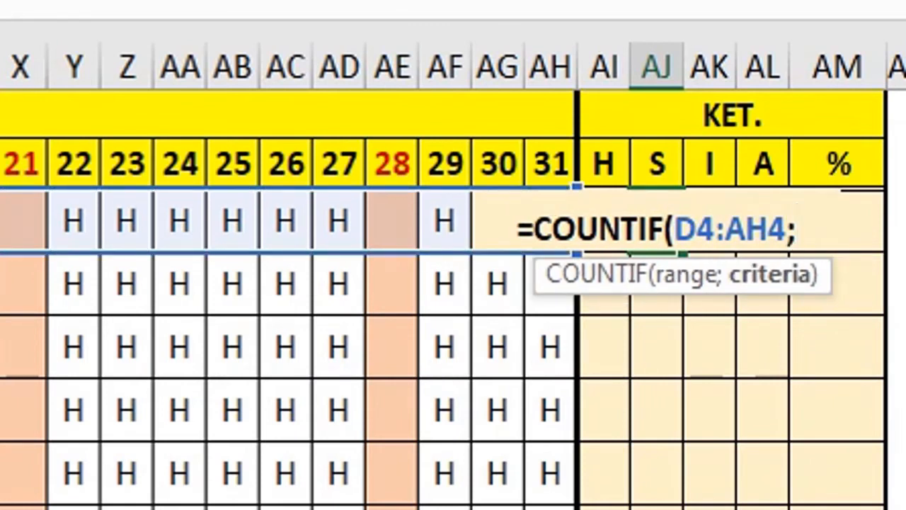
type("\"")
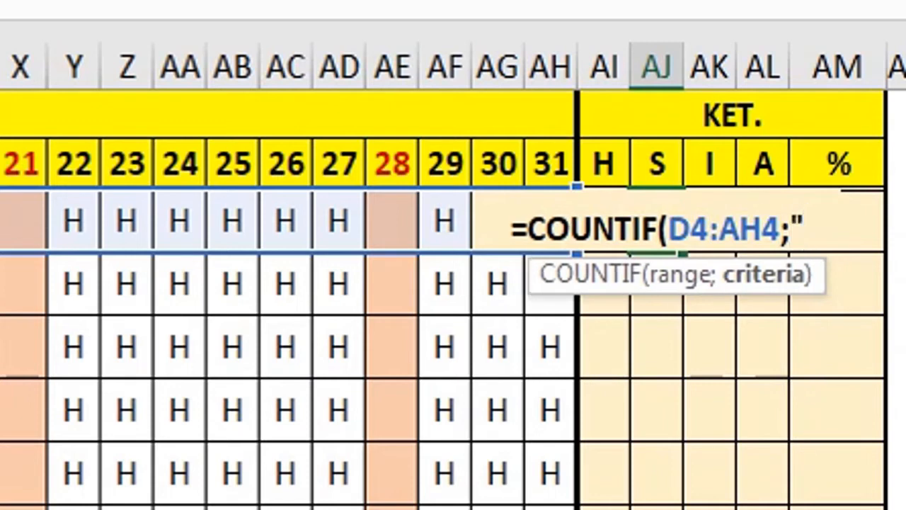
type("S\")")
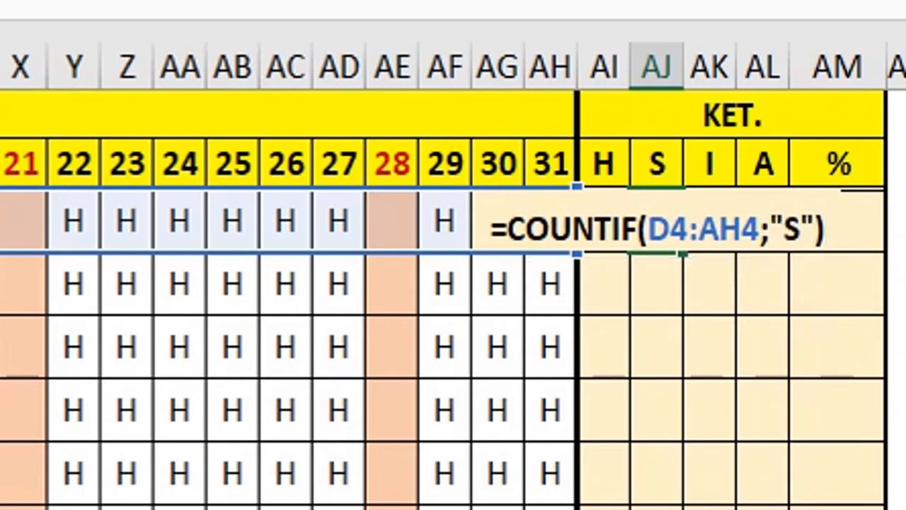
key("Return")
Step: In AK4, under I for the first employee, enter =COUNTIF(D4:AH4;"I")
key("Up")
key("Right")
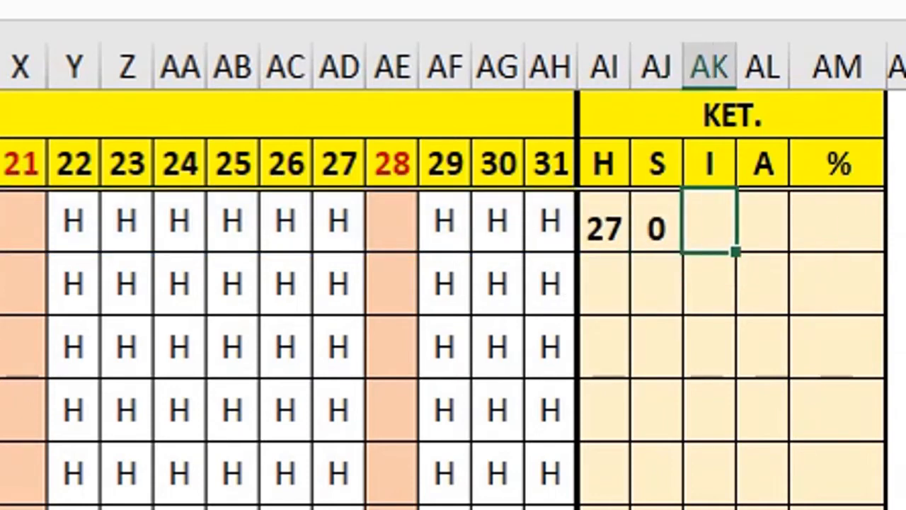
type("=")
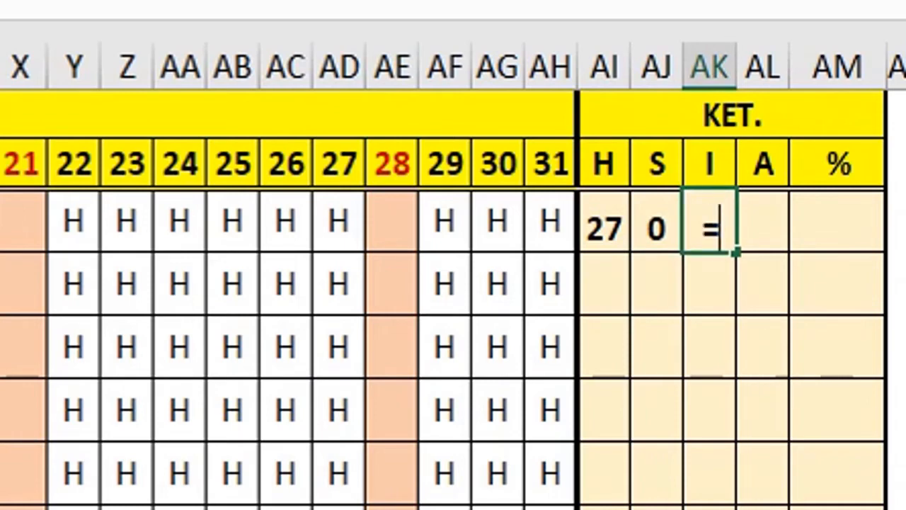
type("COUNTIF(")
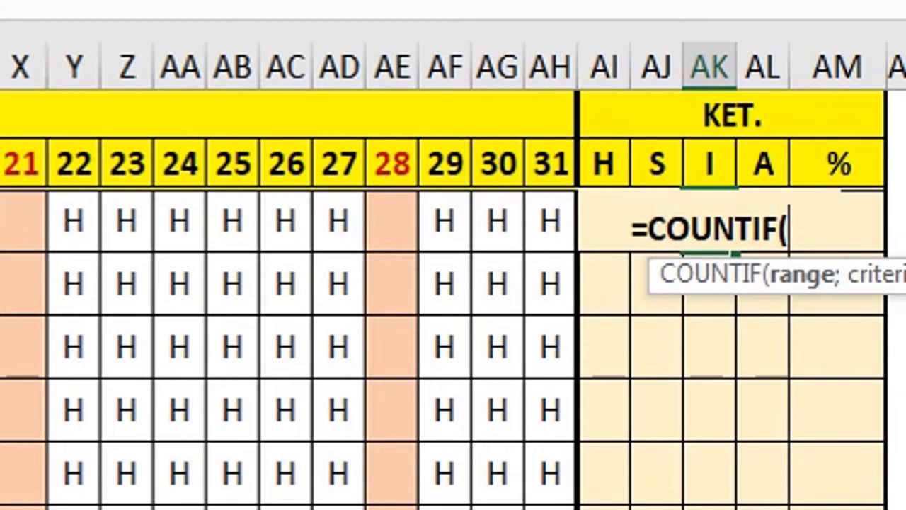
left_click_drag(1, 221, 548, 213)
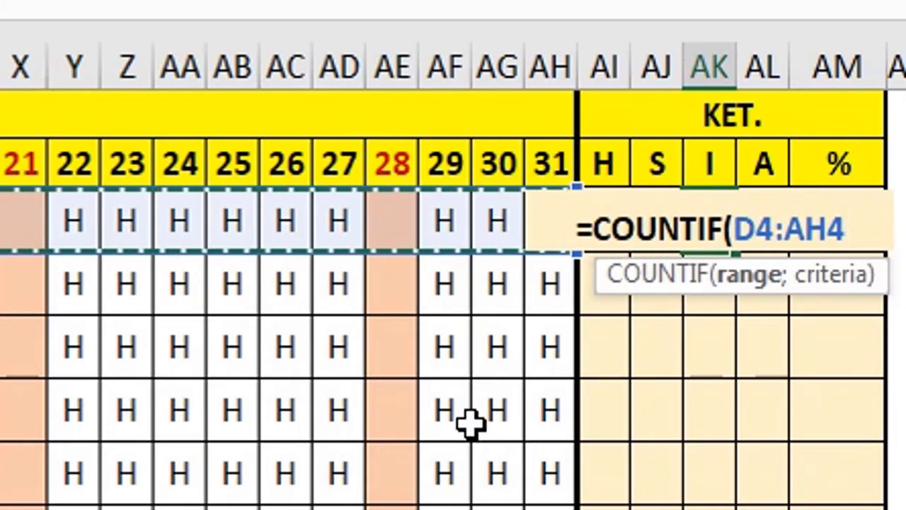
type(";\"I\")")
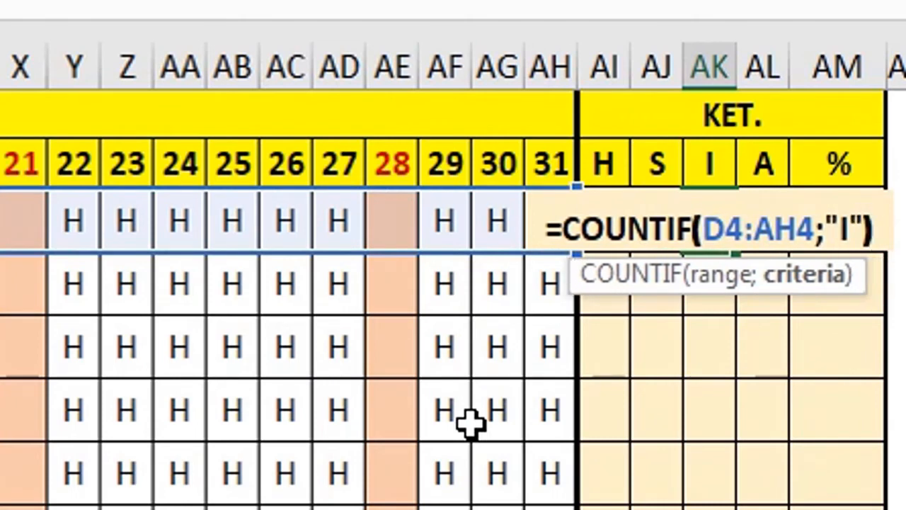
key("Return")
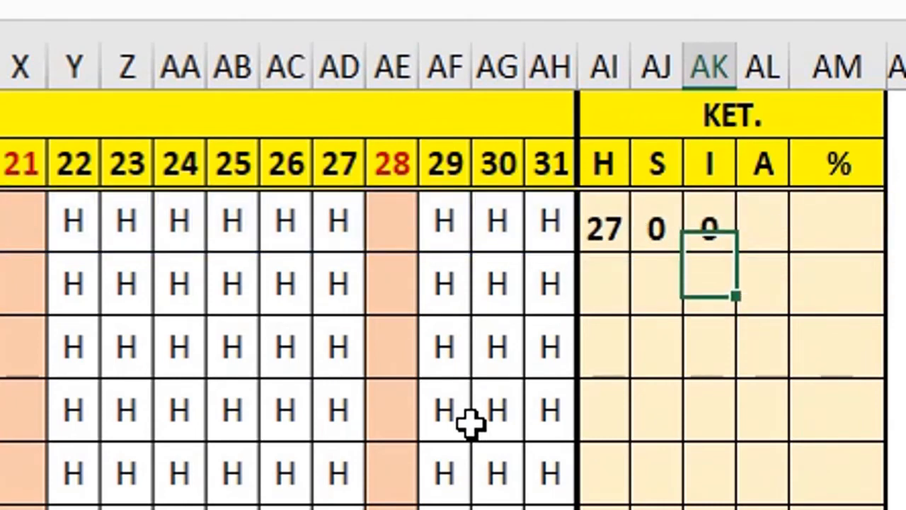
Step: In AL4, under A for the first employee, enter a COUNTIF formula over D4:AH4 with the criterion "A"
key("Up")
key("Right")
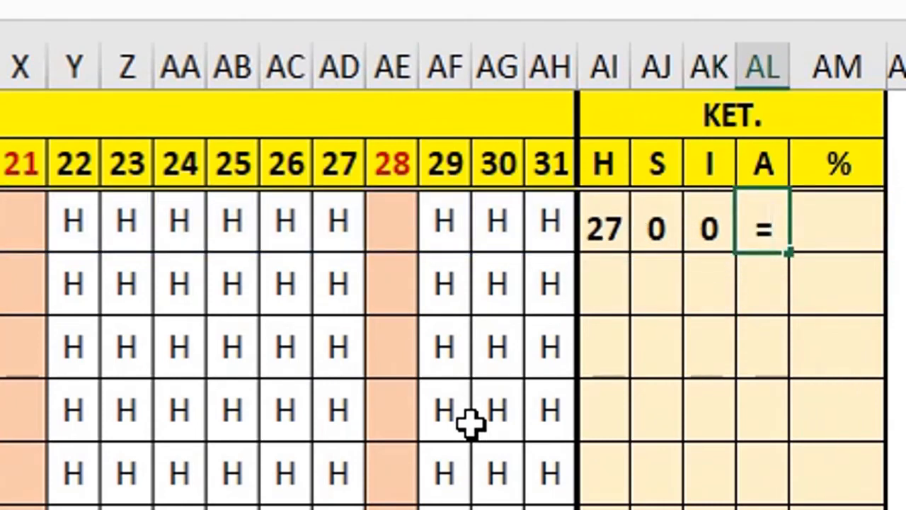
type("=COUNTIF(")
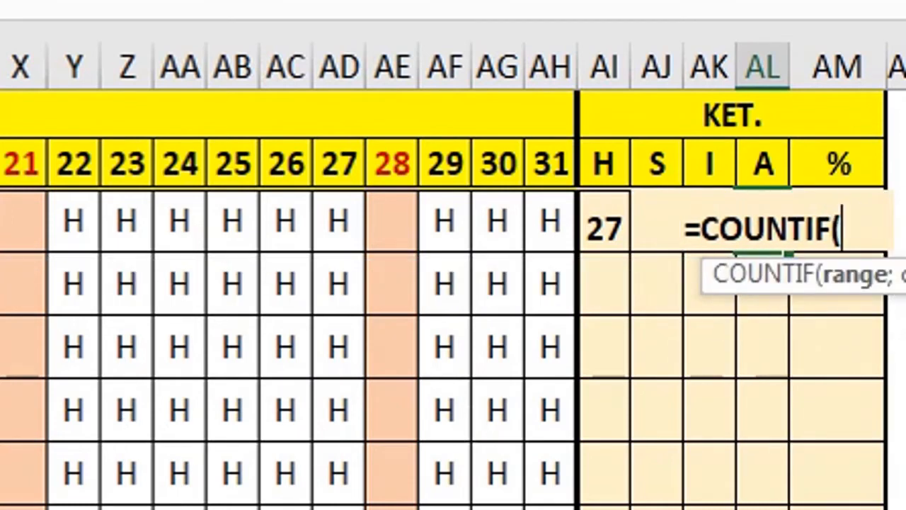
left_click_drag(0, 221, 535, 244)
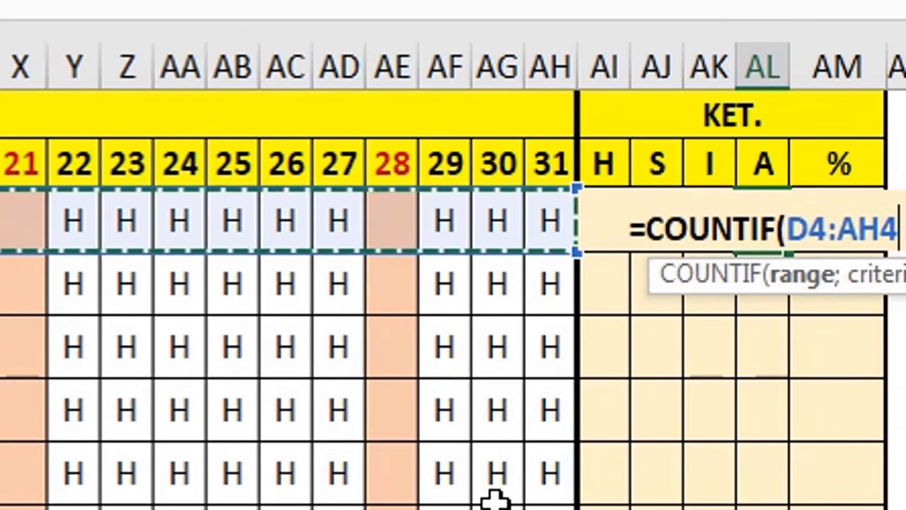
type(";")
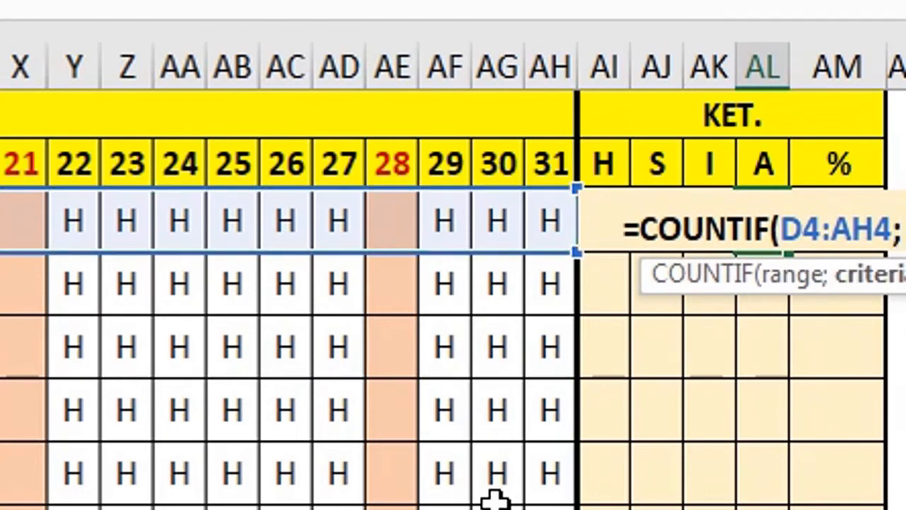
type("a")
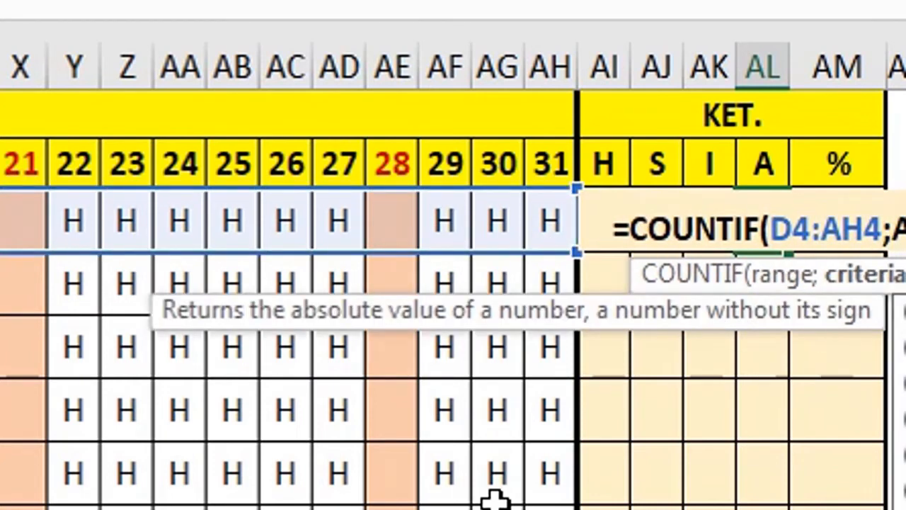
key("BackSpace")
type("\"A")
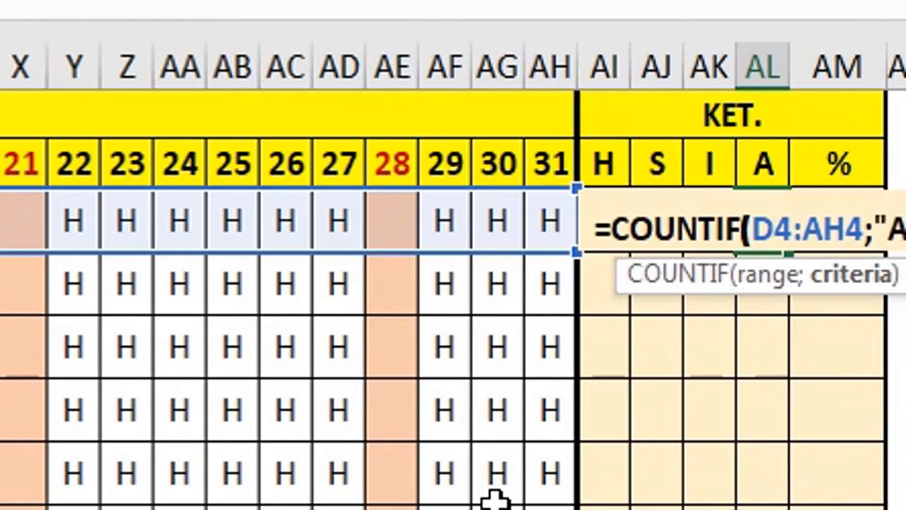
key("Return")
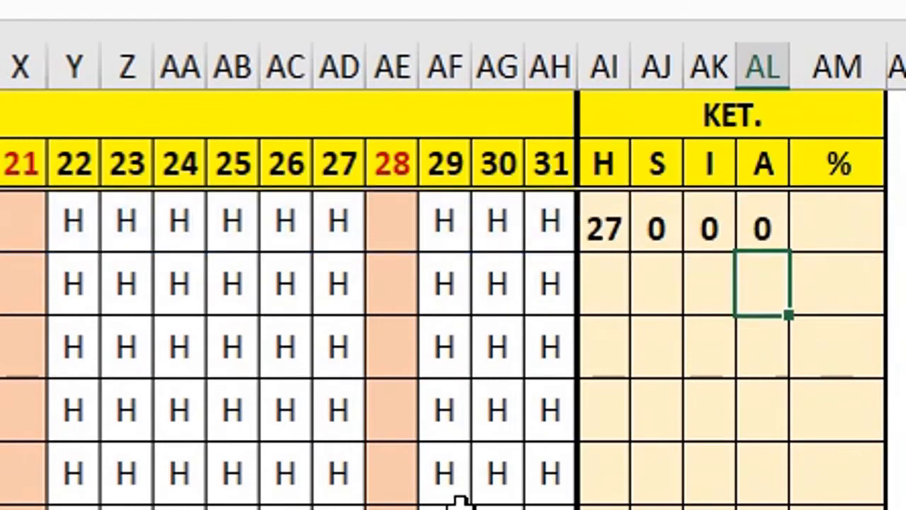
Step: Change the first employee's attendance codes for days 30, 29 and 31 (AG4, AF4 and AH4) to I, S and A
left_click(514, 225)
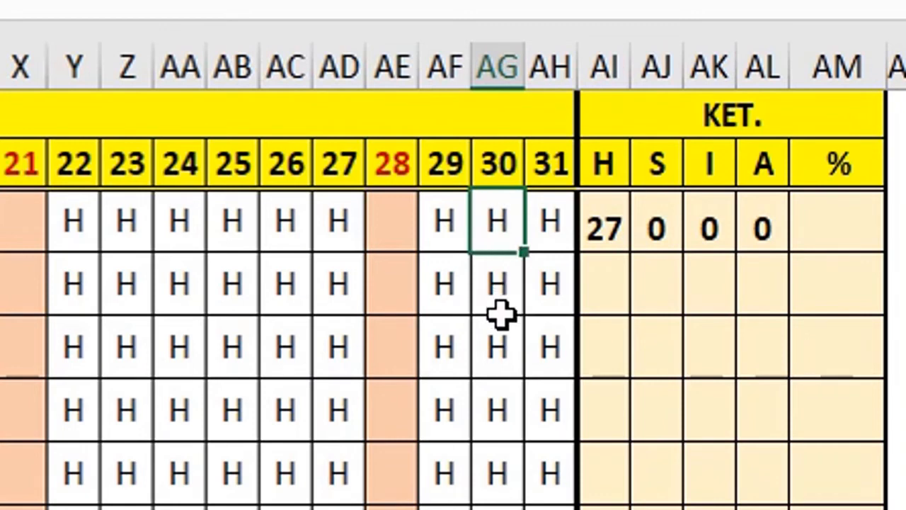
key("Return")
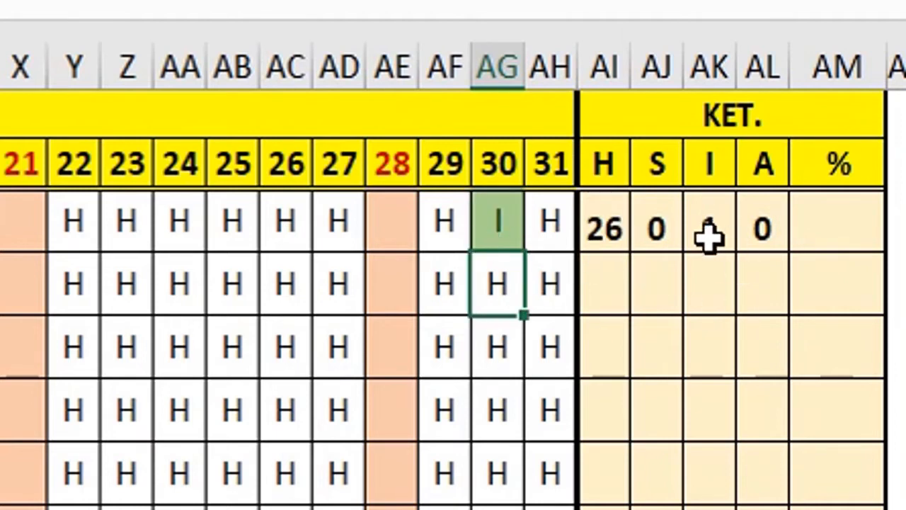
left_click(447, 224)
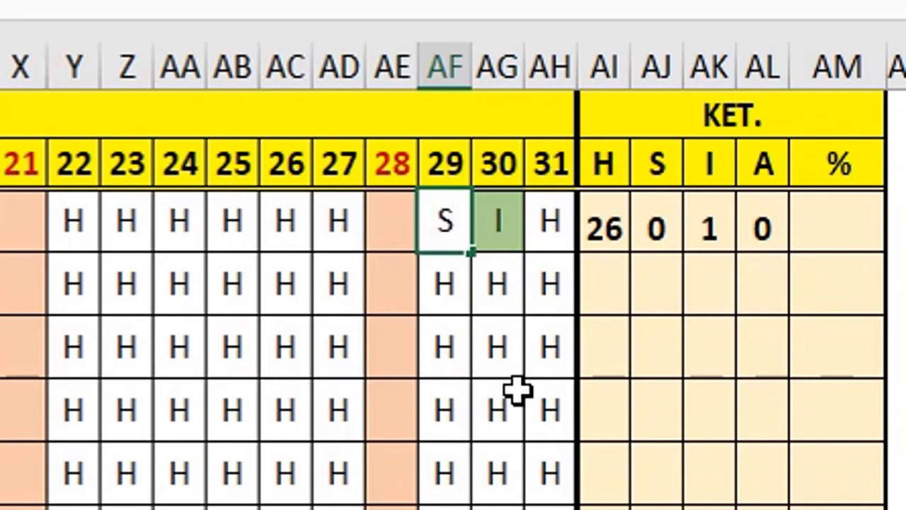
key("Return")
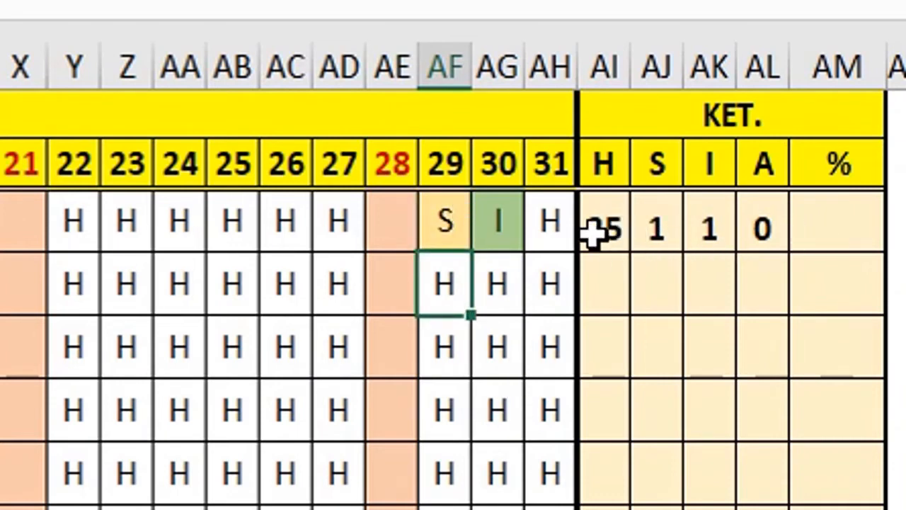
left_click(549, 230)
type("A")
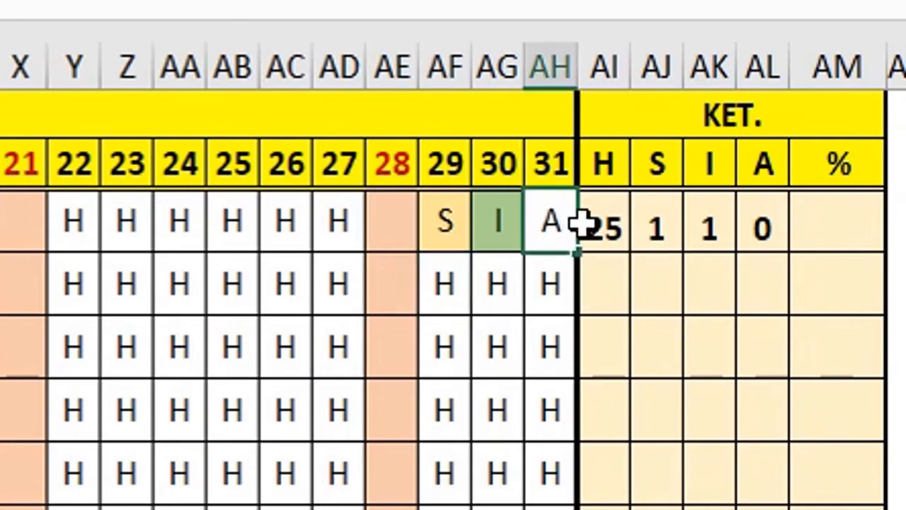
key("Return")
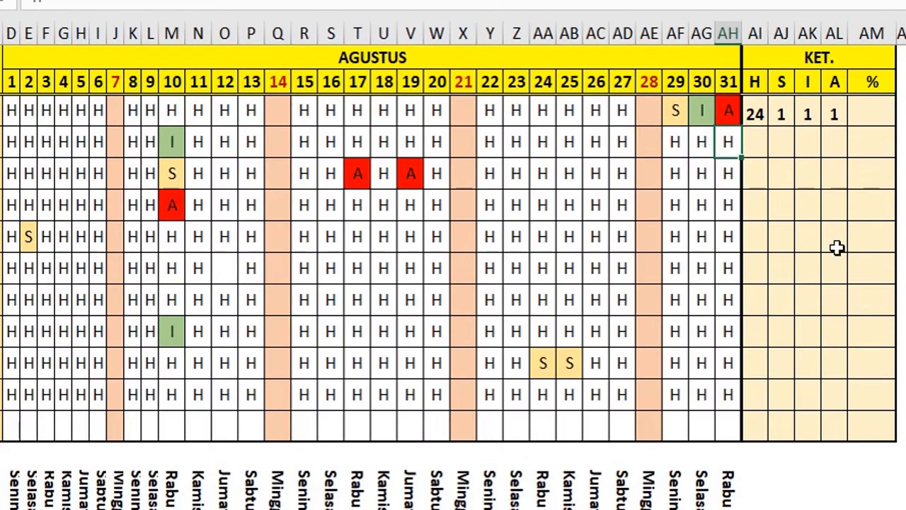
Step: Copy the first employee's H, S, I and A total formulas (AI4:AL4) down to the other nine employees
left_click_drag(754, 111, 837, 135)
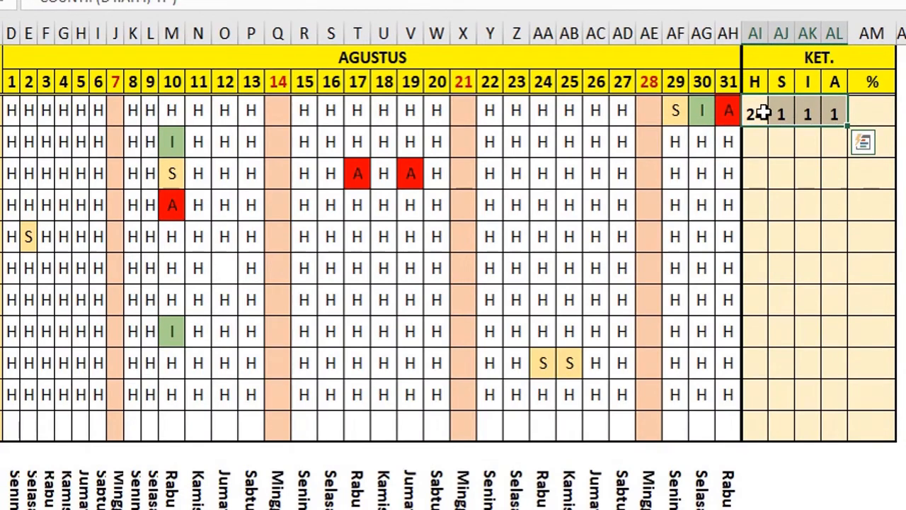
left_click_drag(758, 113, 848, 413)
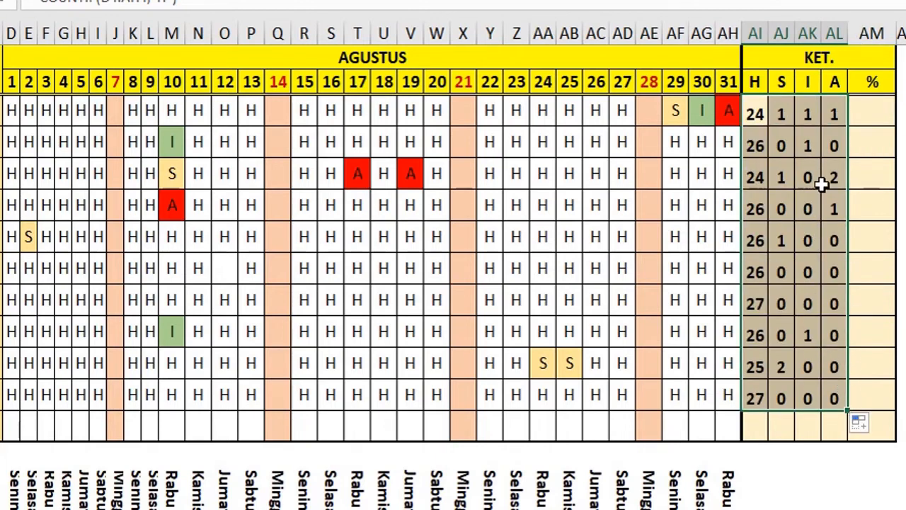
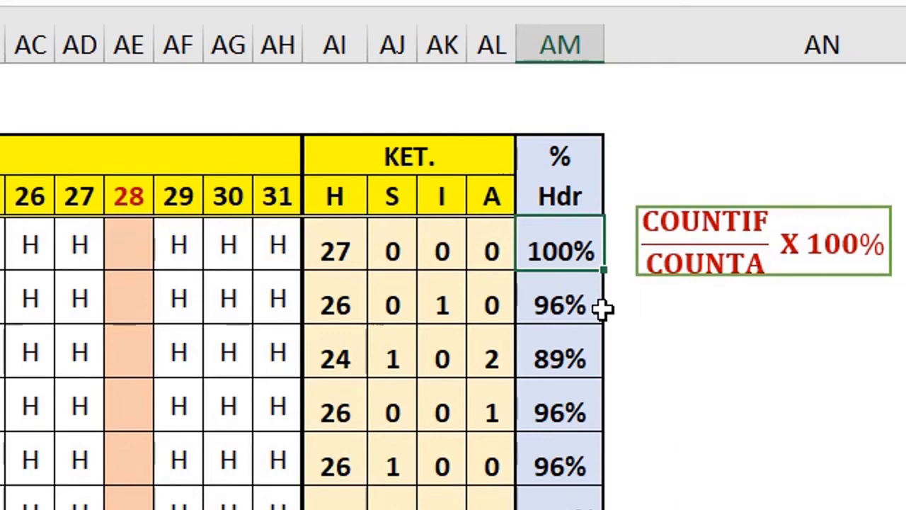
left_click_drag(556, 250, 559, 506)
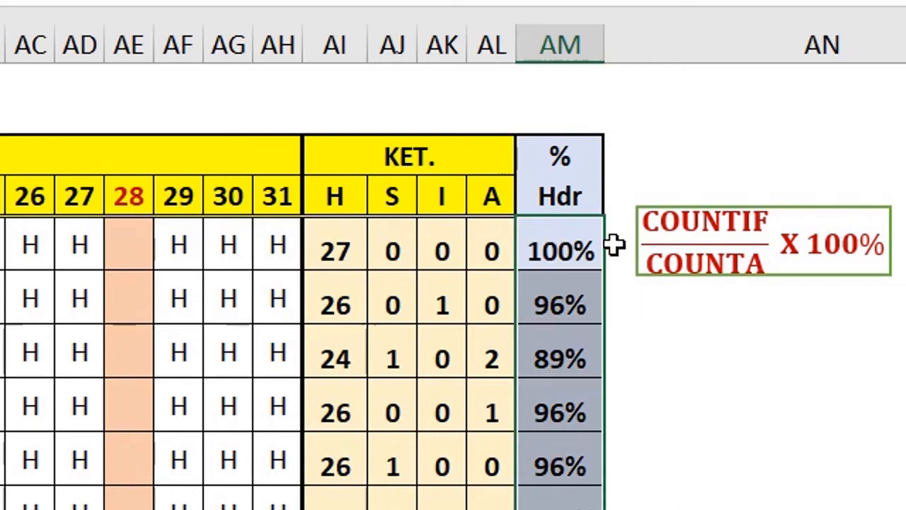
left_click(570, 250)
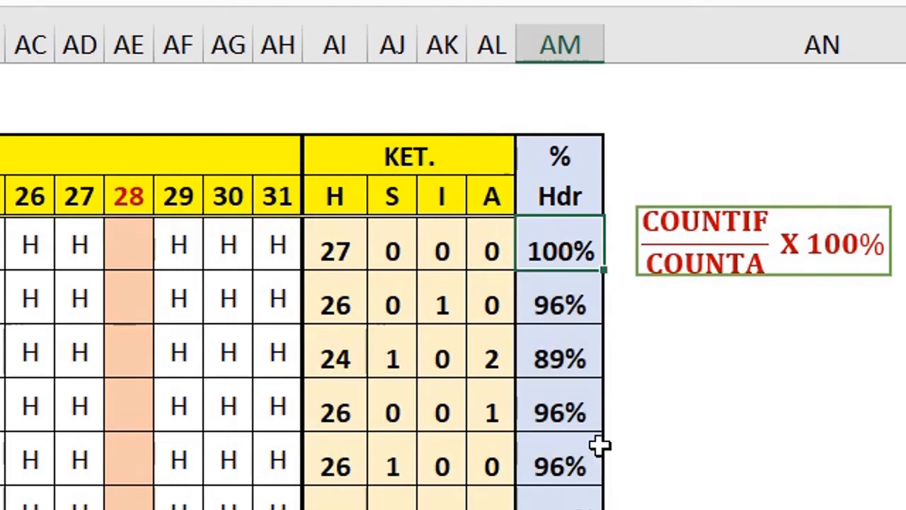
left_click(335, 504)
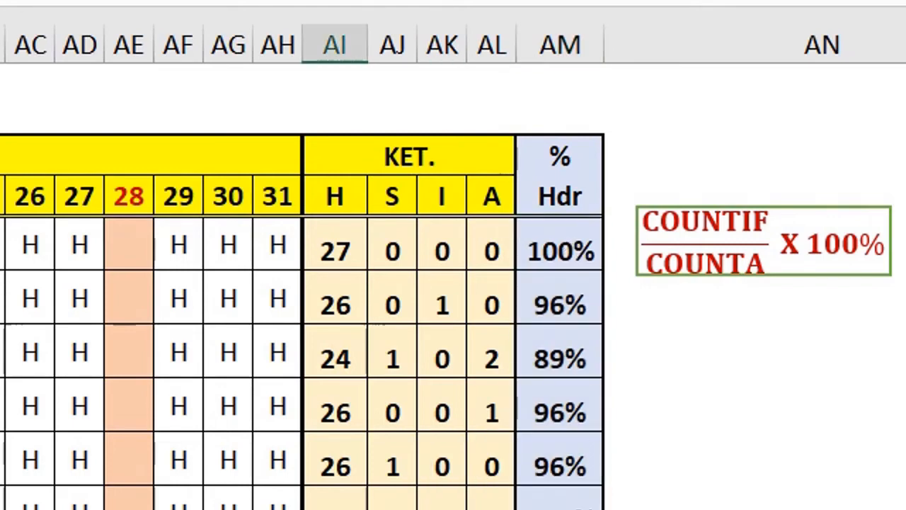
left_click(724, 439)
left_click(560, 253)
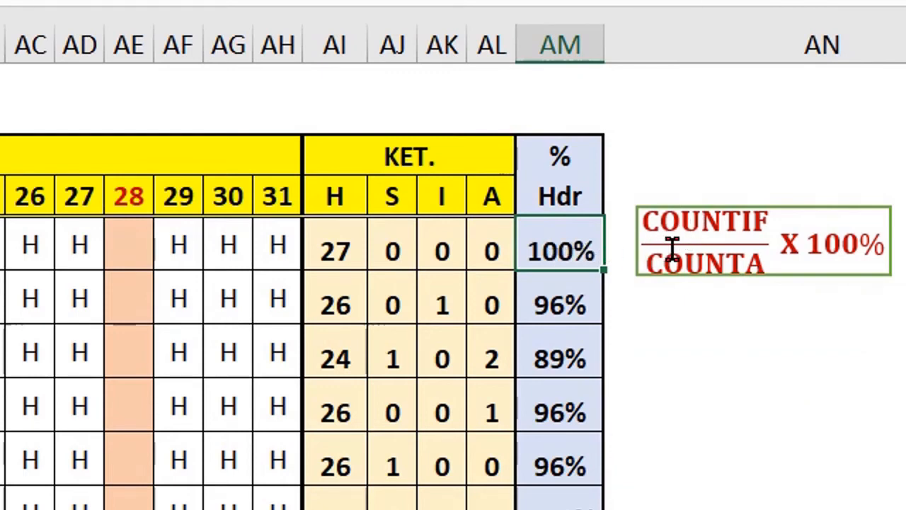
left_click(336, 253)
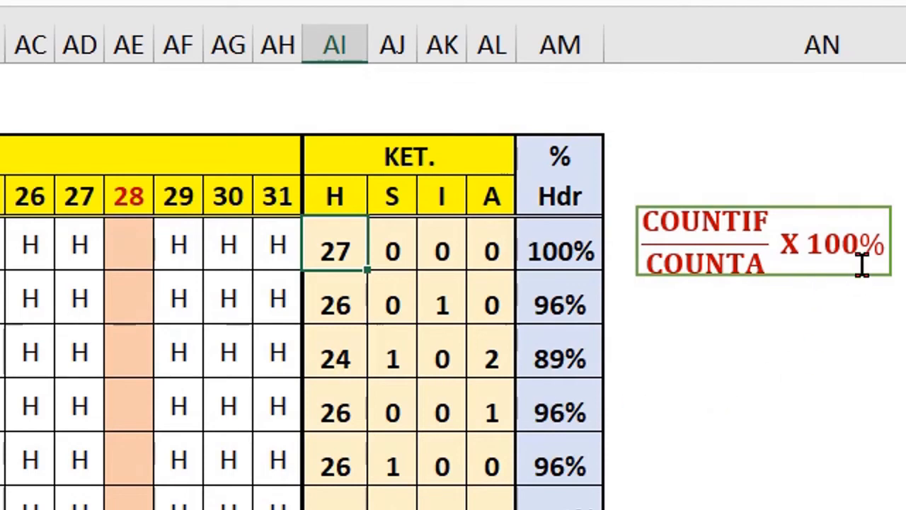
left_click(564, 256)
Step: Clear the attendance percentages in the % Hdr column from AM4 downward
left_click_drag(559, 252, 559, 508)
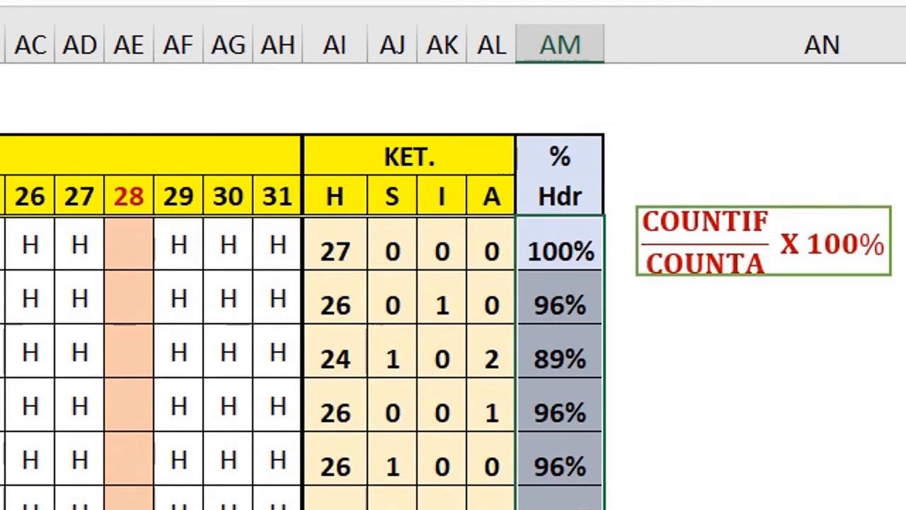
key("Delete")
left_click_drag(335, 508, 560, 508)
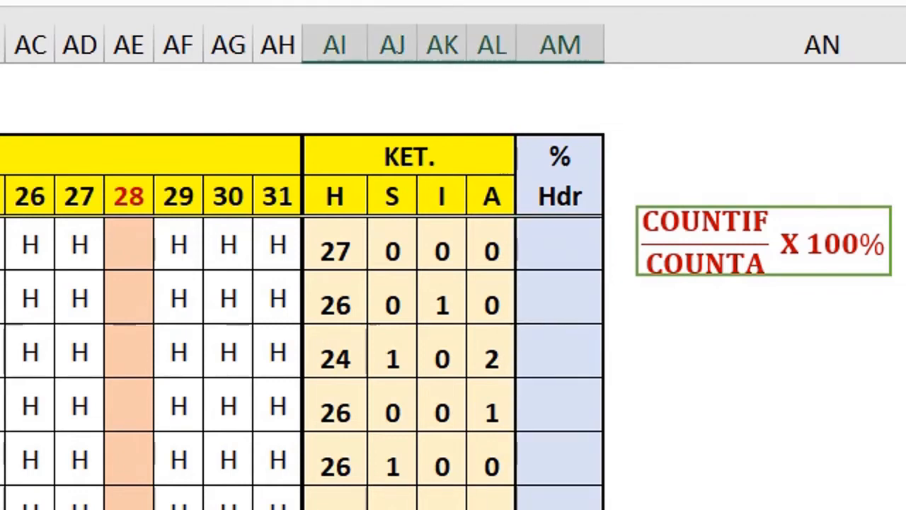
Step: In AM4, under % Hdr for the first employee, begin the formula with =COUNTIF(D4:AH4;"H")
left_click(576, 250)
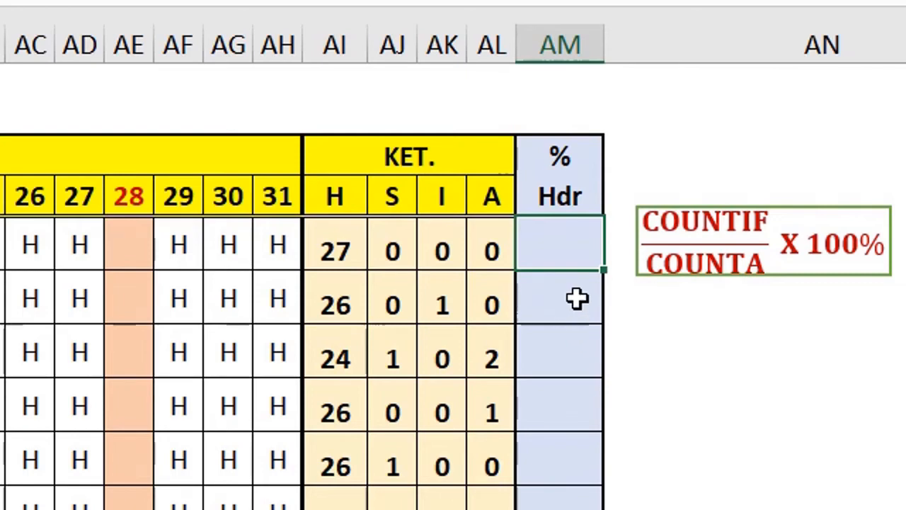
type("=")
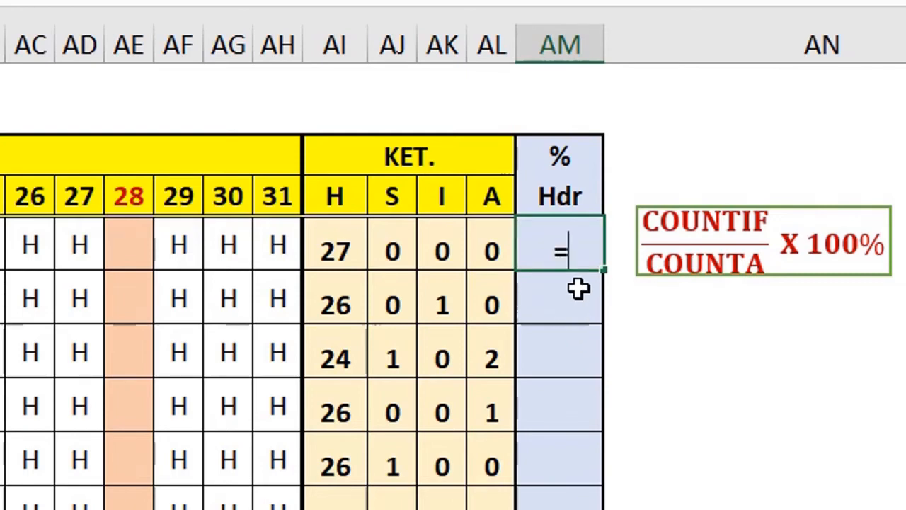
type("F")
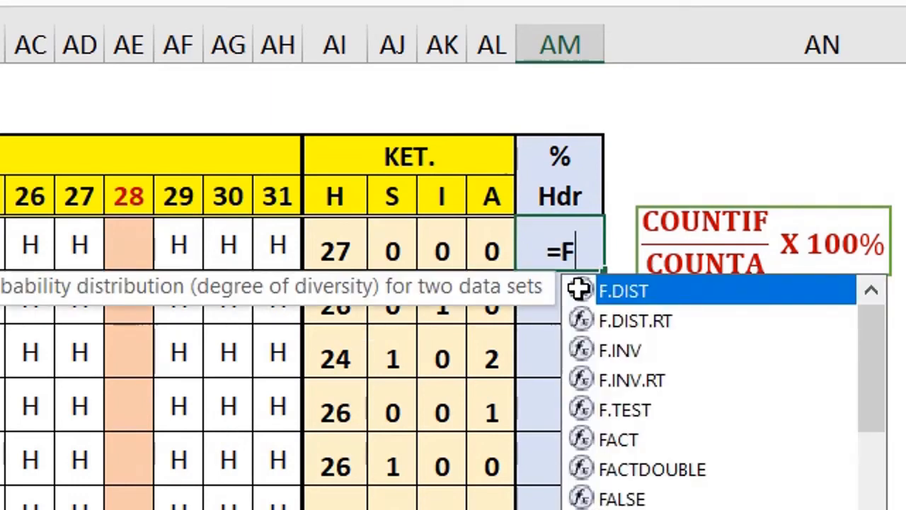
key("Escape")
key("BackSpace")
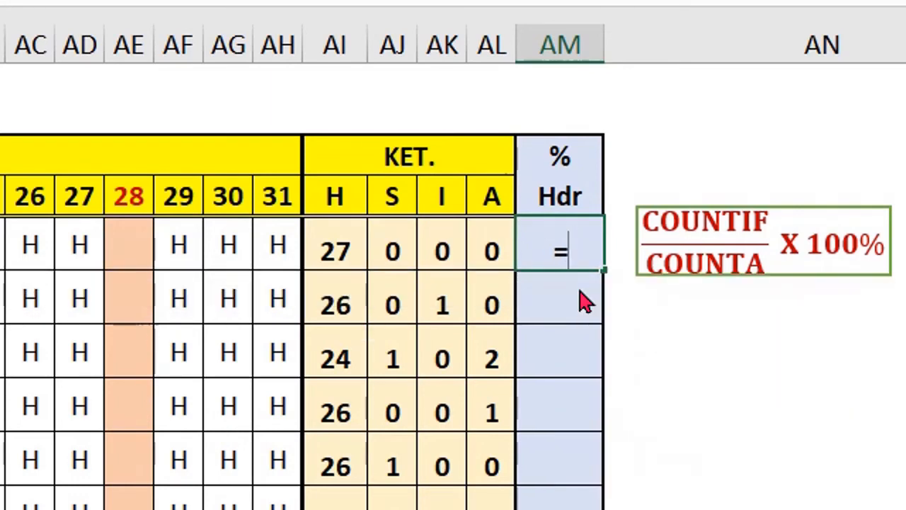
type("COUN")
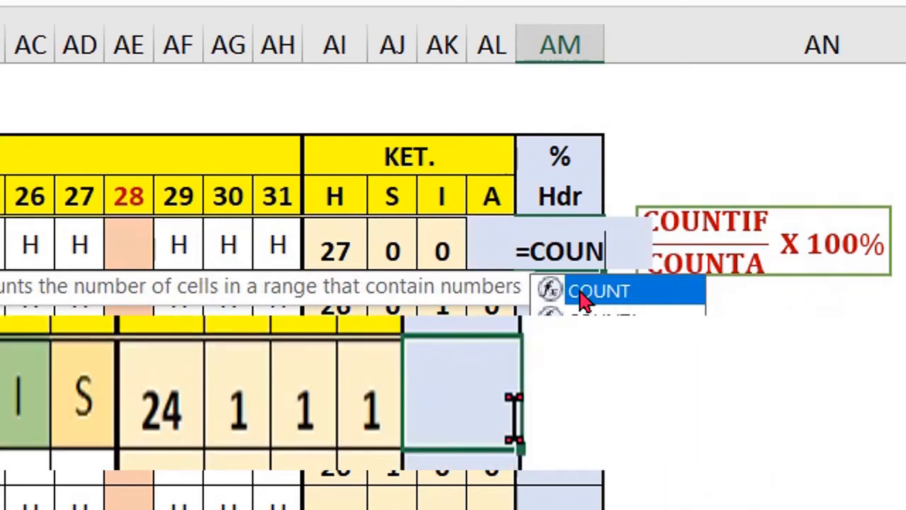
type("TIF(")
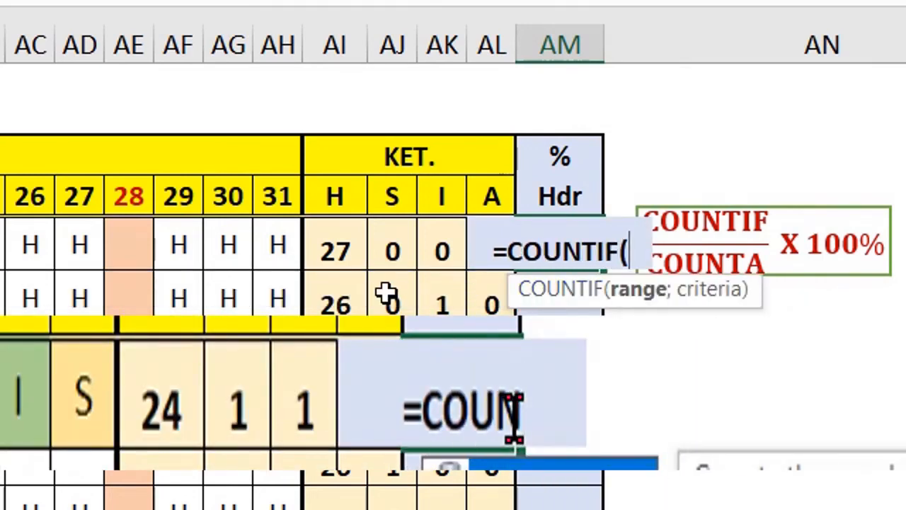
left_click(1, 244)
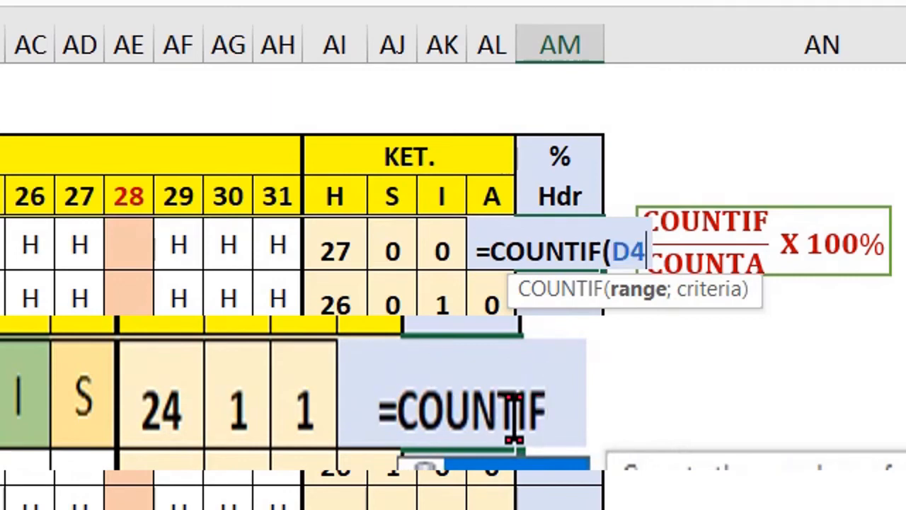
left_click_drag(1, 244, 273, 246)
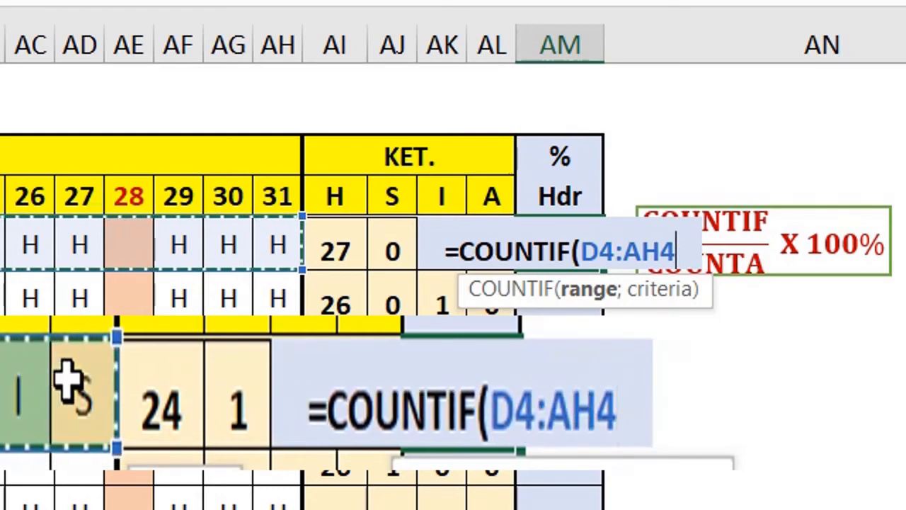
type(";")
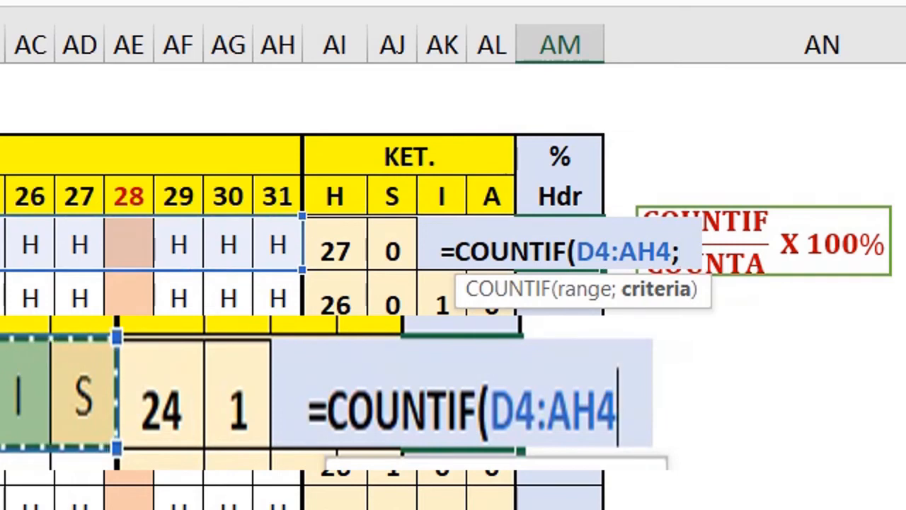
type("\"")
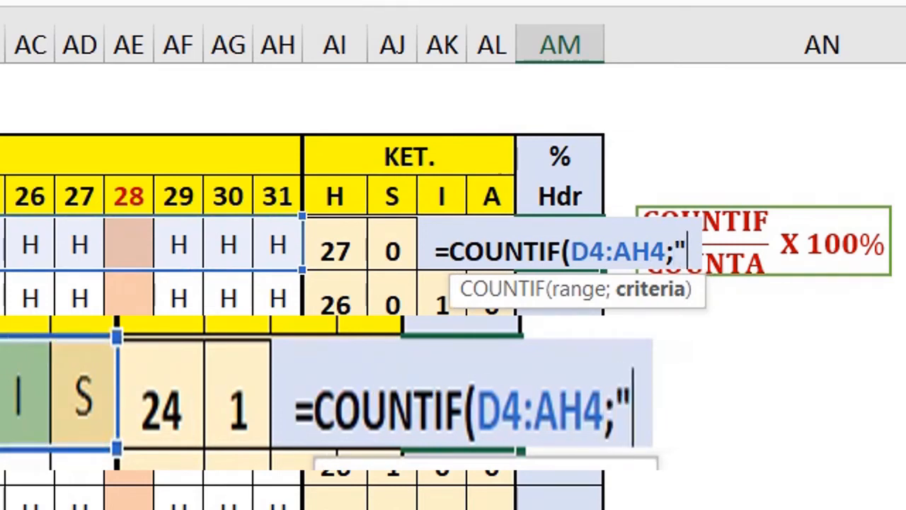
type("H\"")
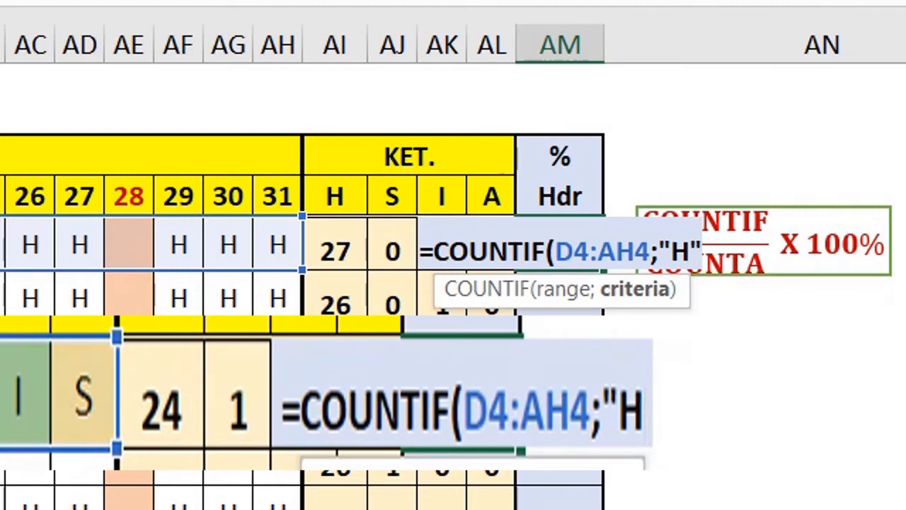
type(")")
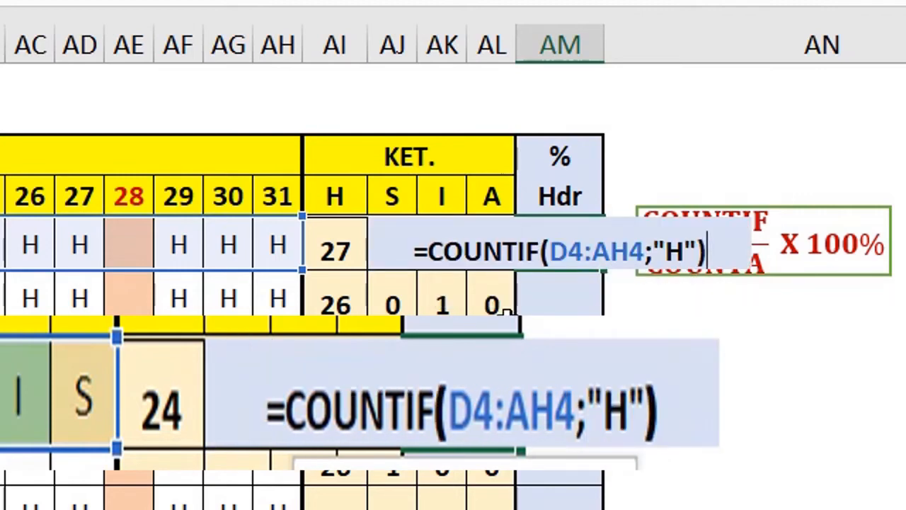
Step: Complete the AM4 formula by dividing by COUNTA(D4:AH4) and multiplying by 100%
type("/")
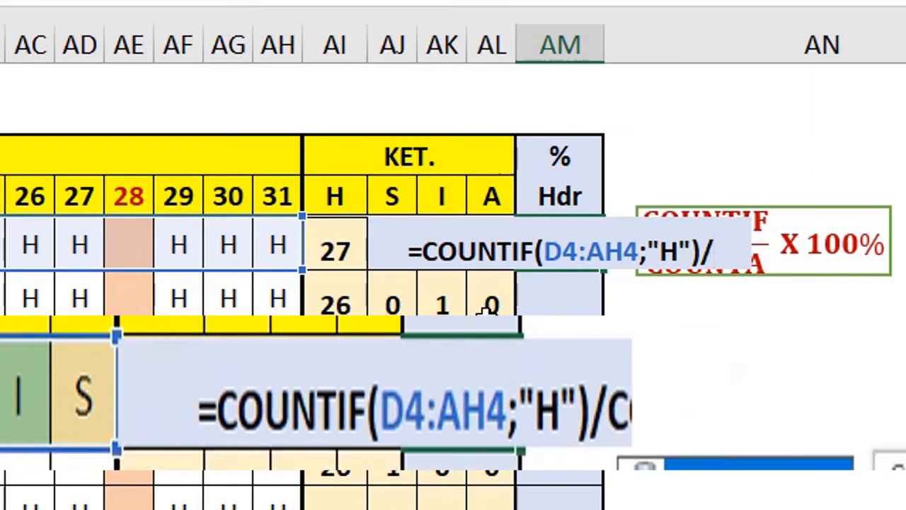
type("COUNTA(")
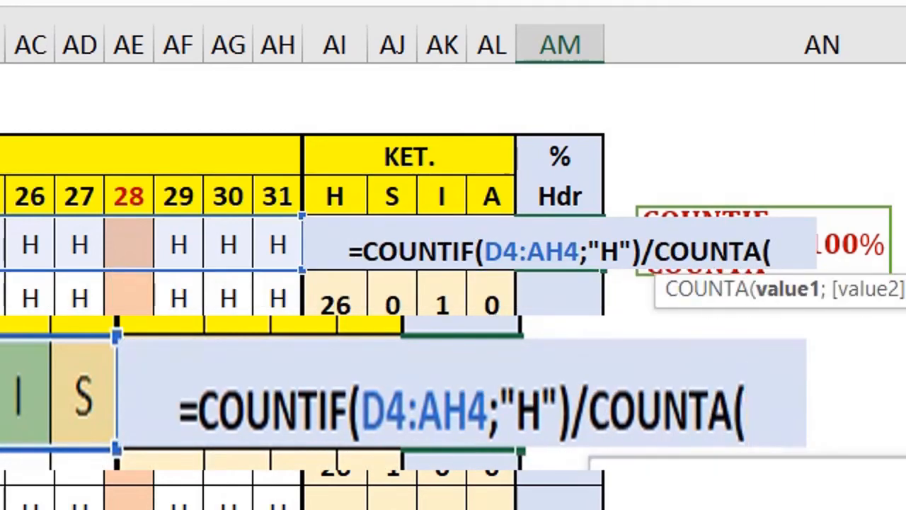
left_click_drag(0, 244, 263, 256)
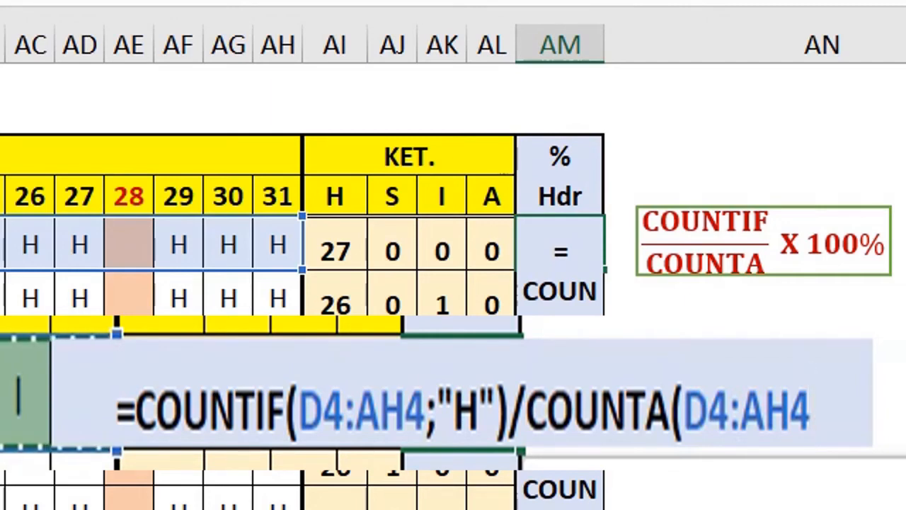
type(")")
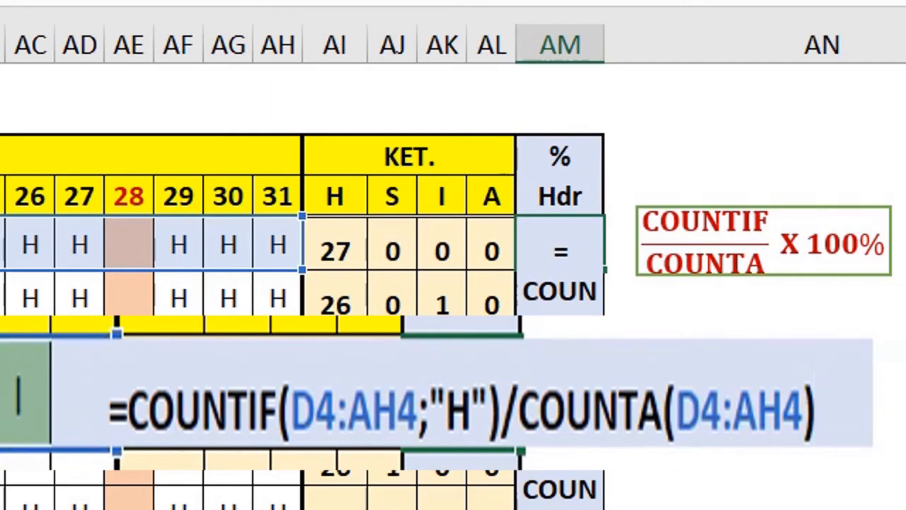
type("*")
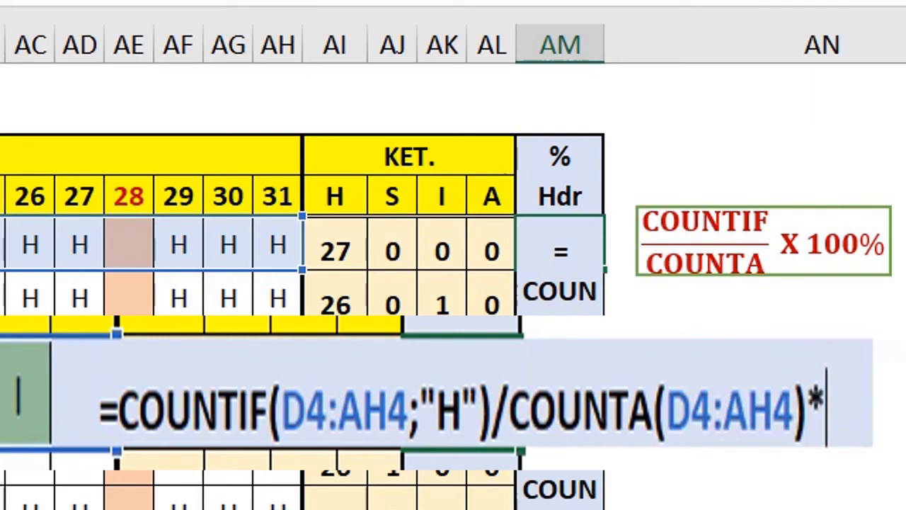
type("100")
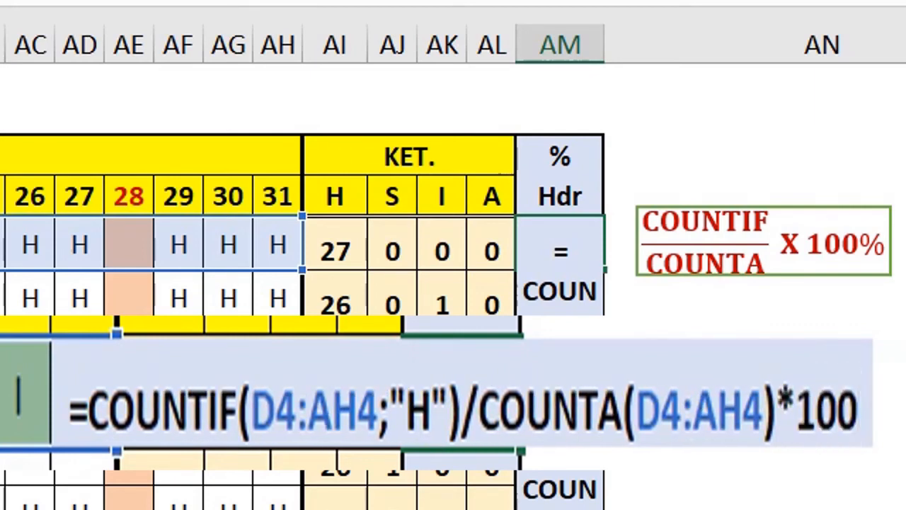
type("%")
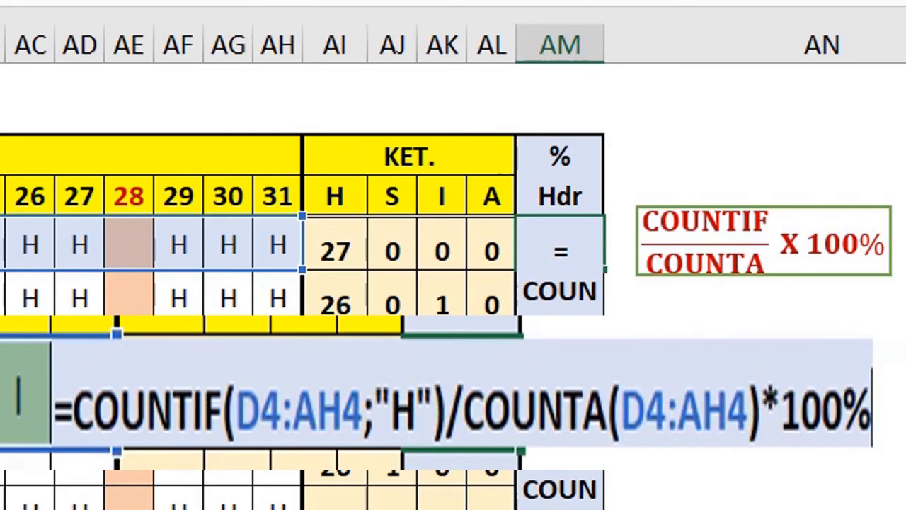
key("Return")
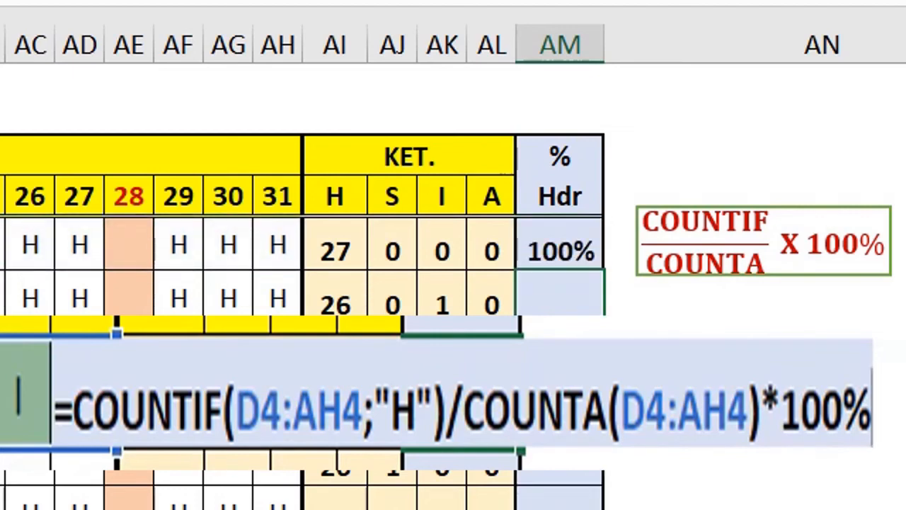
Step: Change the first employee's attendance codes to A on day 29, I on day 30 and S on day 31
left_click(579, 240)
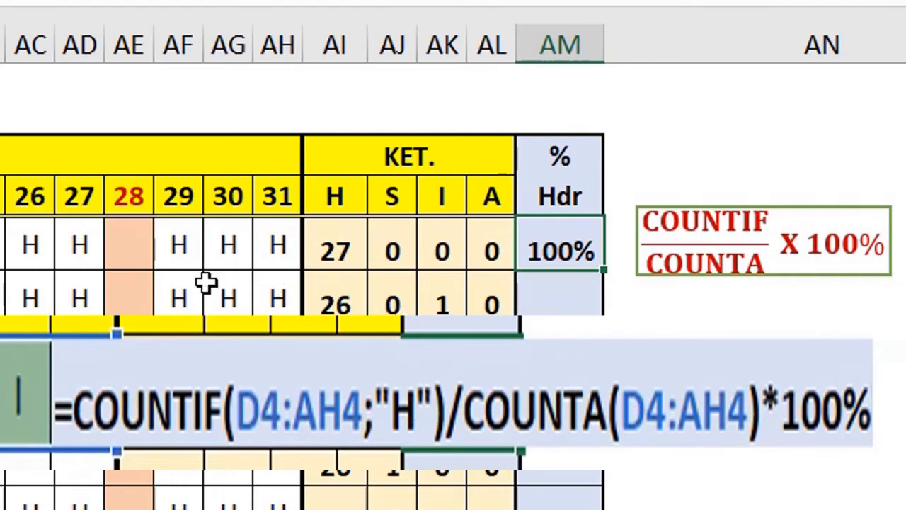
left_click(186, 248)
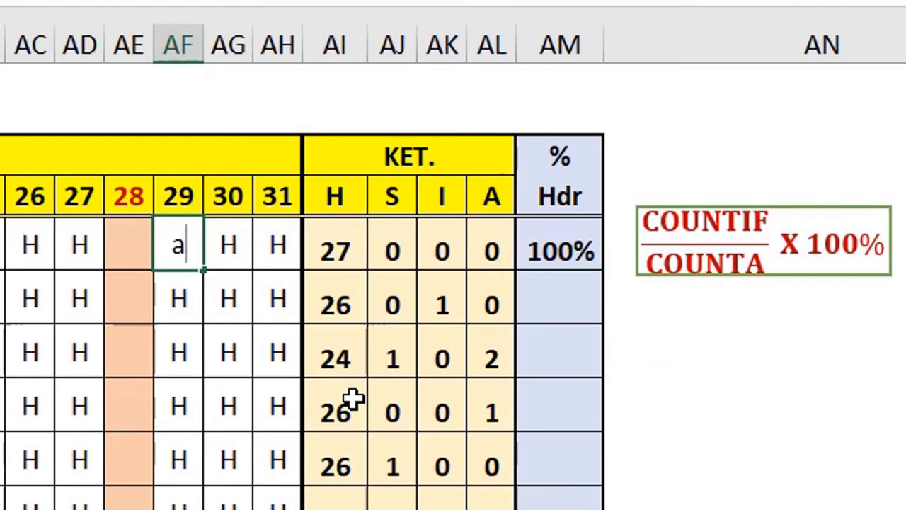
type("A")
key("Return")
key("Up")
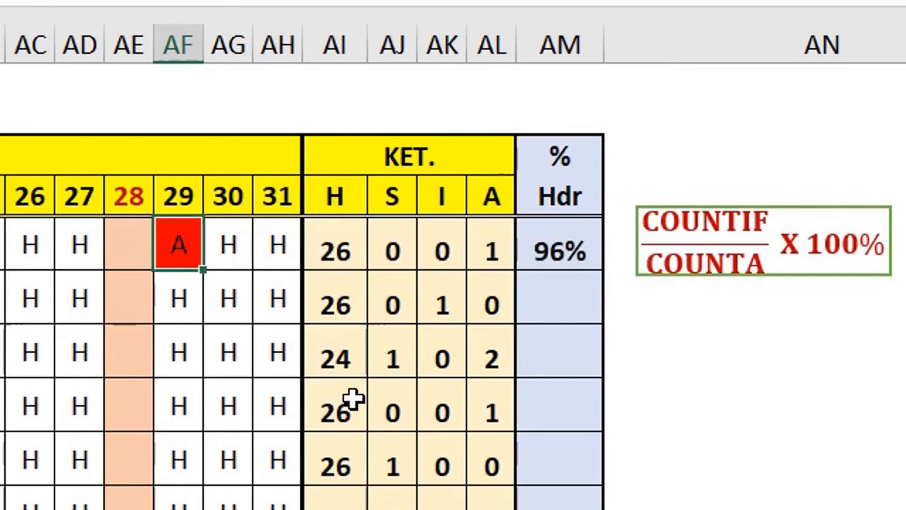
key("Right")
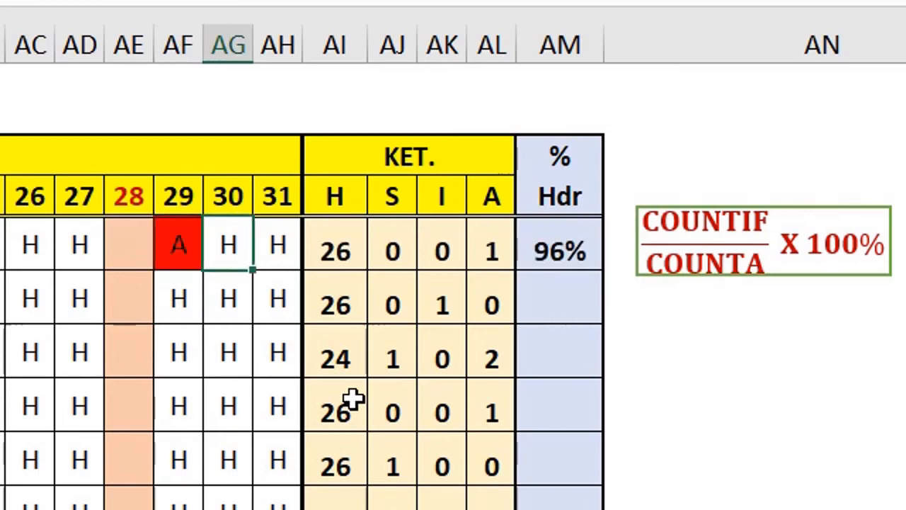
type("I")
key("Right")
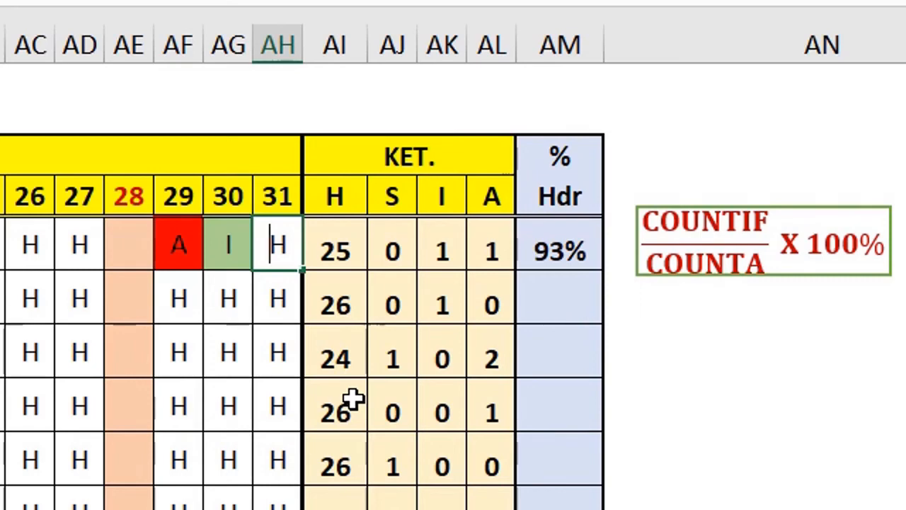
type("S")
key("Right")
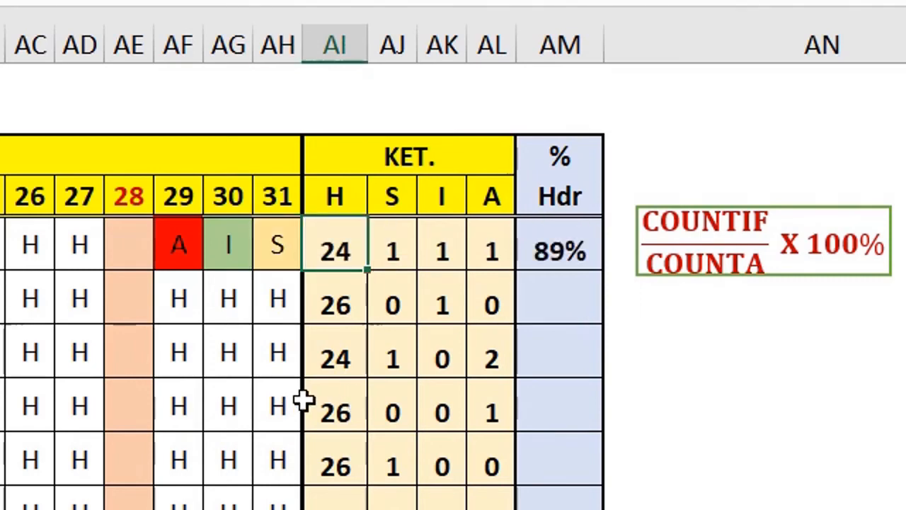
Step: Copy the COUNTIF/COUNTA percentage formula from AM4 down the % Hdr column to the other employees
left_click(564, 254)
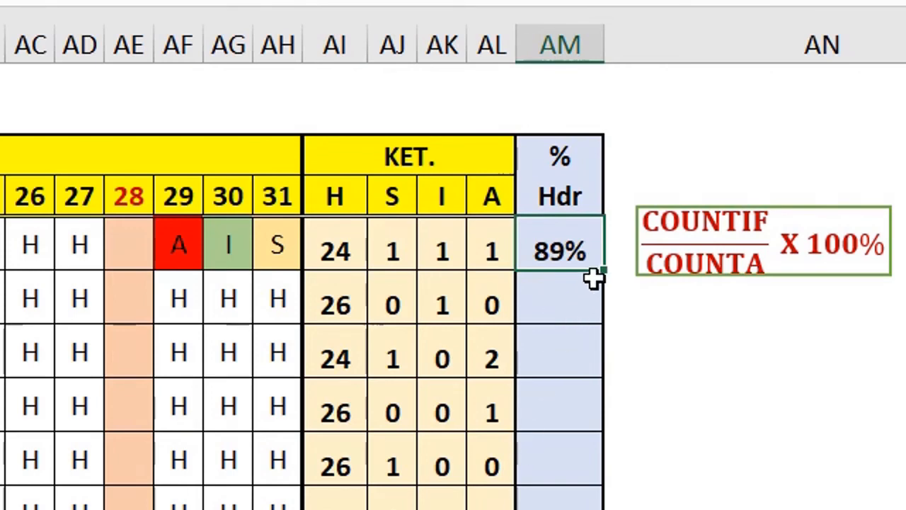
left_click_drag(605, 269, 600, 509)
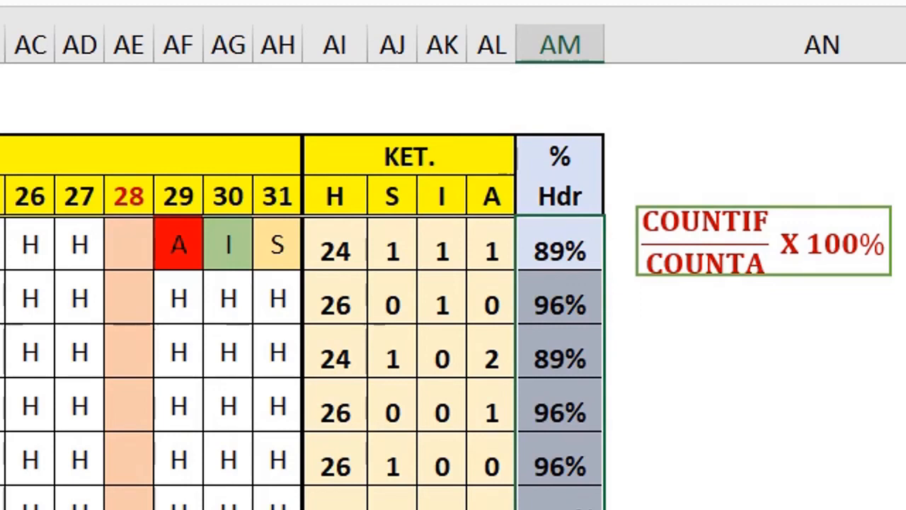
key("Return")
left_click(658, 508)
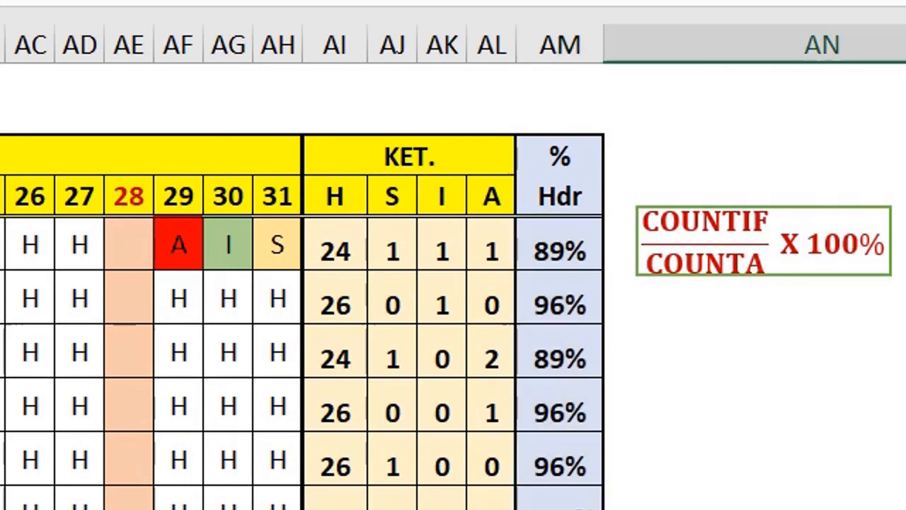
left_click(556, 508)
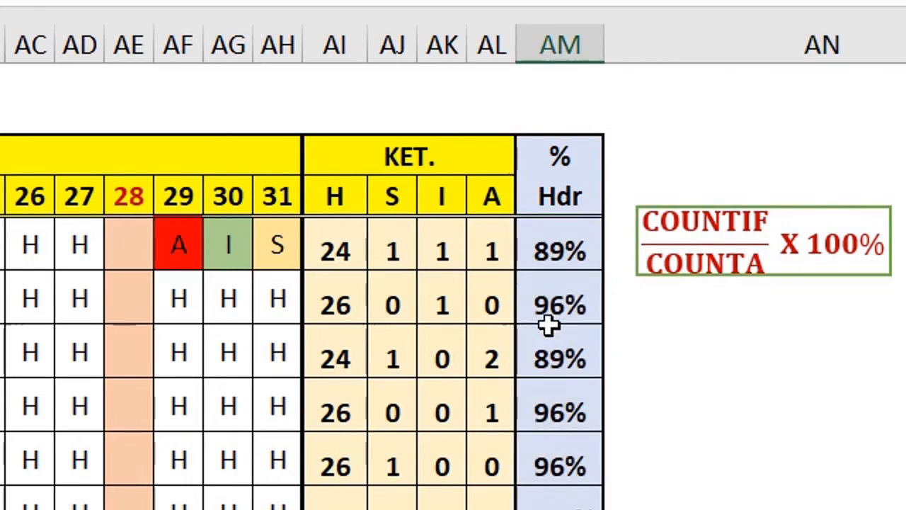
Step: In AM4, under % Hdr for the first employee, begin a formula that divides the H total, =AI4/
left_click(574, 245)
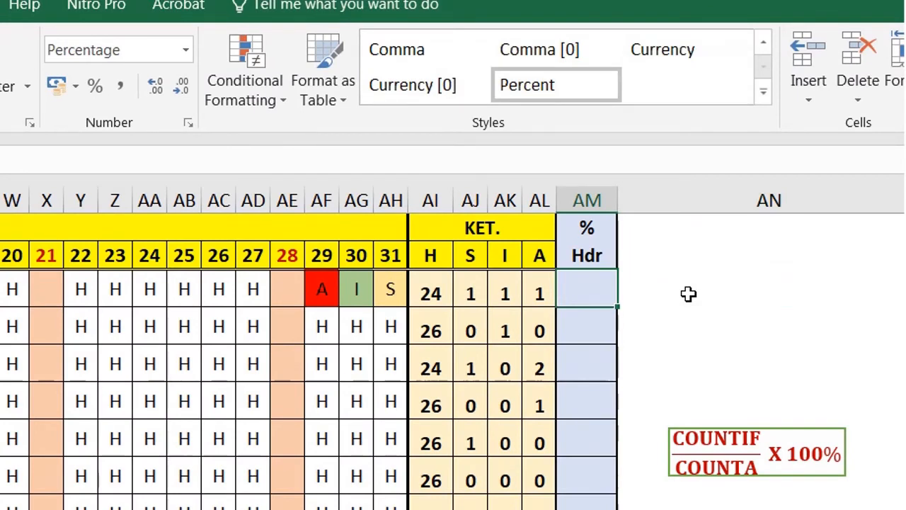
type("=")
key("Left")
key("Left")
key("Left")
key("Left")
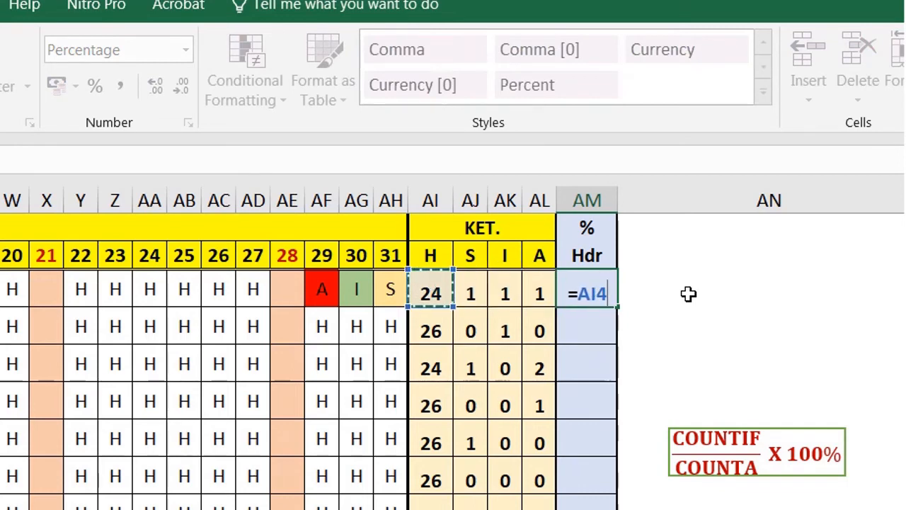
type("/")
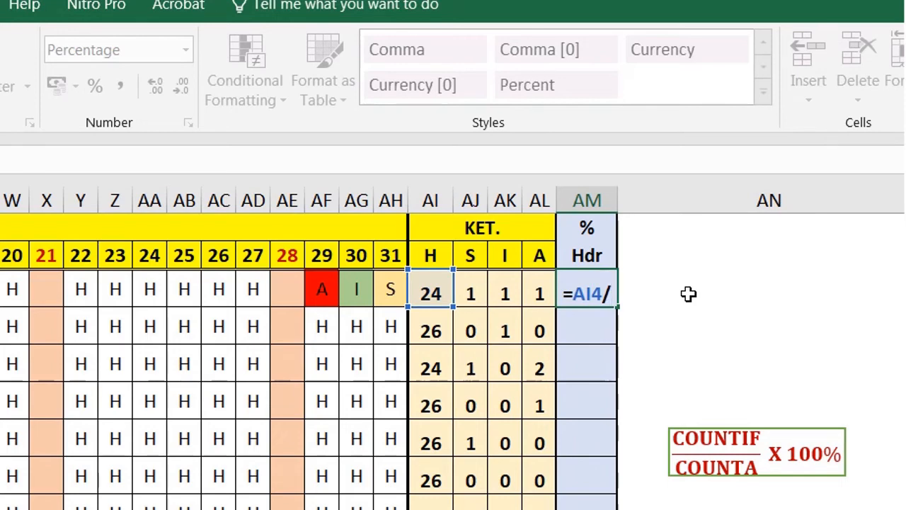
Step: Complete the AM4 formula with COUNTA(D4:AH4) as the divisor, multiplied by 100%
type("COU")
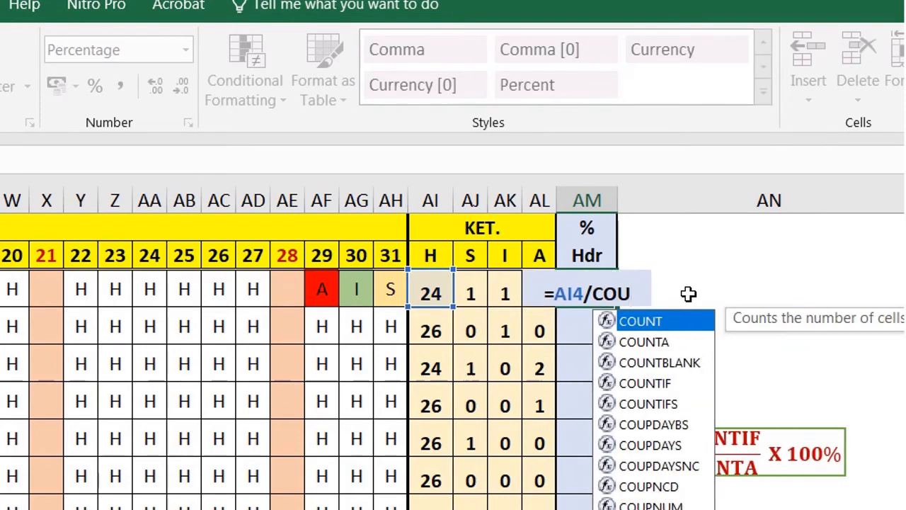
type("N")
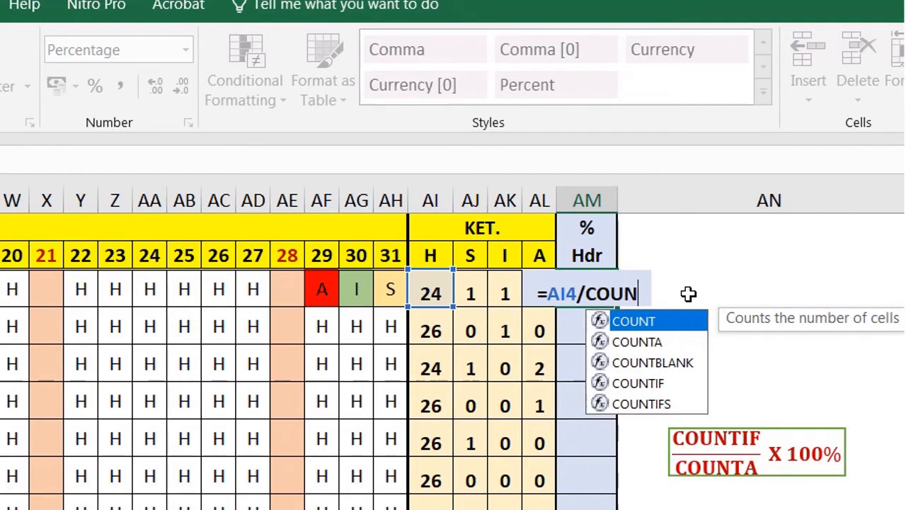
type("TA(")
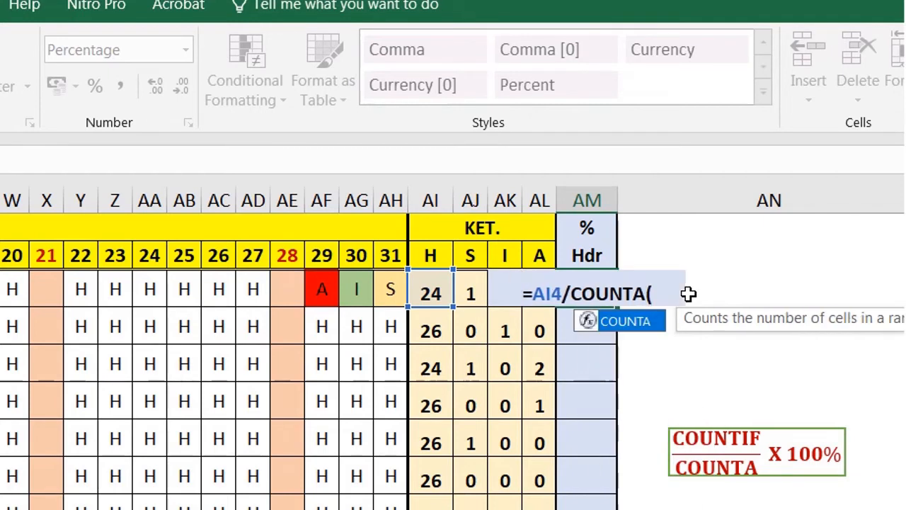
key("Left")
key("Left")
key("Left")
key("Left")
key("Left")
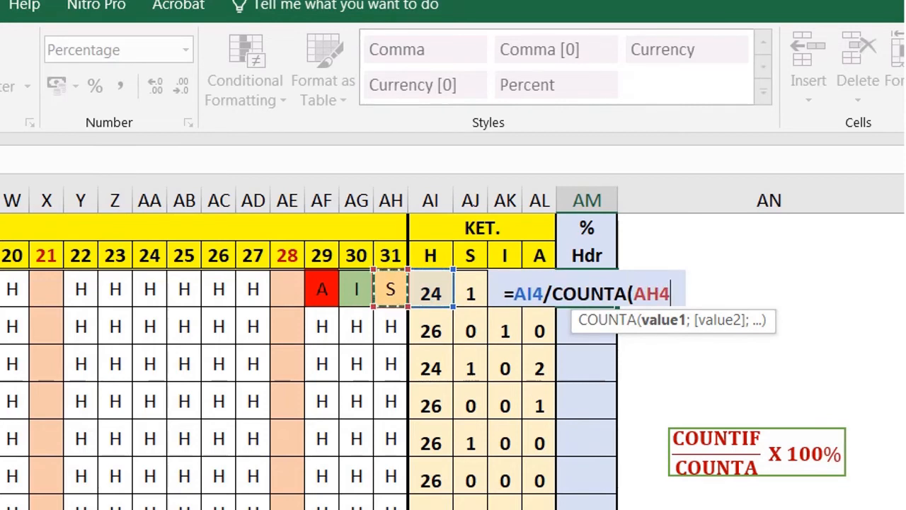
left_click_drag(0, 289, 380, 293)
type(")")
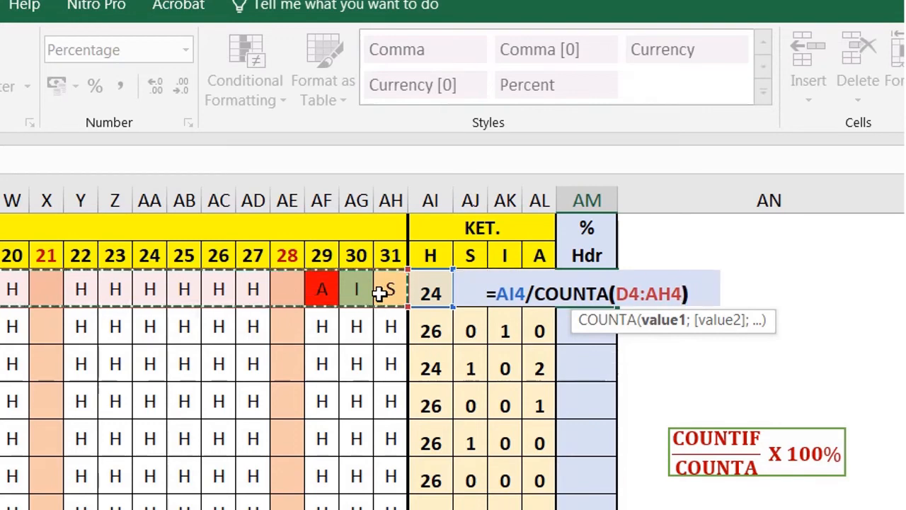
type("*")
type("00")
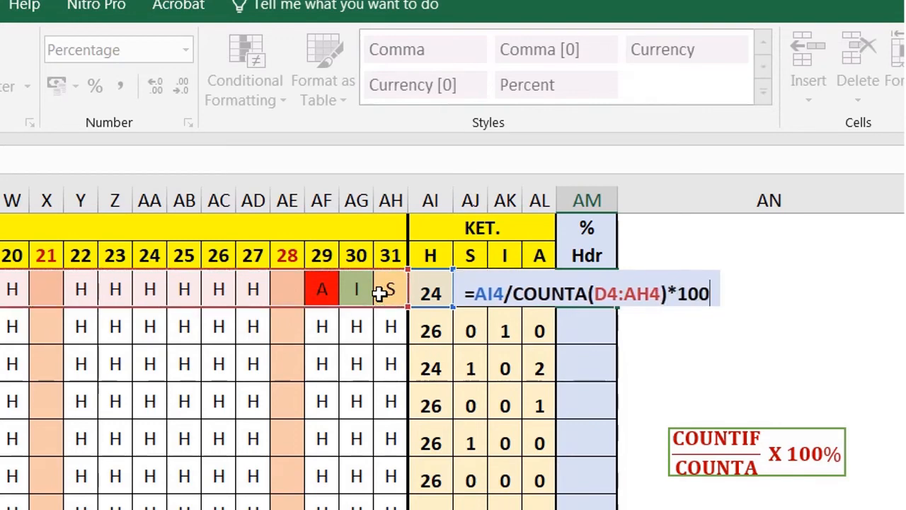
type("%")
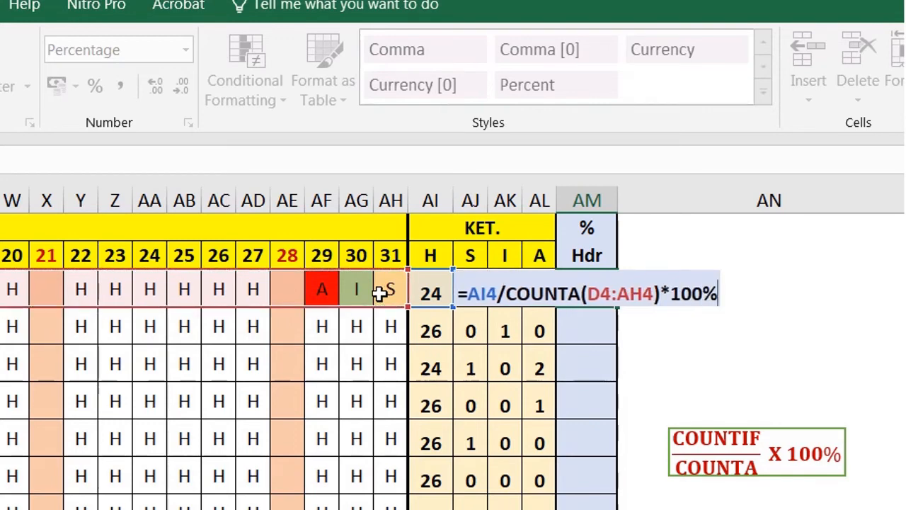
key("Return")
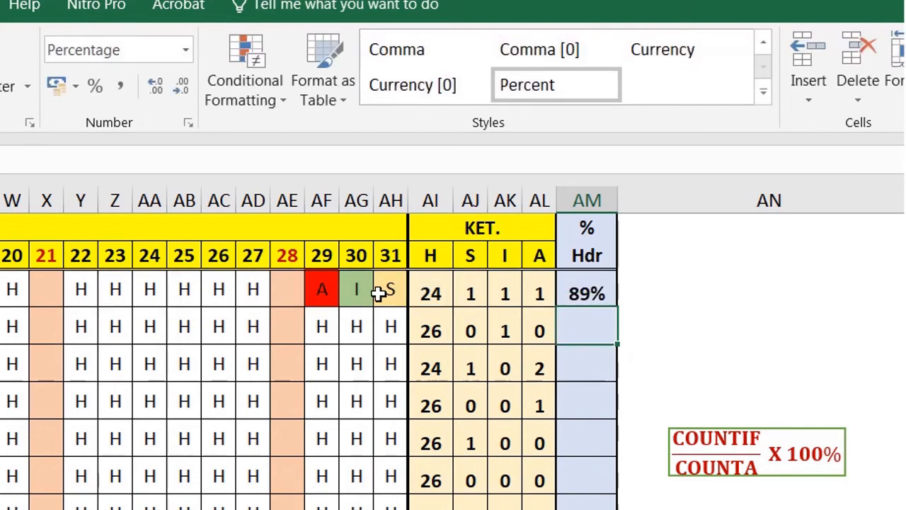
Step: Begin a formula in the TOTAL row under the H column, below the last employee
left_click(699, 383)
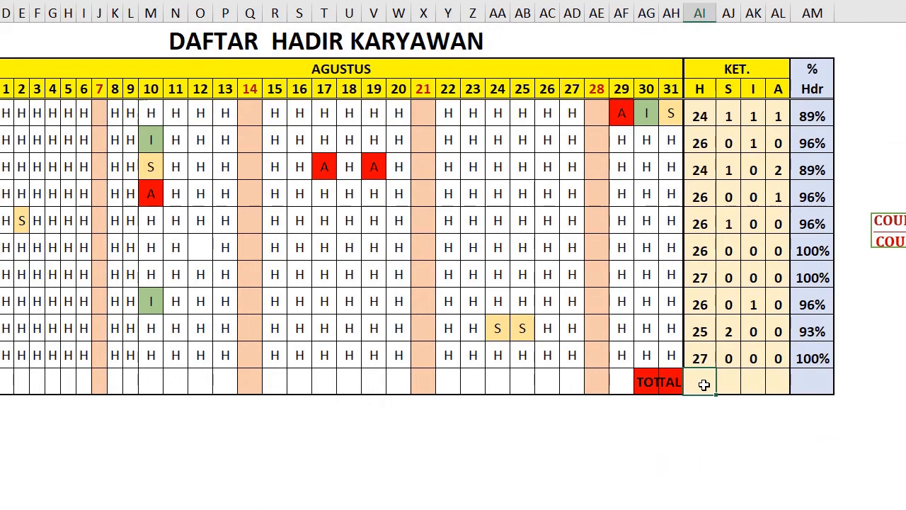
type("=")
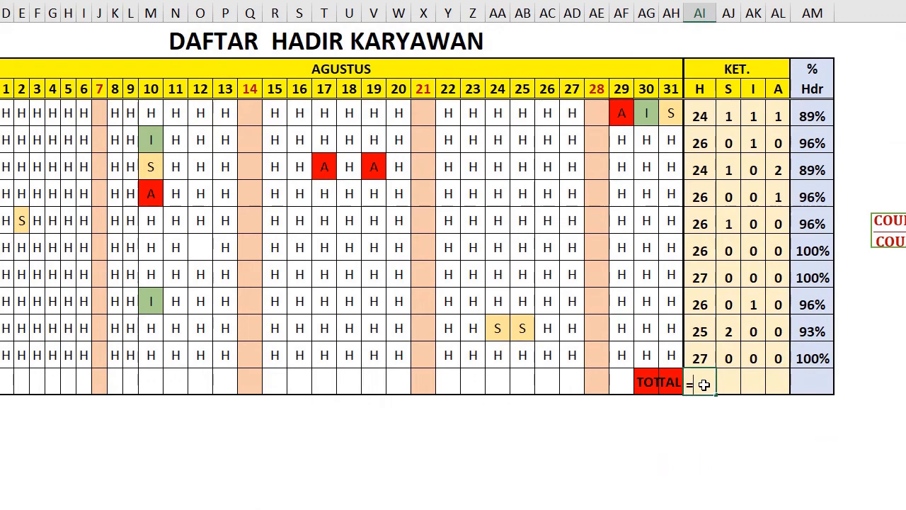